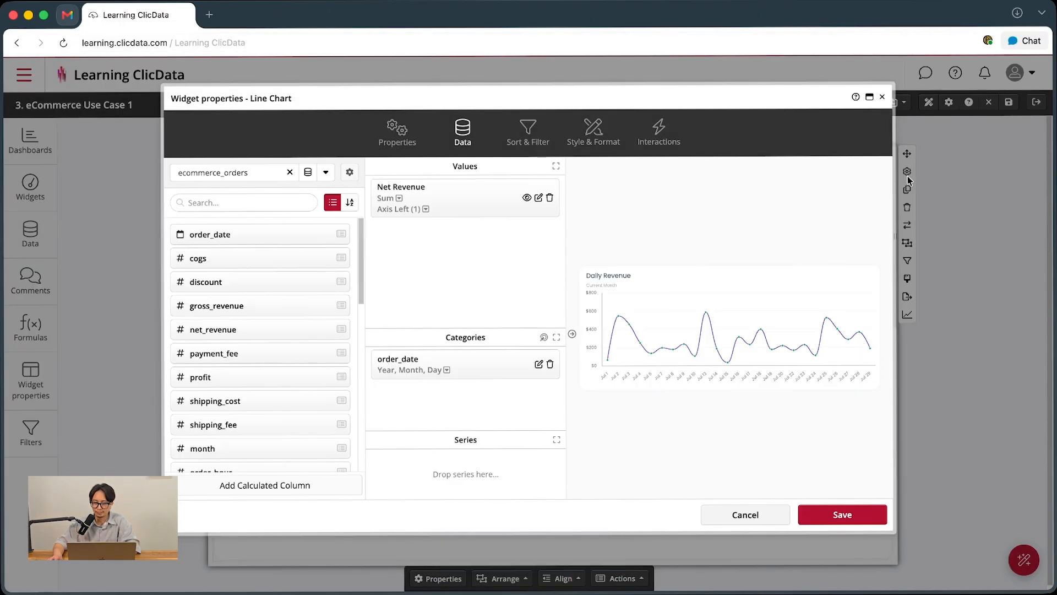
- Evaluate the line chart's category filter formula Widget('Pie Chart', 'selectedcategory') and save the chart's properties
{"action": "left_click", "coordinate": [527, 131]}
{"action": "left_click", "coordinate": [211, 224]}
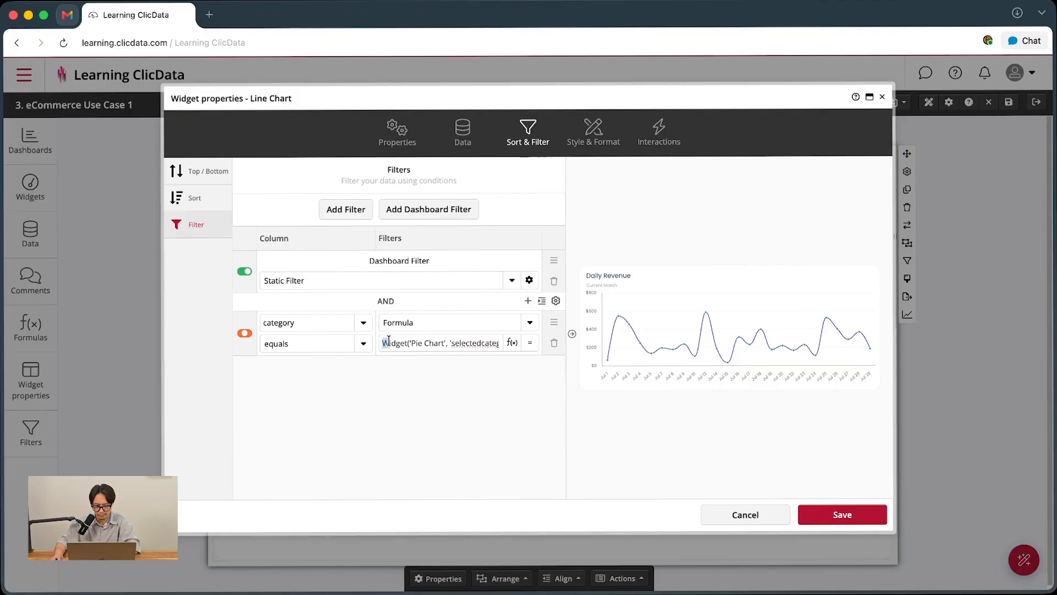
{"action": "left_click_drag", "start_coordinate": [384, 341], "coordinate": [544, 339]}
{"action": "left_click", "coordinate": [513, 343]}
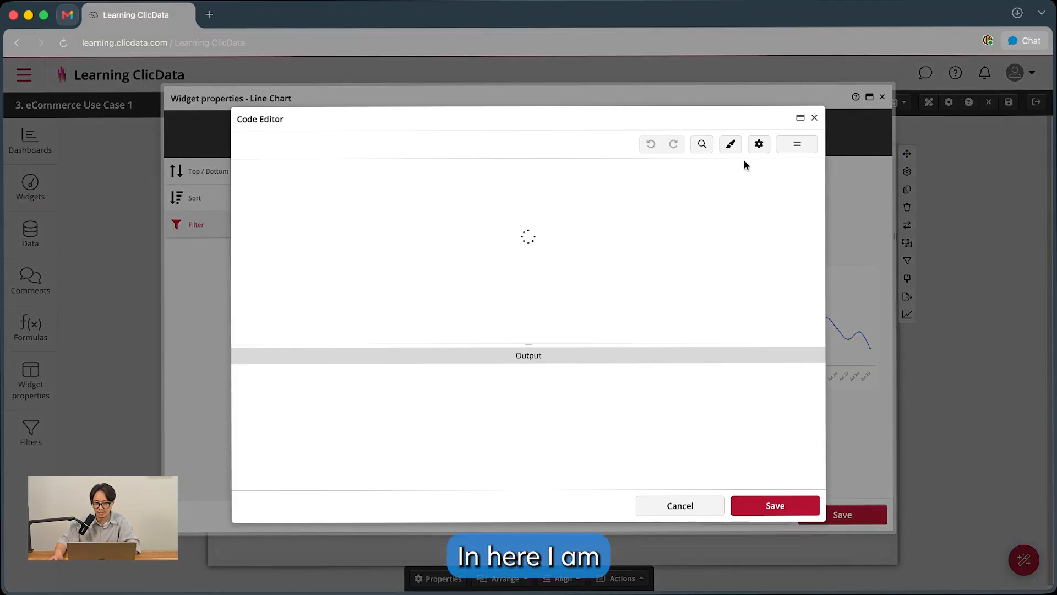
{"action": "double_click", "coordinate": [566, 164]}
{"action": "left_click", "coordinate": [650, 206]}
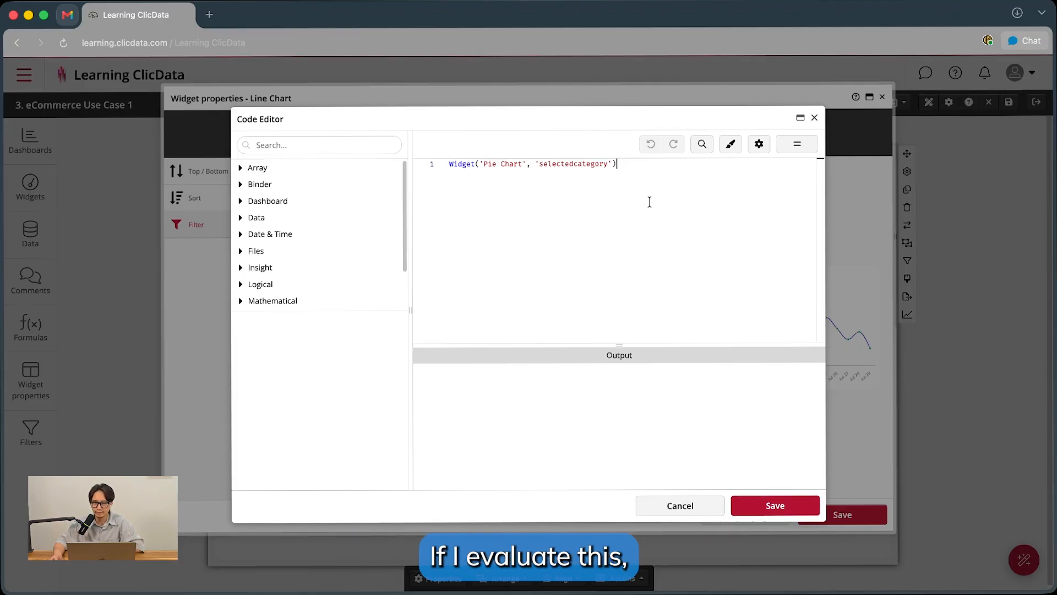
{"action": "left_click", "coordinate": [781, 148]}
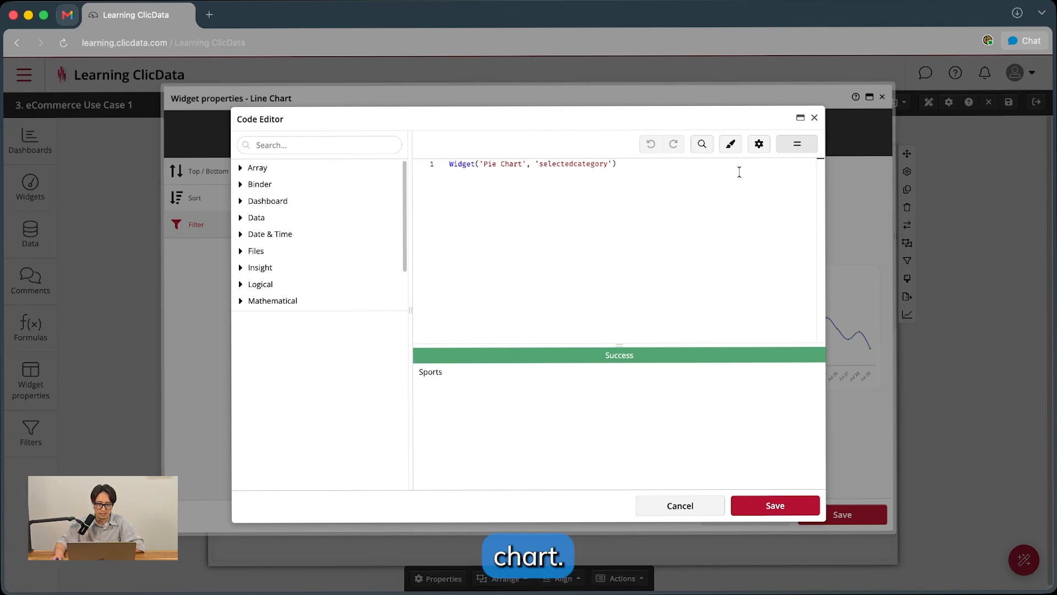
{"action": "left_click", "coordinate": [768, 506]}
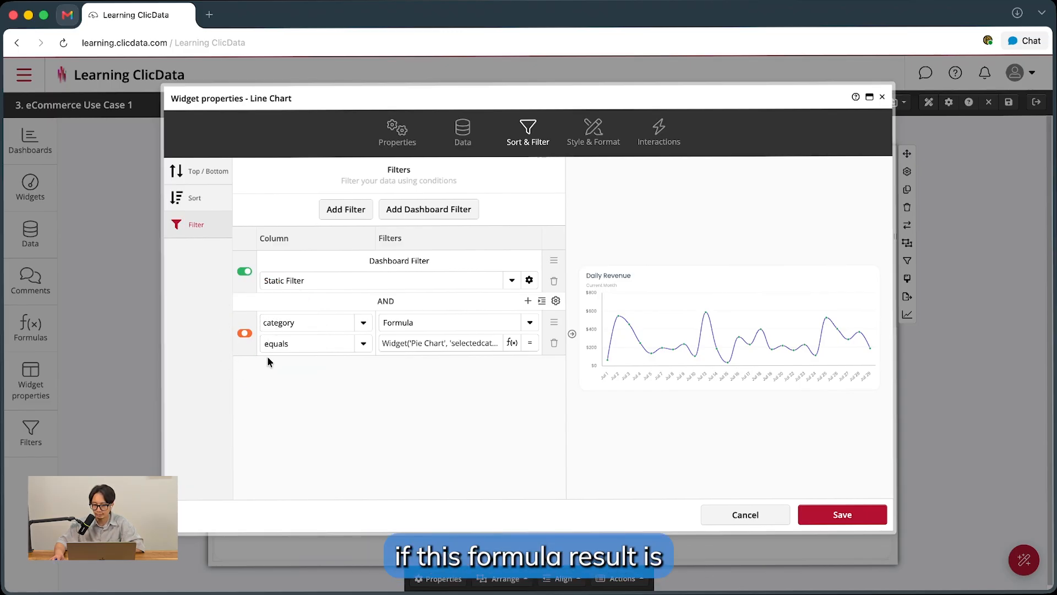
{"action": "left_click_drag", "start_coordinate": [383, 343], "coordinate": [519, 407]}
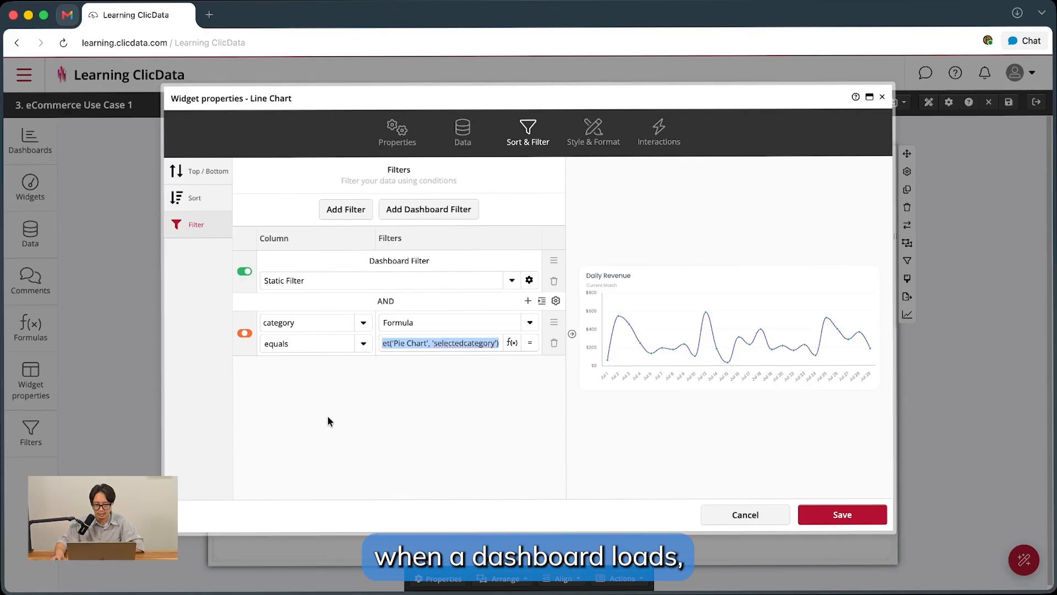
{"action": "left_click", "coordinate": [434, 414]}
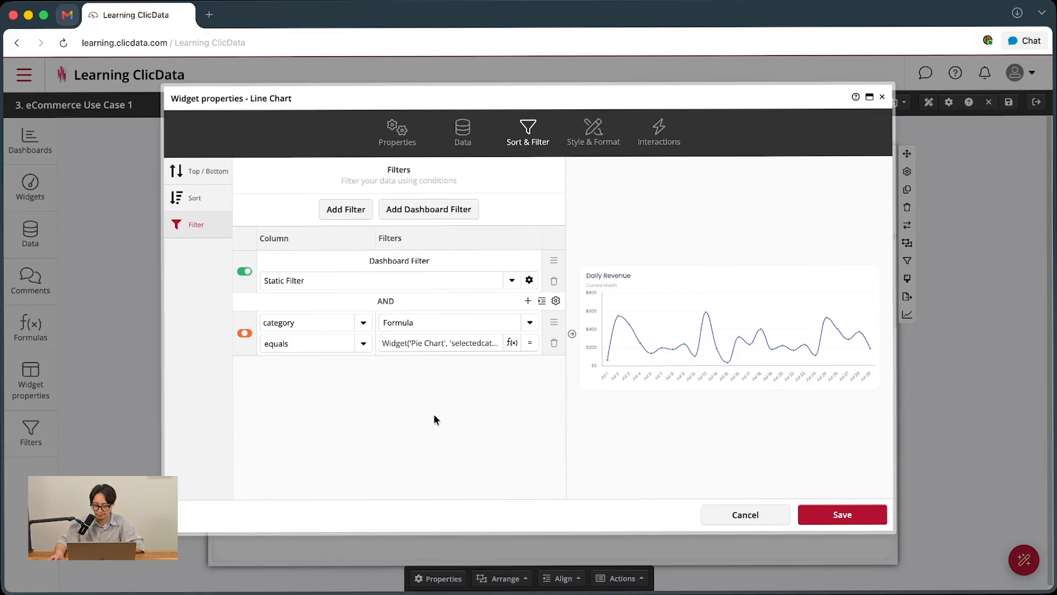
{"action": "left_click", "coordinate": [851, 516]}
- Evaluate the Transactions table's order_date filter formula Widget('Line Chart','selectedcategory') and save the table's properties
{"action": "left_click", "coordinate": [793, 481]}
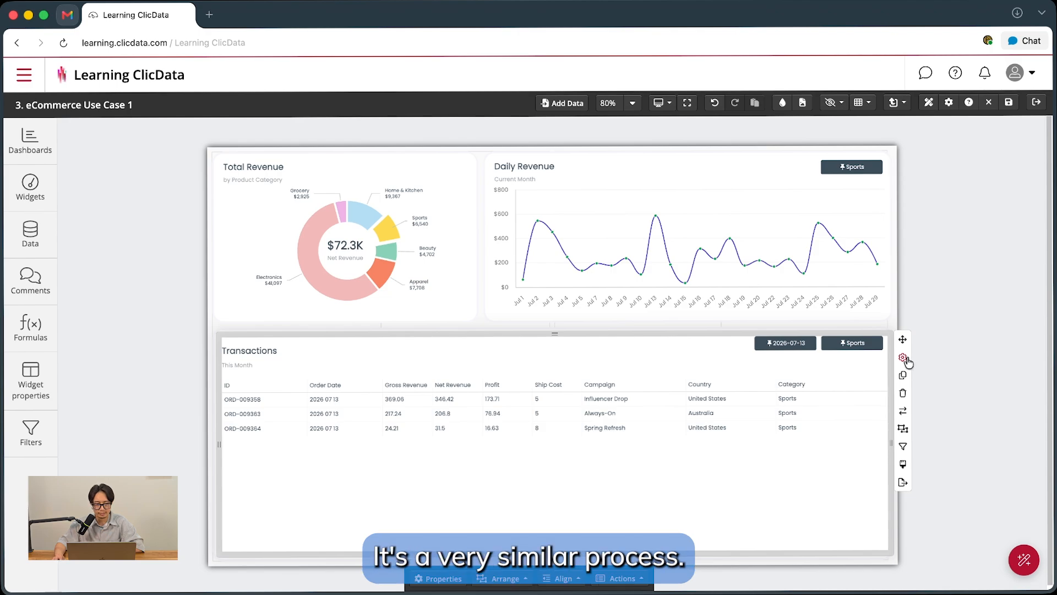
{"action": "left_click", "coordinate": [905, 359]}
{"action": "left_click", "coordinate": [561, 133]}
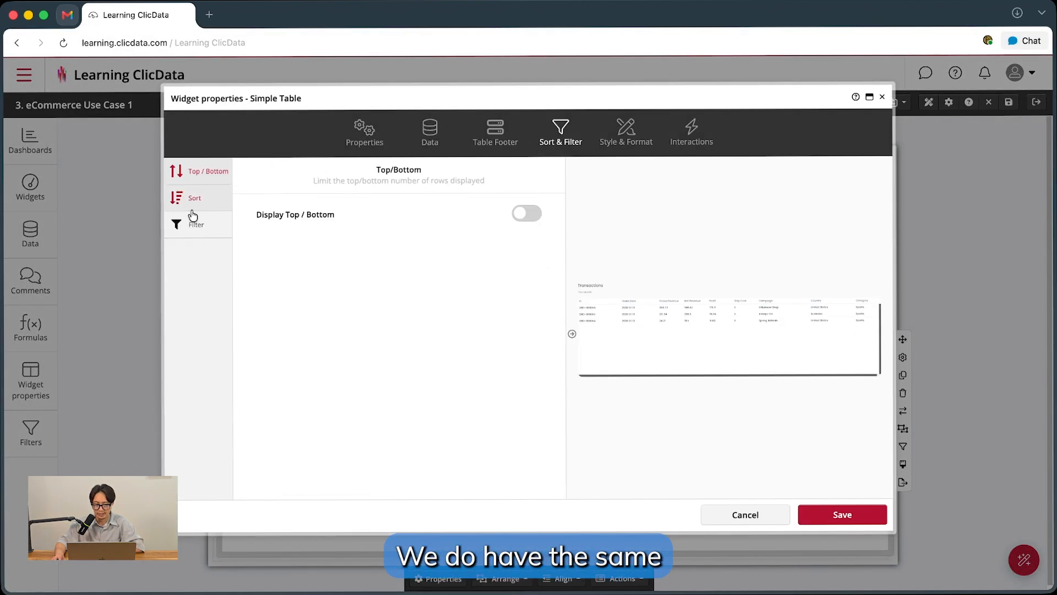
{"action": "left_click", "coordinate": [194, 217]}
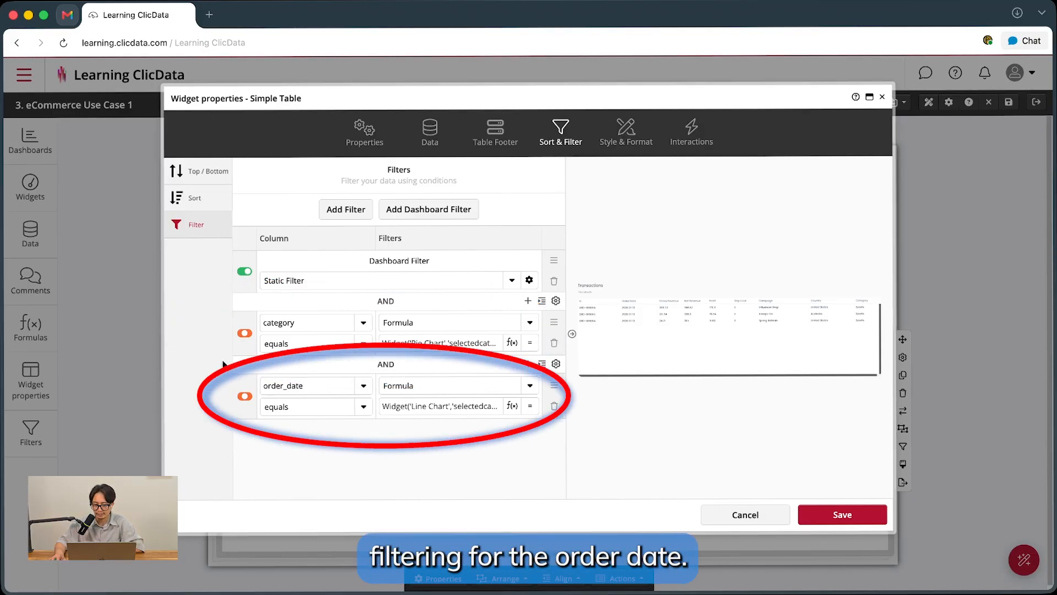
{"action": "left_click", "coordinate": [513, 406]}
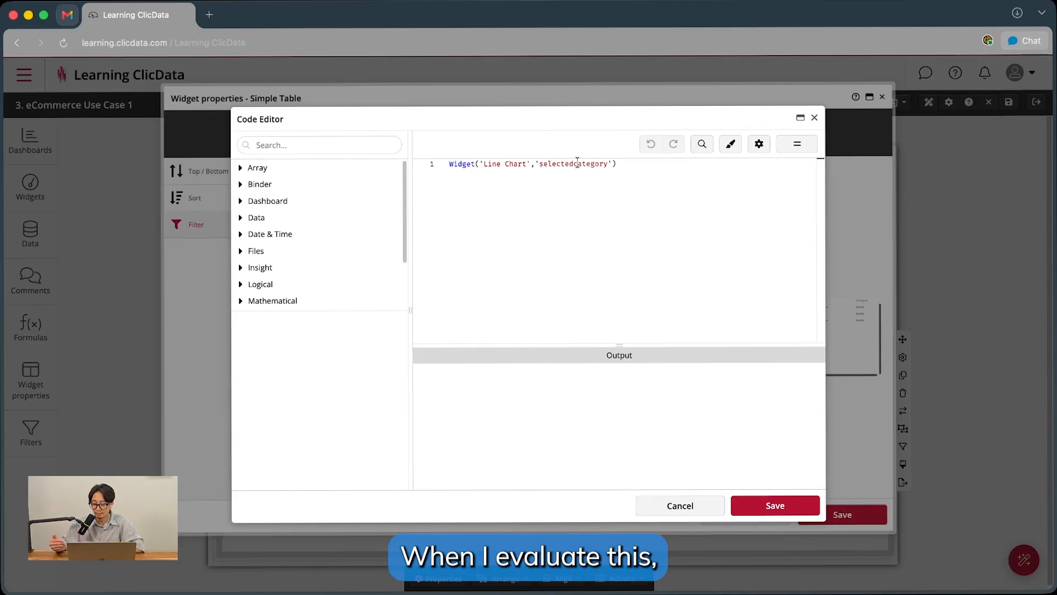
{"action": "left_click", "coordinate": [813, 143]}
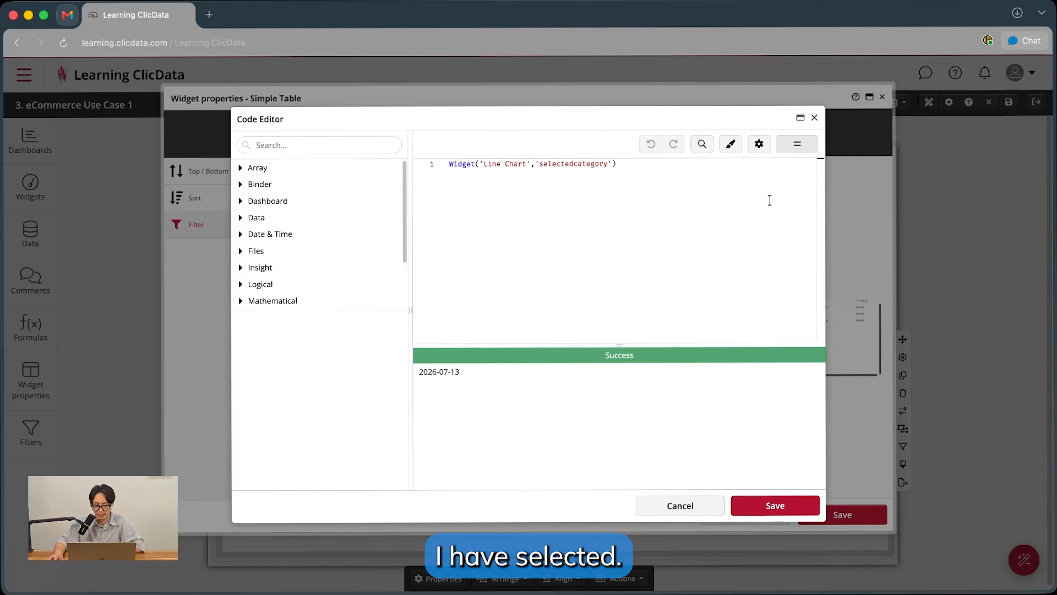
{"action": "left_click", "coordinate": [777, 505]}
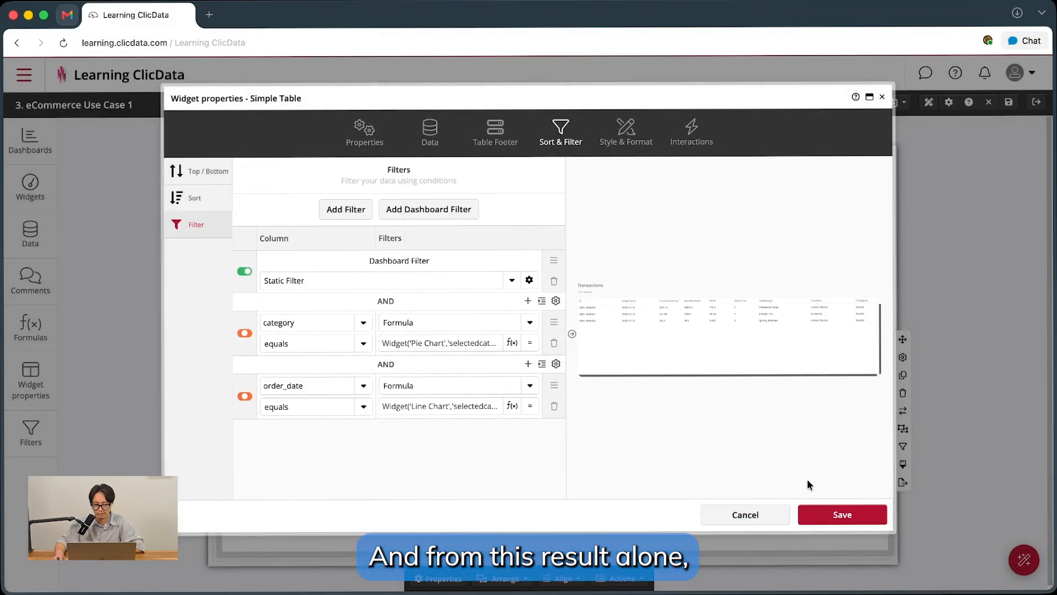
{"action": "left_click", "coordinate": [847, 515]}
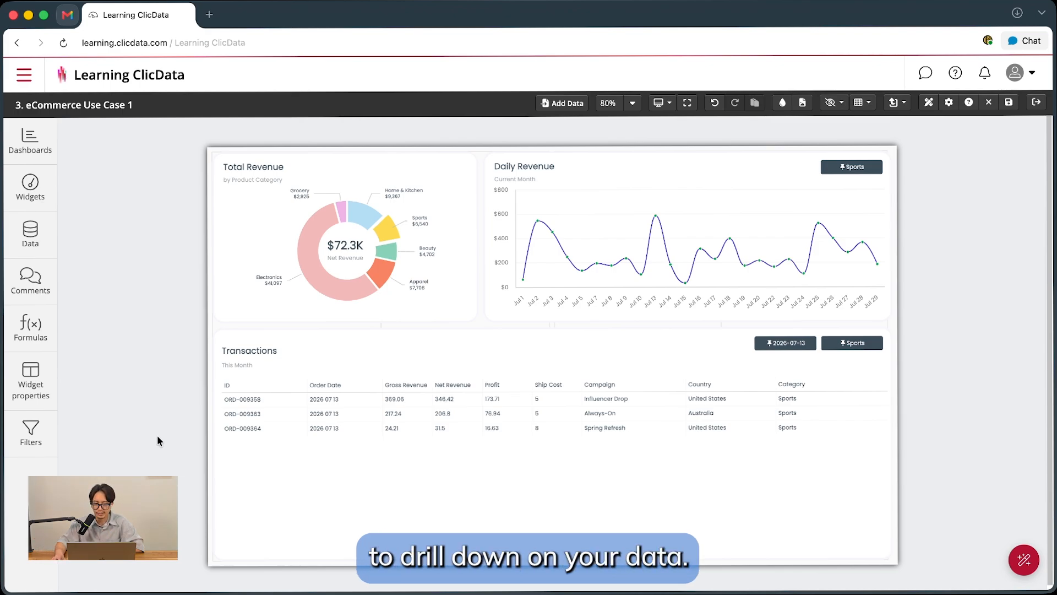
- Drill through pie chart categories including Apparel and Electronics, ending on Home & Kitchen, and select the Jul 26 point on the Daily Revenue chart
{"action": "left_click", "coordinate": [391, 253]}
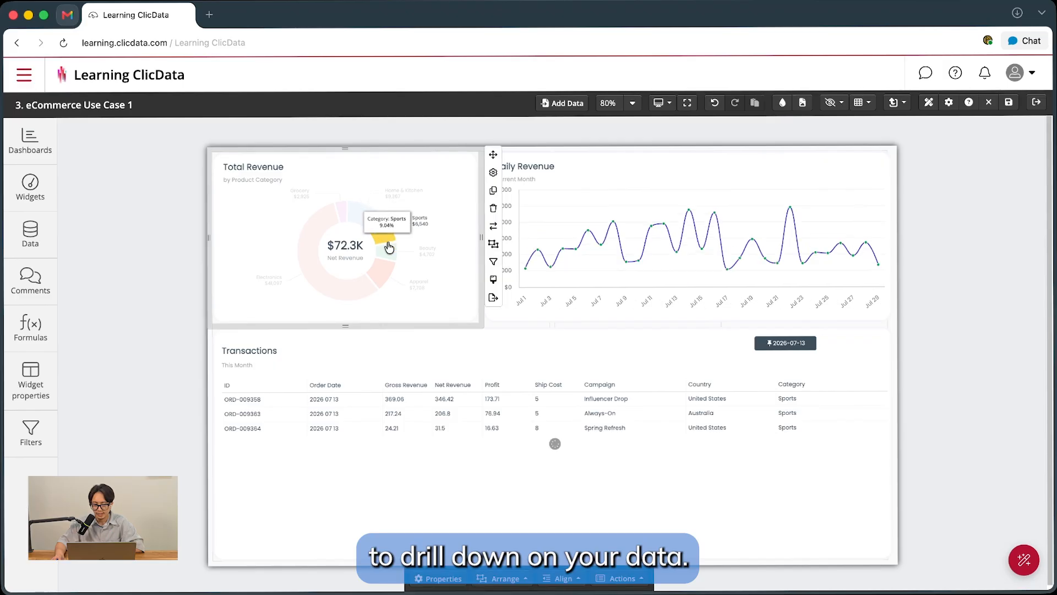
{"action": "left_click", "coordinate": [384, 274]}
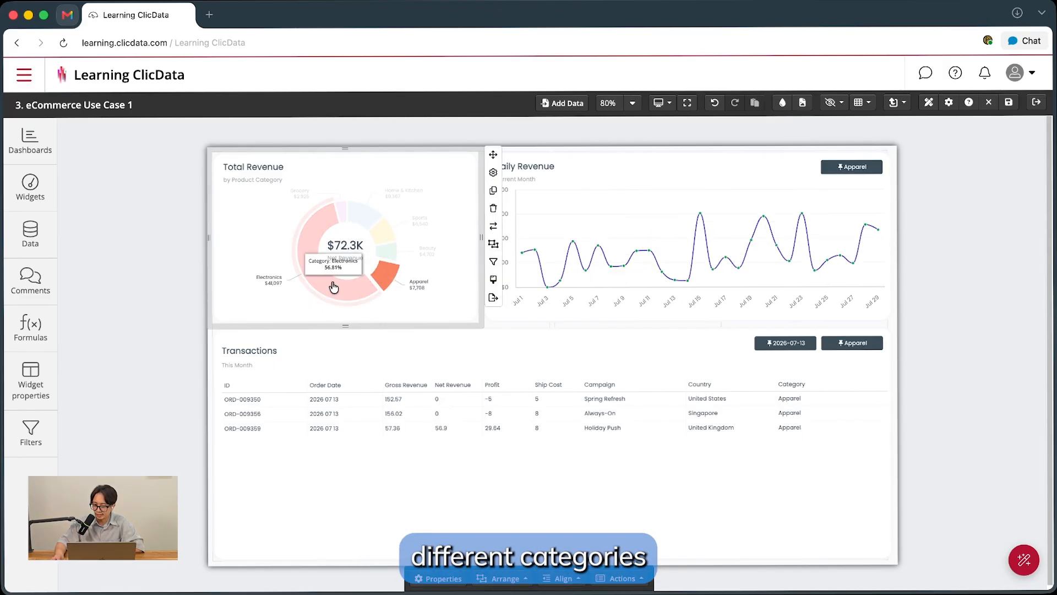
{"action": "left_click", "coordinate": [332, 285]}
{"action": "left_click", "coordinate": [364, 209]}
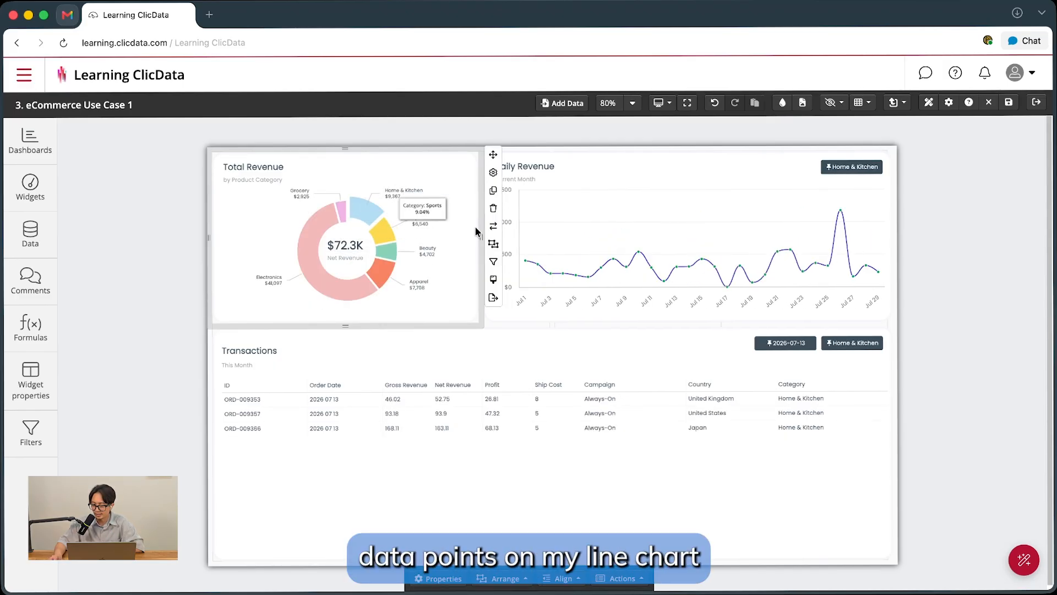
{"action": "left_click", "coordinate": [841, 212]}
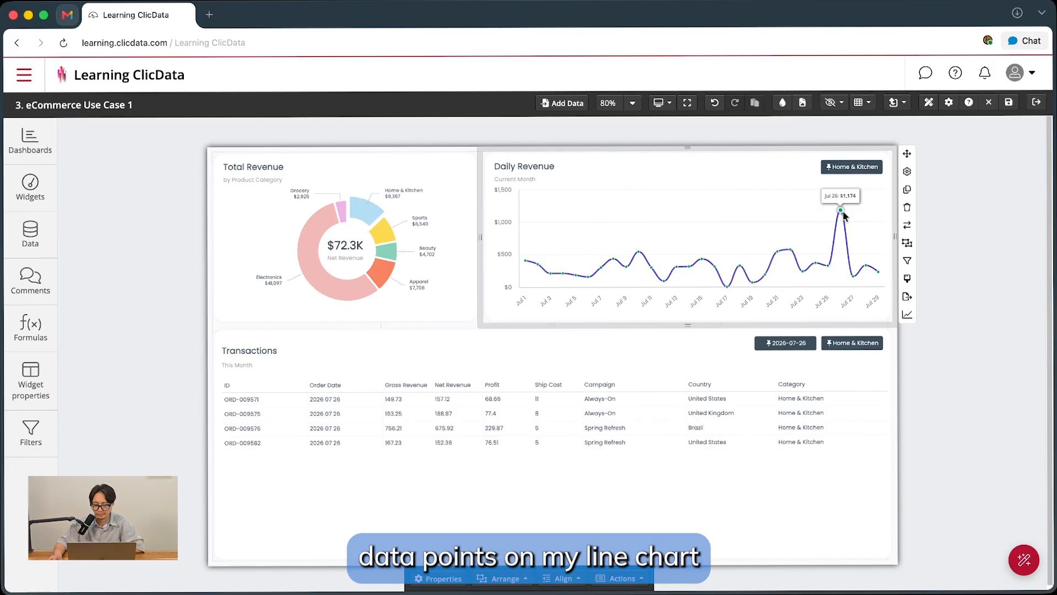
{"action": "left_click", "coordinate": [952, 252]}
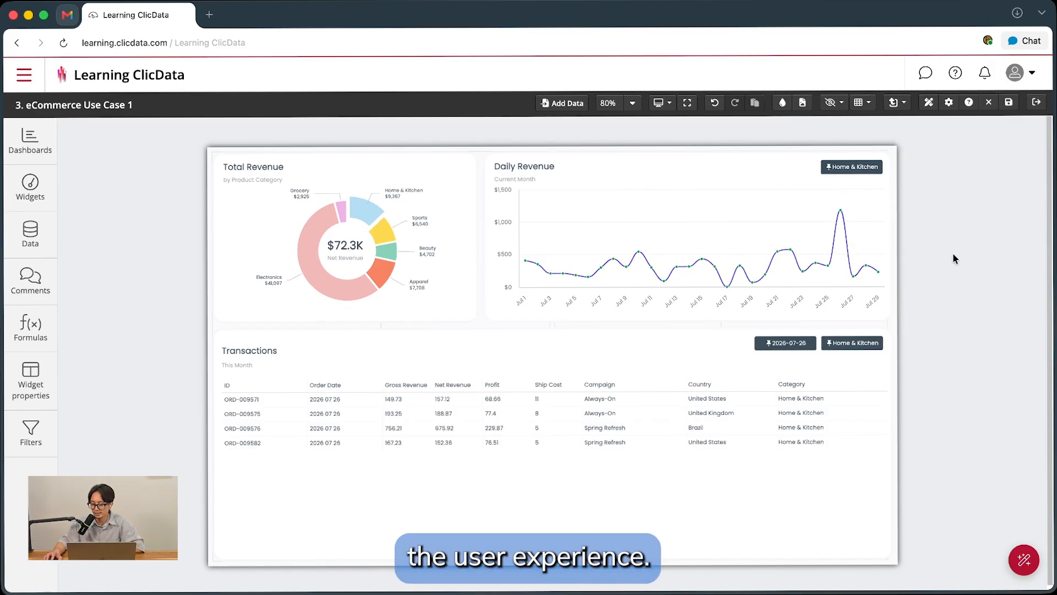
- Set the Icon Value of the indicator cell to 1 in the category score card above the Daily Revenue chart
{"action": "double_click", "coordinate": [859, 169]}
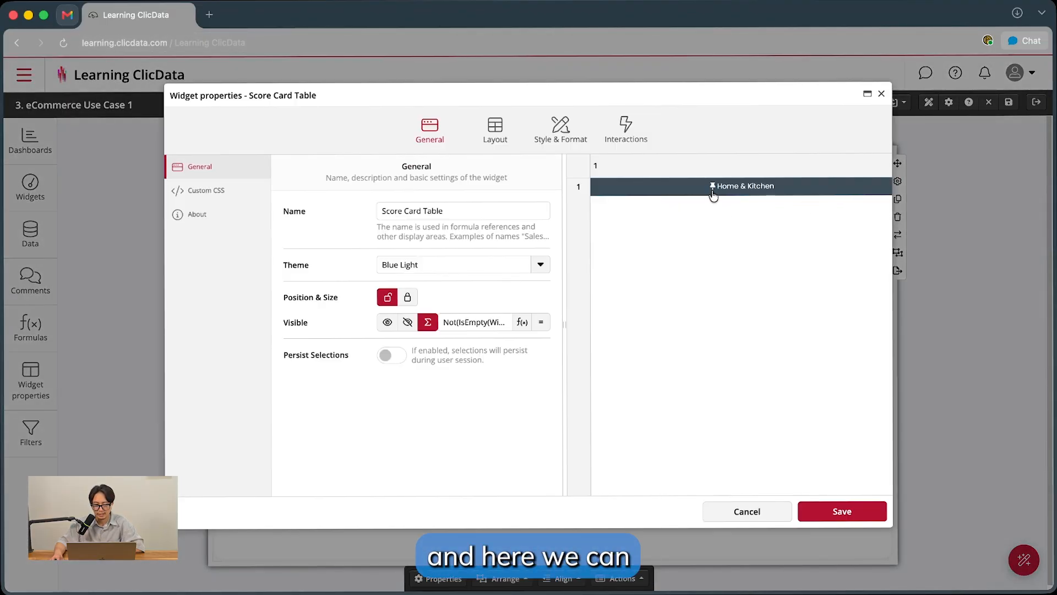
{"action": "left_click", "coordinate": [496, 136]}
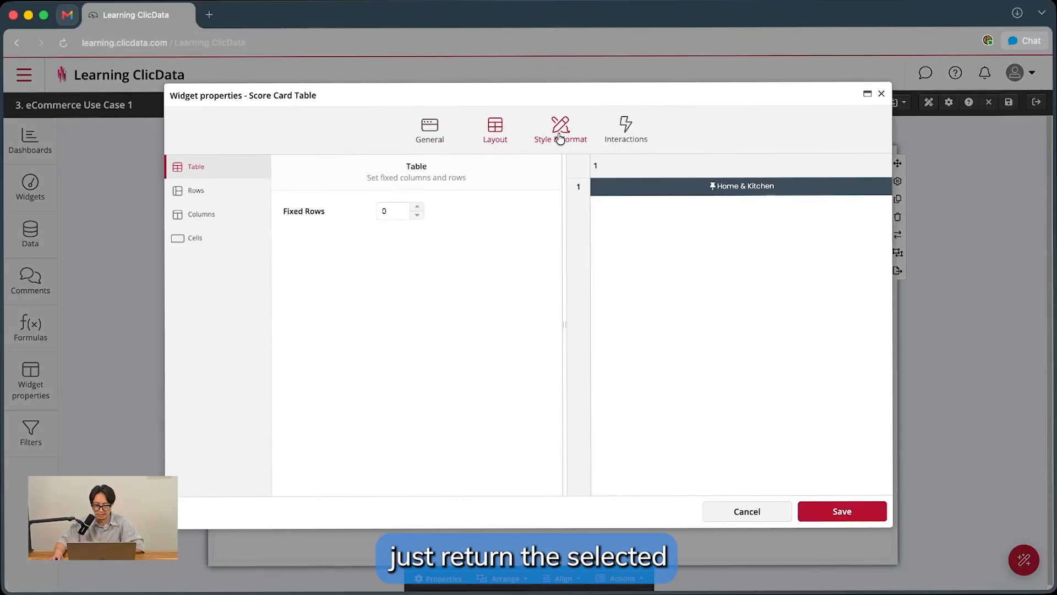
{"action": "left_click", "coordinate": [703, 192]}
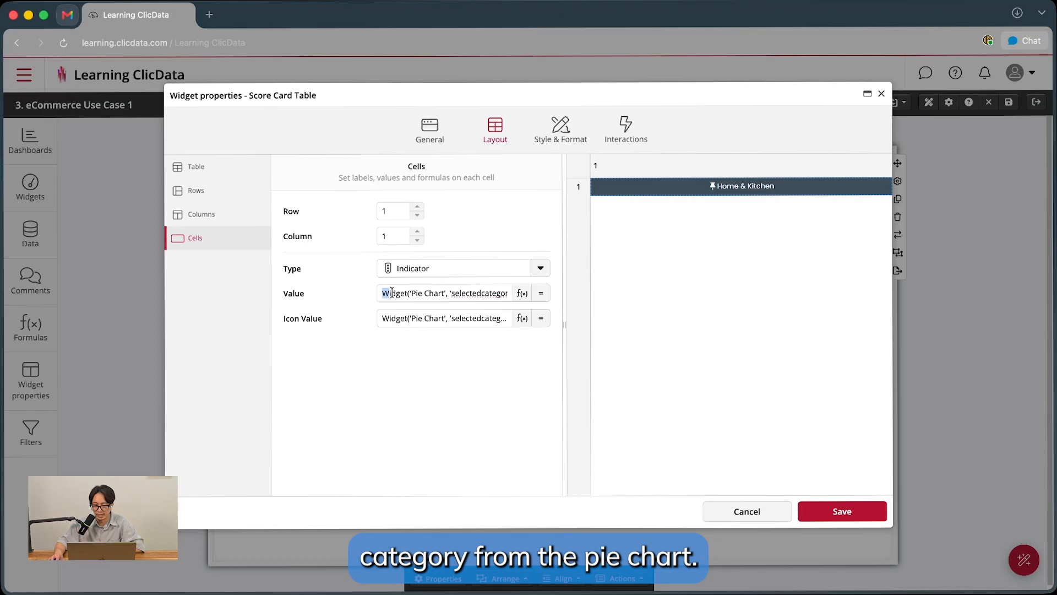
{"action": "left_click_drag", "start_coordinate": [386, 293], "coordinate": [561, 293]}
{"action": "left_click_drag", "start_coordinate": [403, 320], "coordinate": [577, 323]}
{"action": "left_click", "coordinate": [483, 379]}
{"action": "left_click_drag", "start_coordinate": [292, 303], "coordinate": [291, 315]}
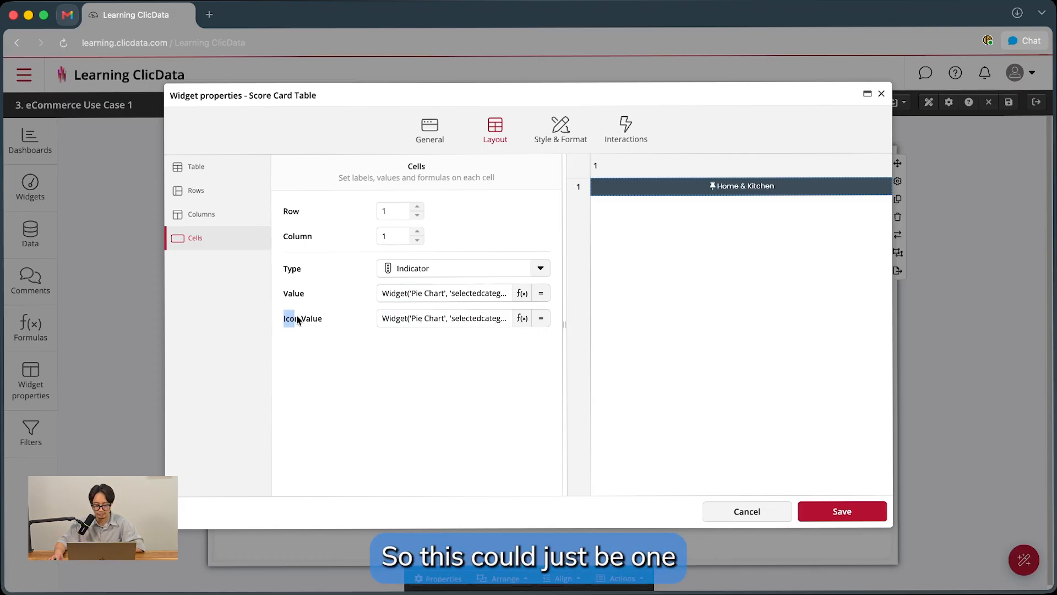
{"action": "left_click", "coordinate": [361, 336]}
{"action": "left_click_drag", "start_coordinate": [384, 318], "coordinate": [550, 318]}
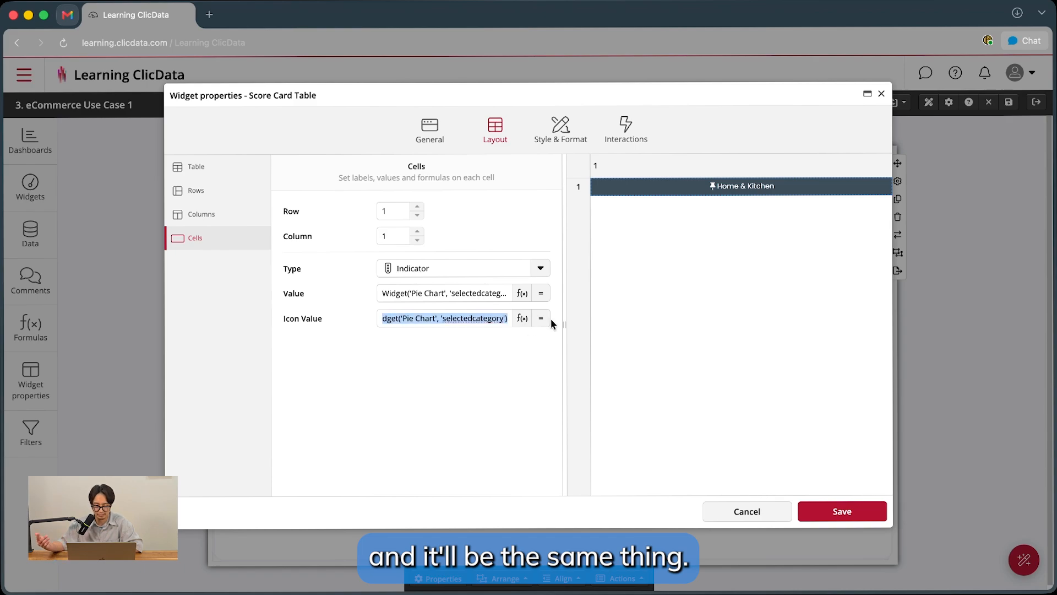
{"action": "type", "text": "1"}
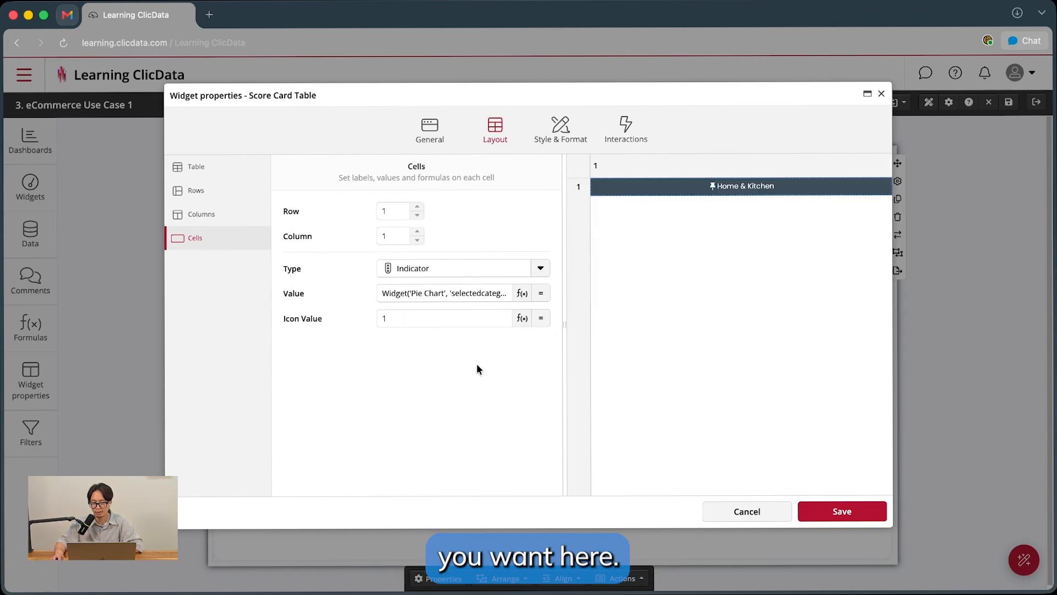
{"action": "left_click_drag", "start_coordinate": [416, 327], "coordinate": [563, 294]}
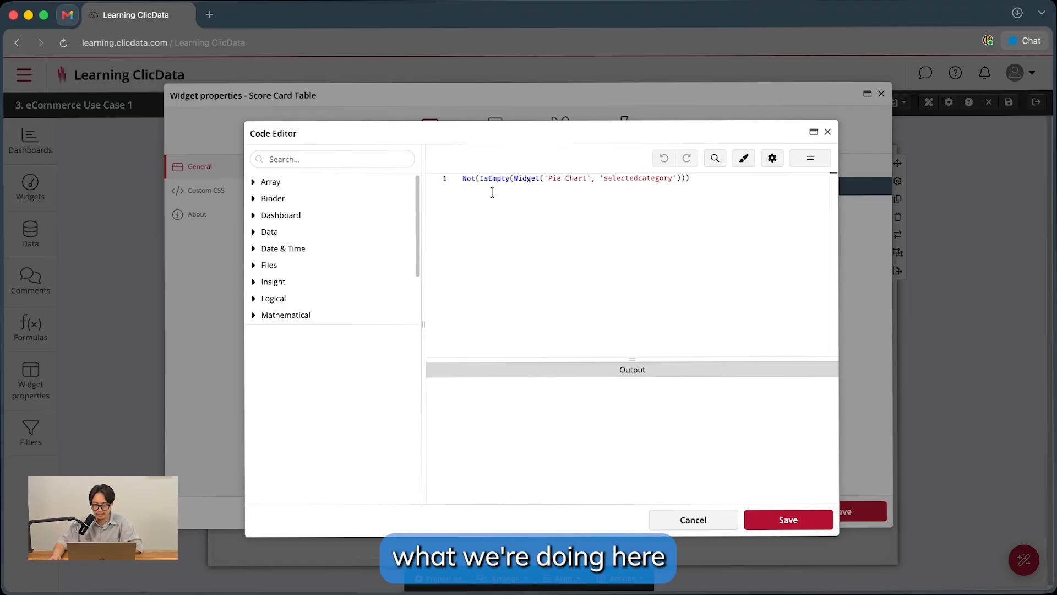
- Evaluate the score card's visibility formula Not(IsEmpty(Widget('Pie Chart', 'selectedcategory'))), including its IsEmpty part alone, and save the score card
{"action": "left_click_drag", "start_coordinate": [479, 178], "coordinate": [688, 178]}
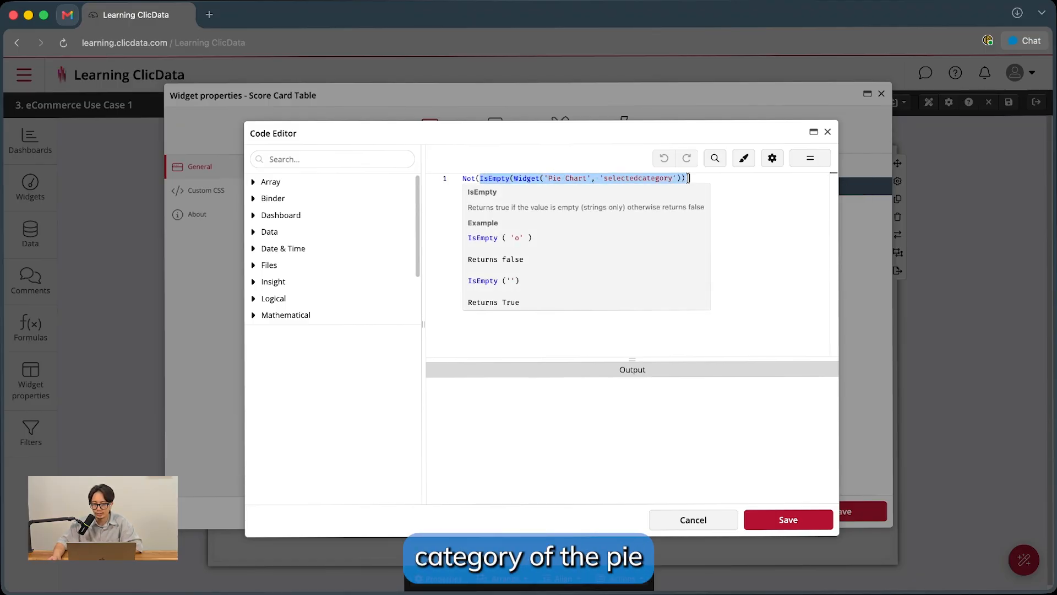
{"action": "left_click", "coordinate": [820, 163]}
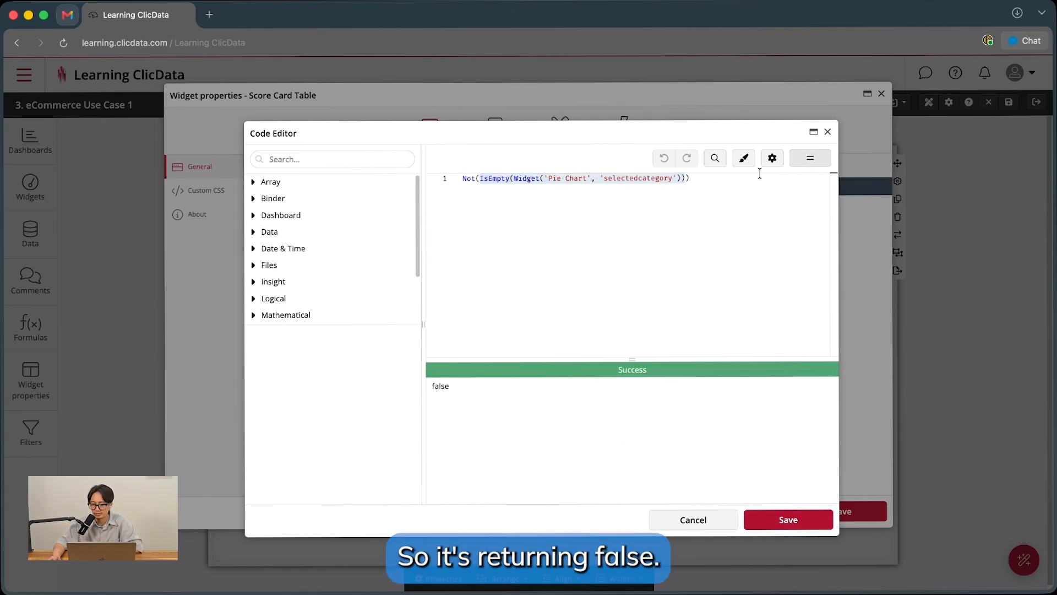
{"action": "left_click_drag", "start_coordinate": [463, 177], "coordinate": [477, 178]}
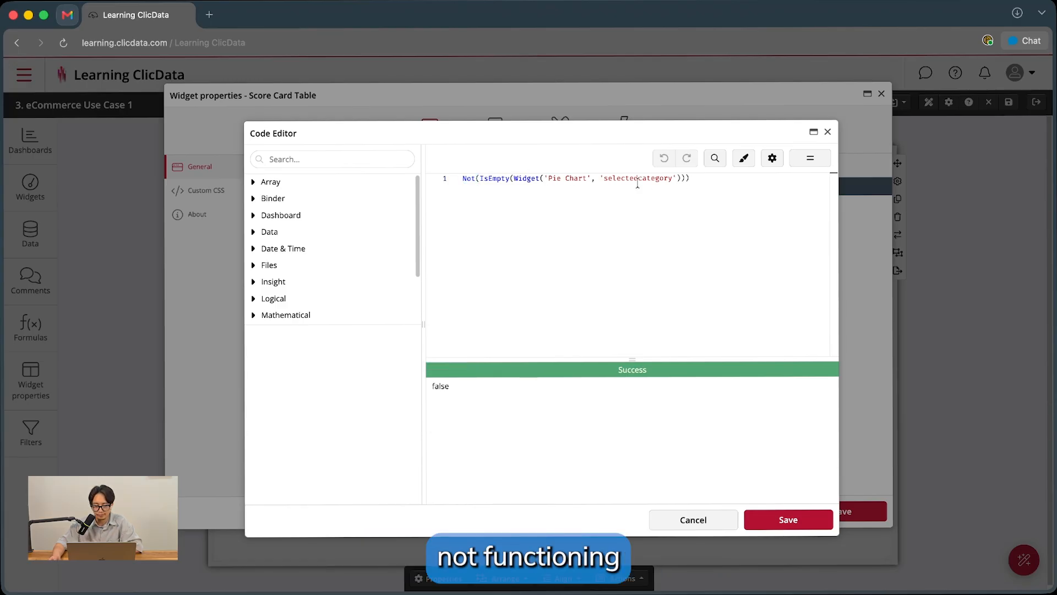
{"action": "double_click", "coordinate": [440, 387]}
{"action": "left_click", "coordinate": [803, 187]}
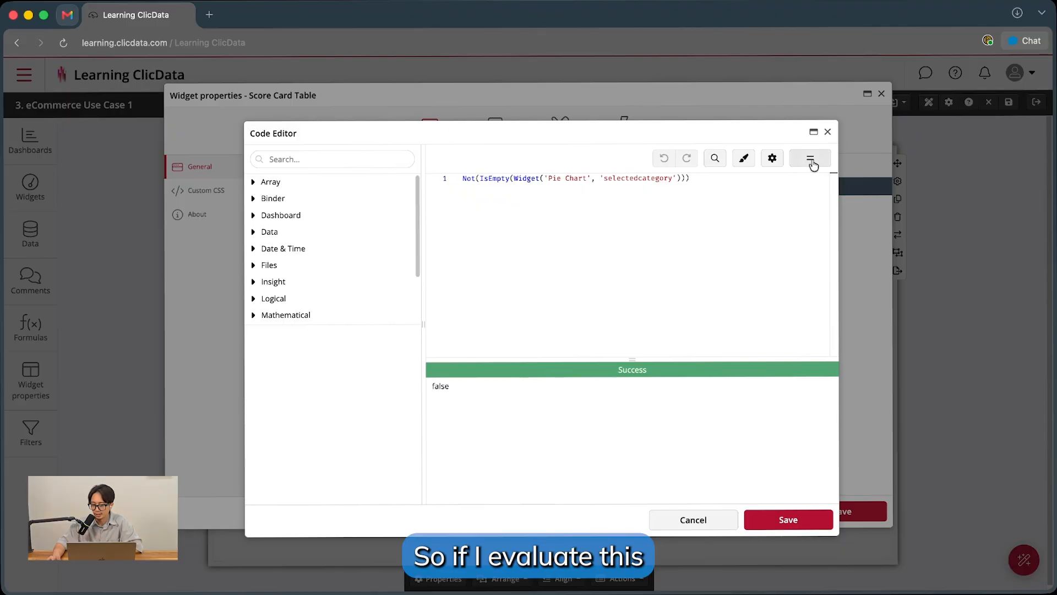
{"action": "left_click", "coordinate": [813, 165]}
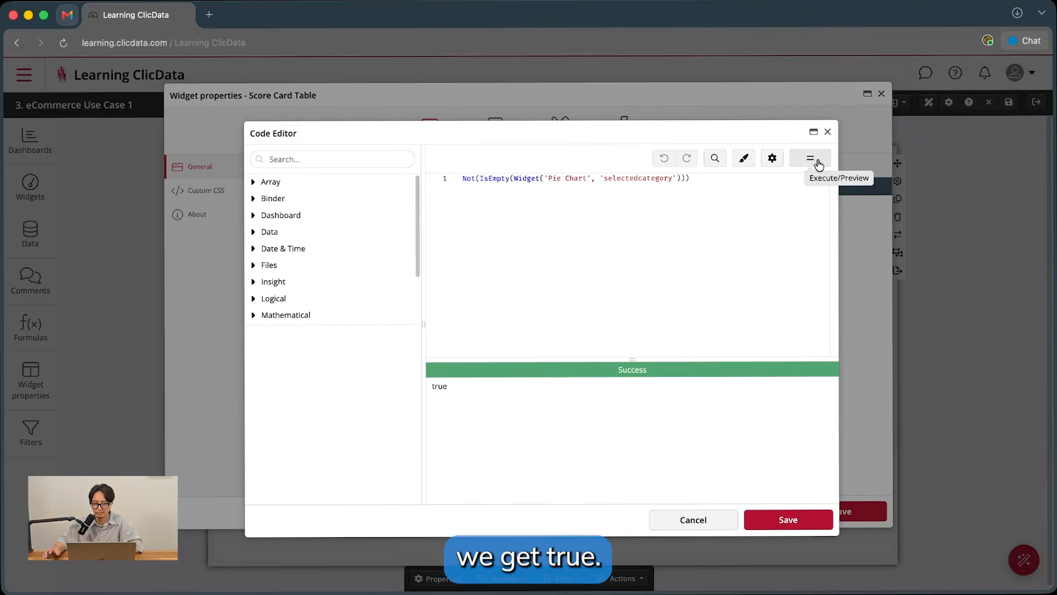
{"action": "left_click", "coordinate": [792, 520]}
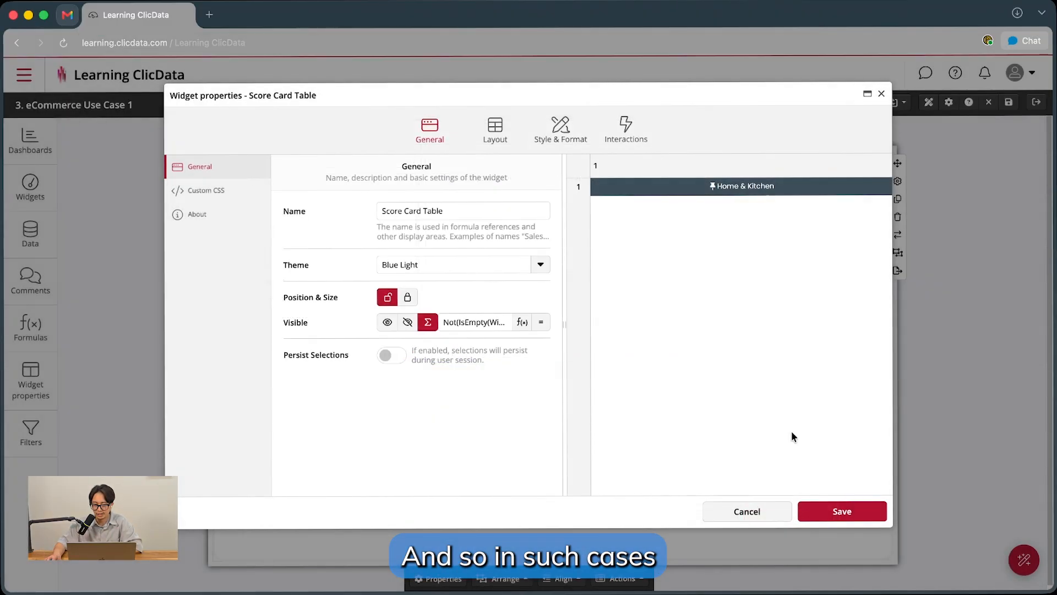
{"action": "left_click", "coordinate": [862, 511]}
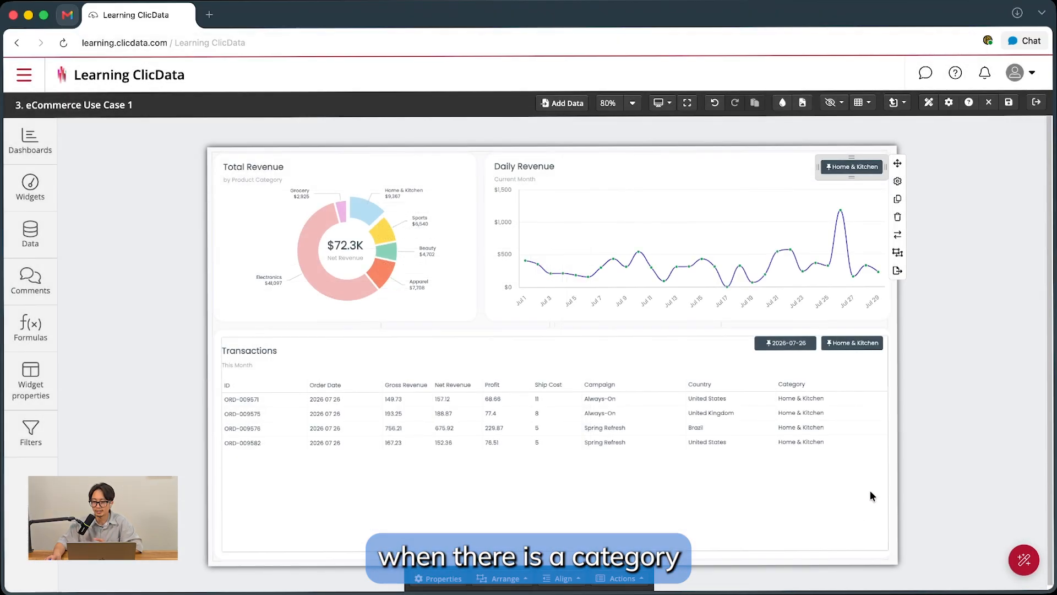
{"action": "left_click", "coordinate": [922, 327]}
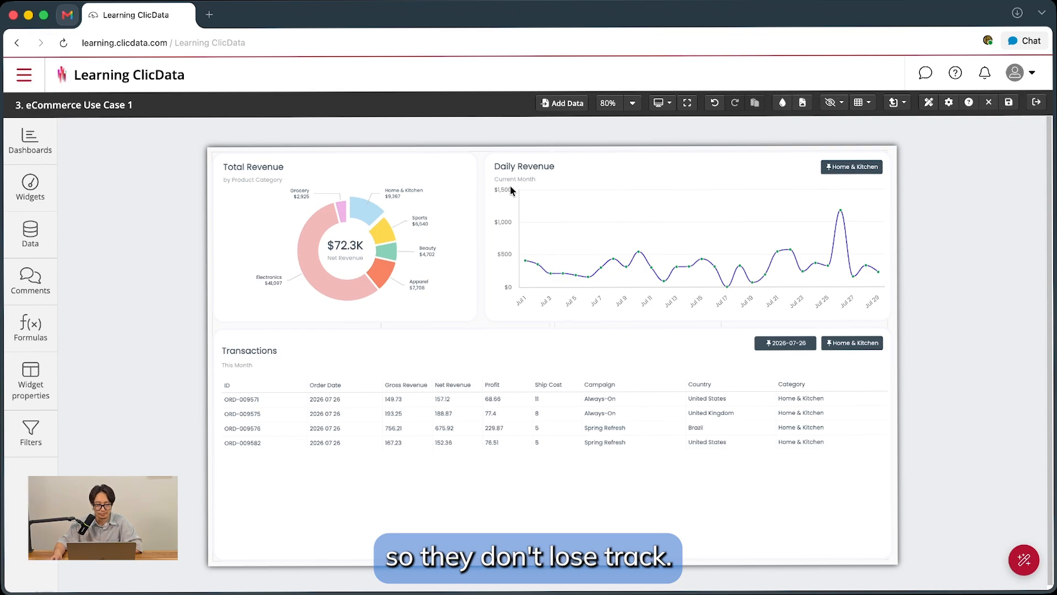
- Filter the dashboard through the Total Revenue pie chart by Sports, Beauty, Apparel, Electronics and Grocery in turn
{"action": "left_click", "coordinate": [383, 230]}
{"action": "left_click", "coordinate": [388, 253]}
{"action": "left_click", "coordinate": [387, 273]}
{"action": "left_click", "coordinate": [354, 290]}
{"action": "left_click", "coordinate": [334, 215]}
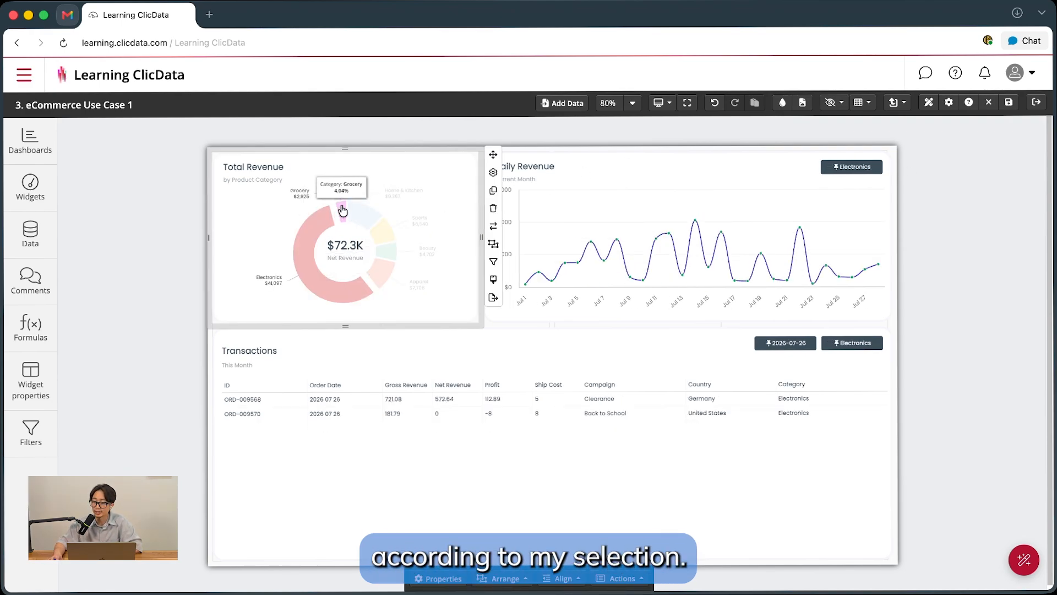
- Inspect the value formula Widget('Line Chart', 'selectedcategory') of the indicator cell in the date score card above Transactions
{"action": "left_click", "coordinate": [787, 347]}
{"action": "left_click", "coordinate": [832, 358]}
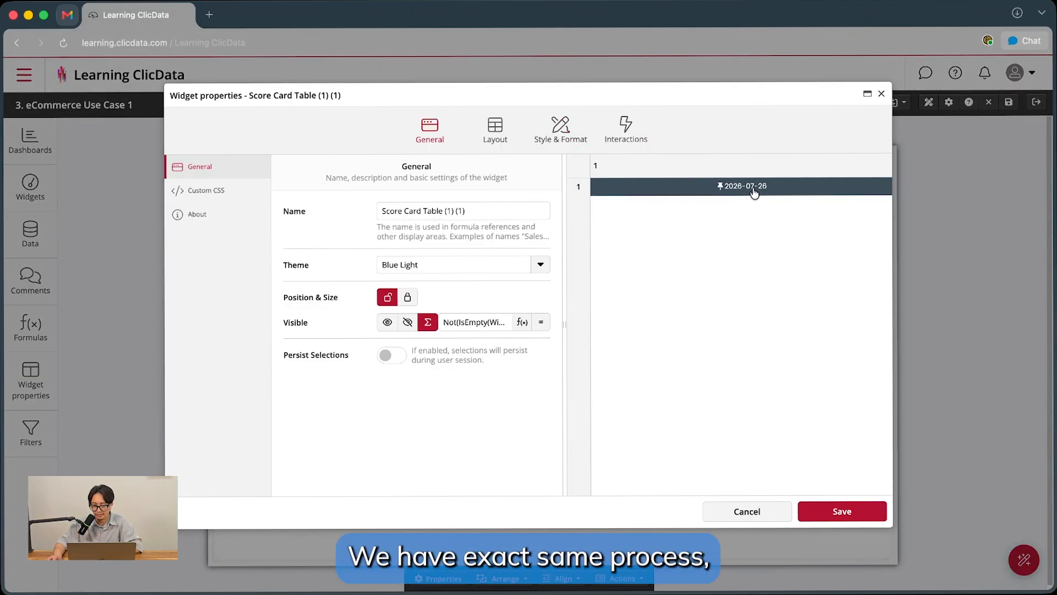
{"action": "left_click", "coordinate": [498, 135]}
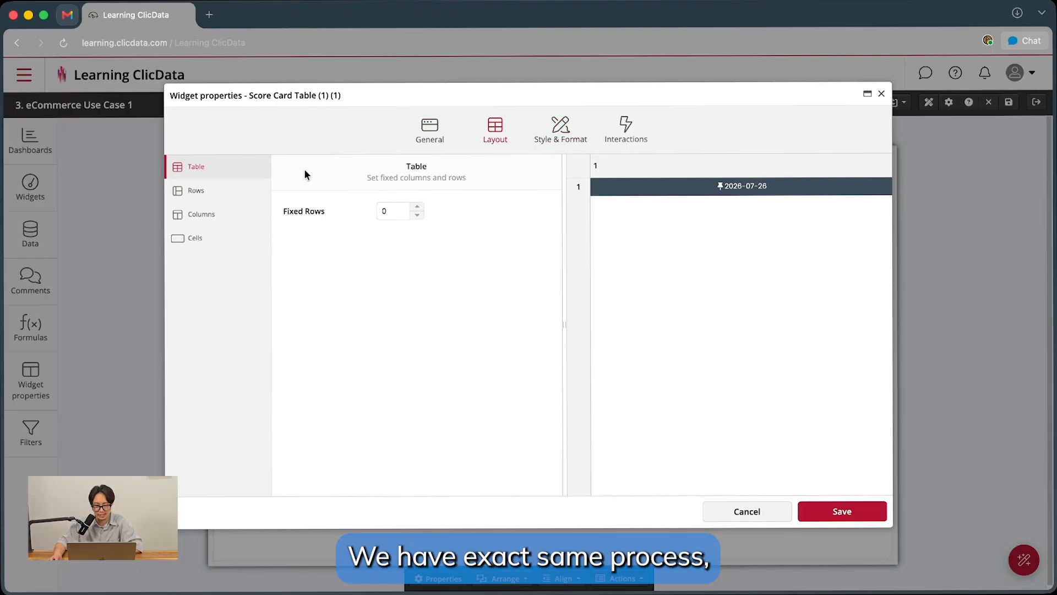
{"action": "left_click", "coordinate": [693, 196]}
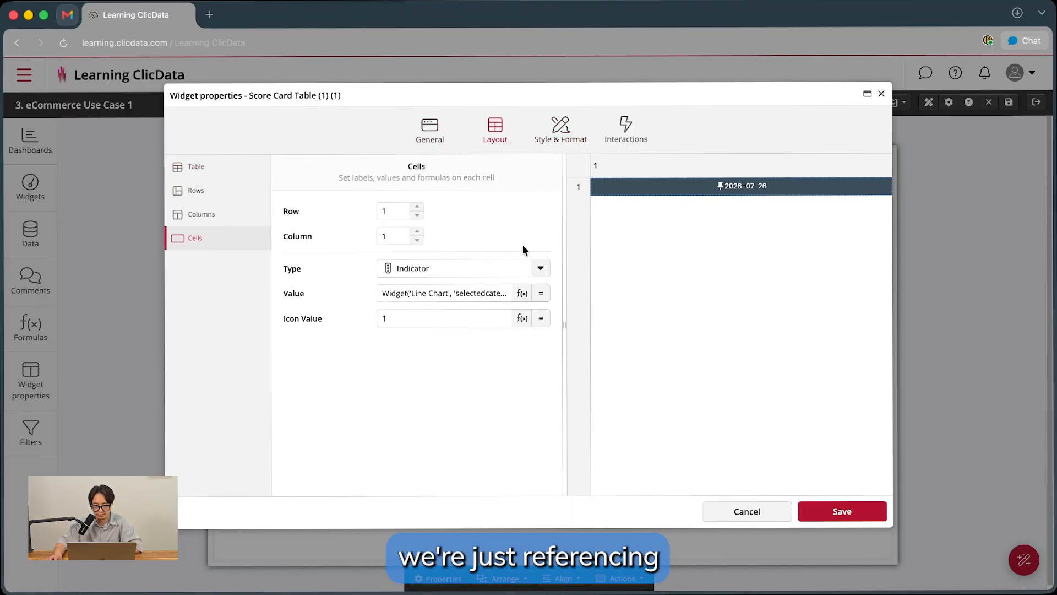
{"action": "left_click", "coordinate": [521, 294]}
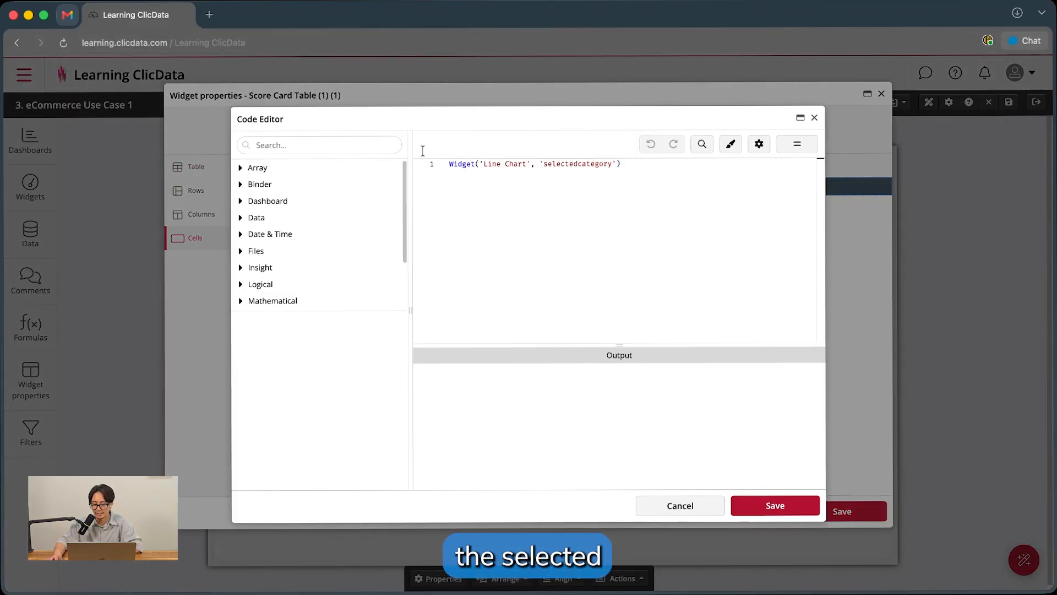
{"action": "left_click", "coordinate": [681, 506]}
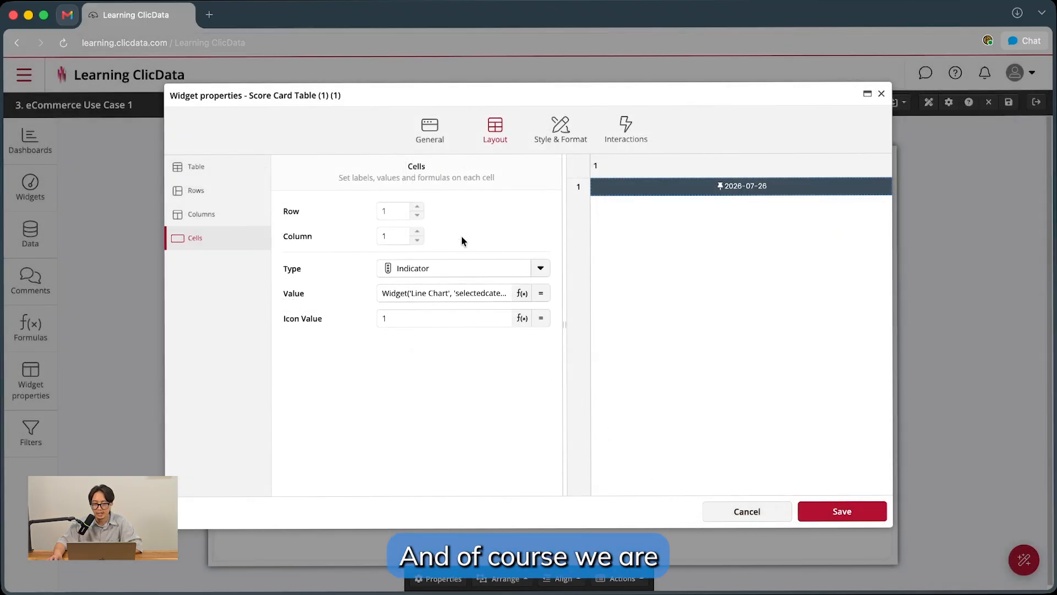
- Open the date score card's visibility formula and examine its expression
{"action": "left_click", "coordinate": [431, 135]}
{"action": "left_click", "coordinate": [522, 325]}
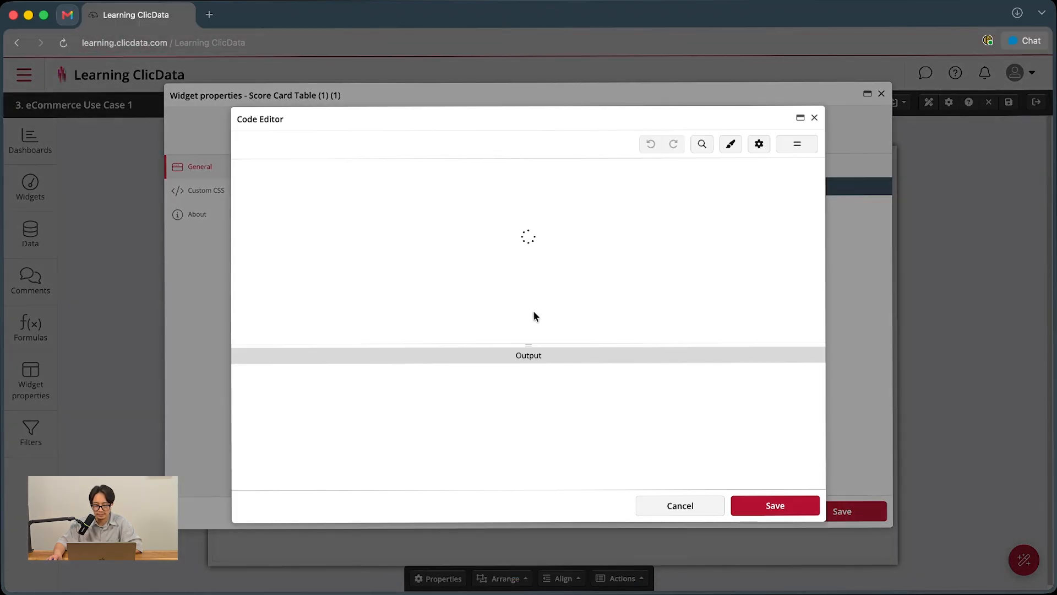
{"action": "left_click_drag", "start_coordinate": [455, 174], "coordinate": [440, 168]}
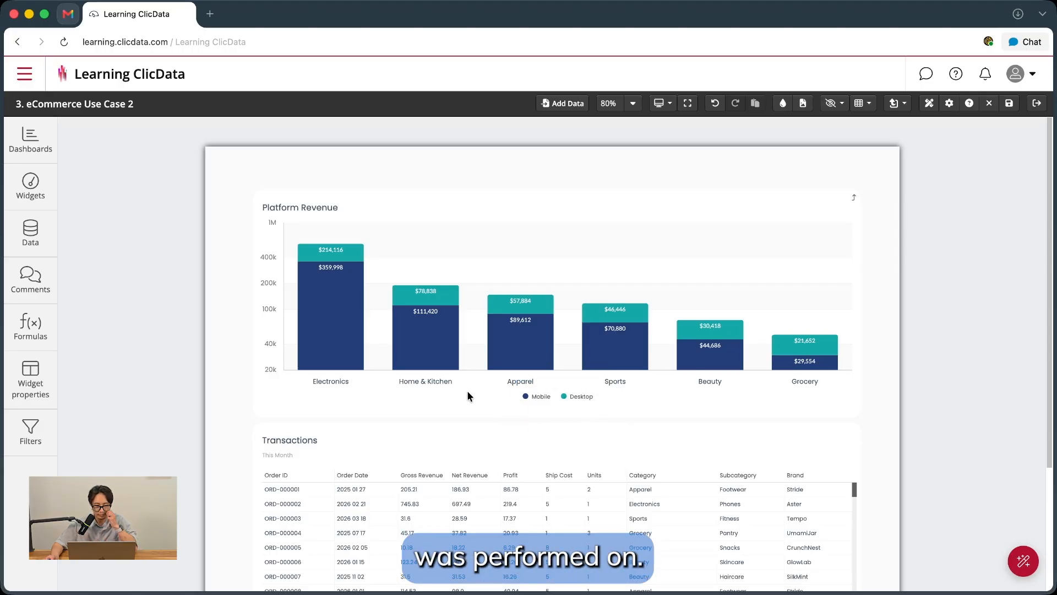
- Drill the Platform Revenue chart through Mobile revenue for Electronics, Phones and NovaTech
{"action": "left_click", "coordinate": [338, 335]}
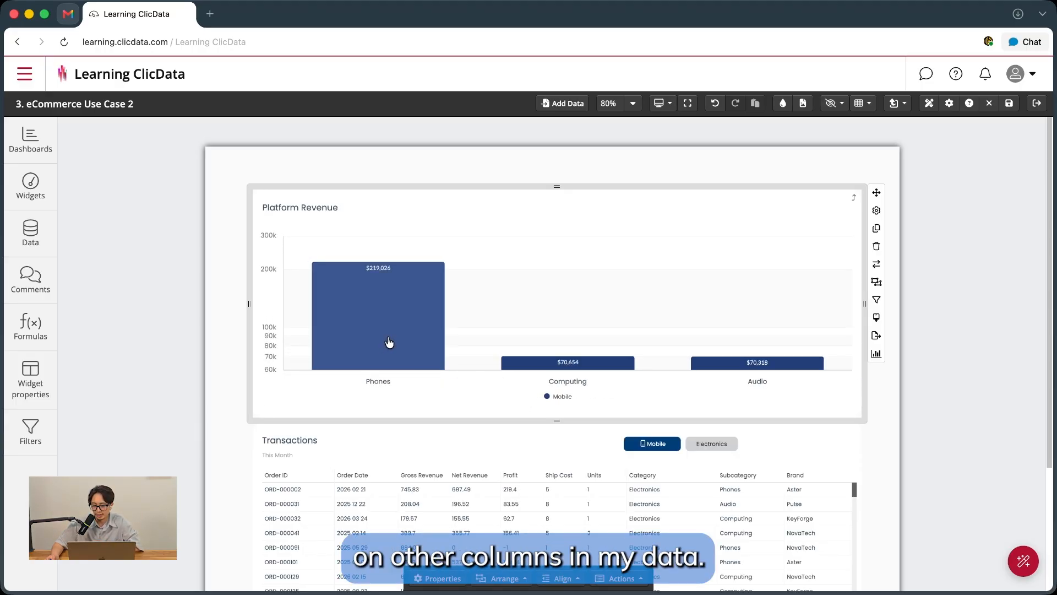
{"action": "left_click", "coordinate": [388, 342]}
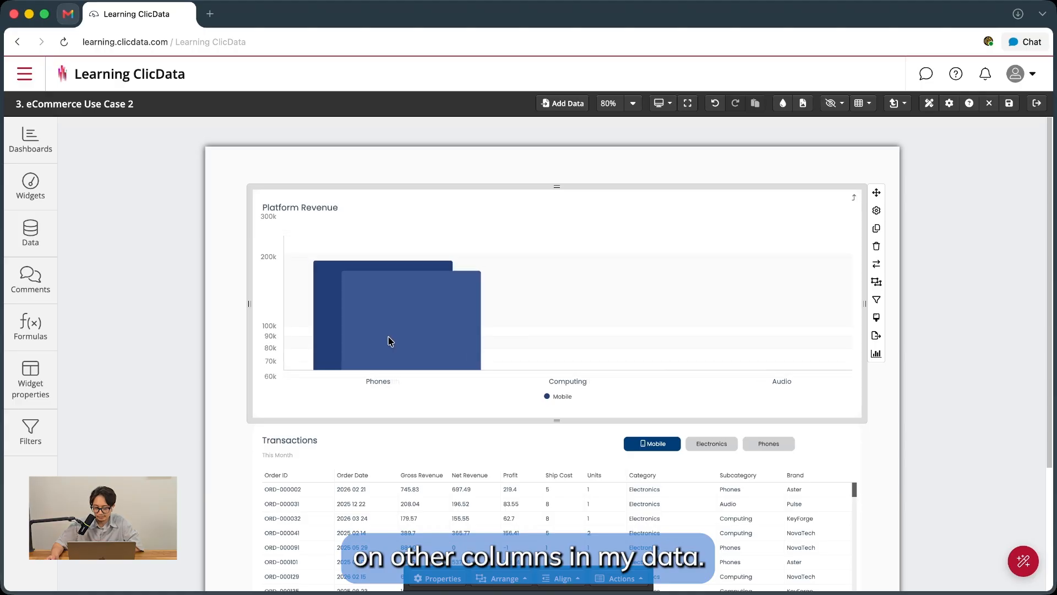
{"action": "left_click", "coordinate": [472, 302]}
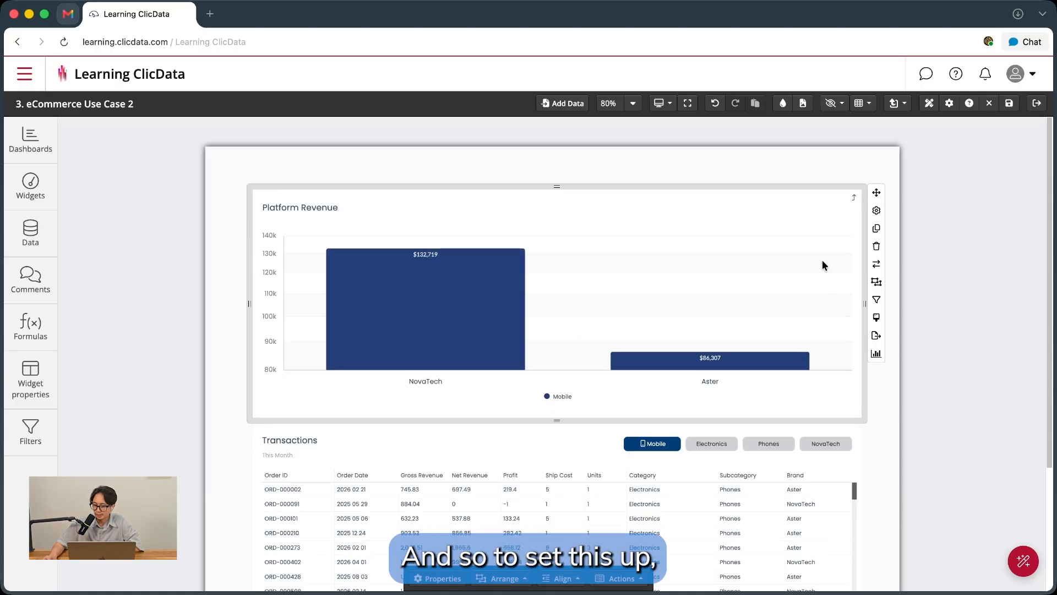
- Switch the drill-down on the Platform Revenue chart's categories off and back on, and save the chart
{"action": "left_click", "coordinate": [875, 212]}
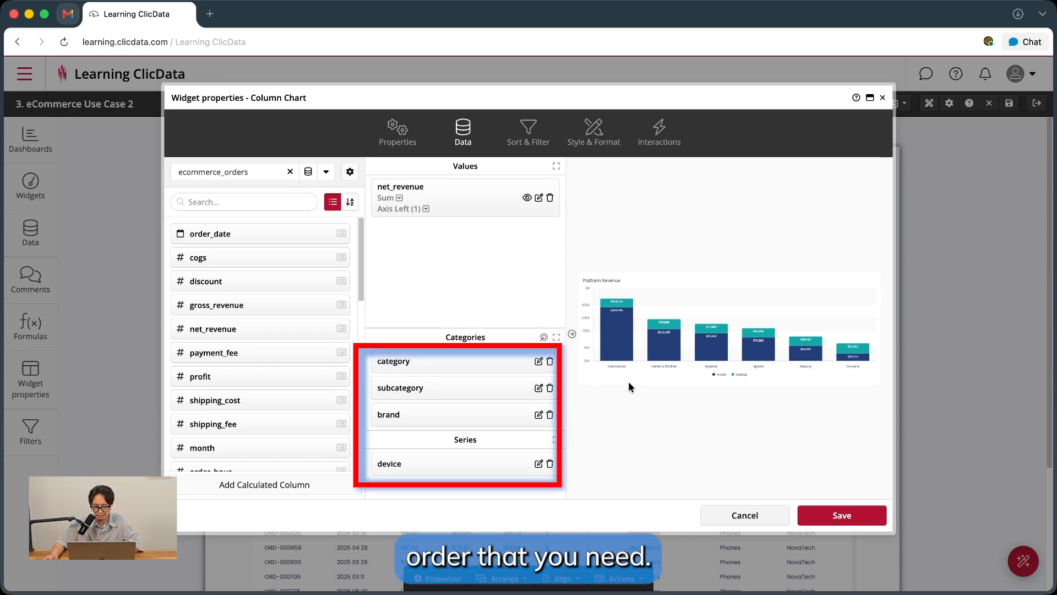
{"action": "left_click", "coordinate": [543, 338]}
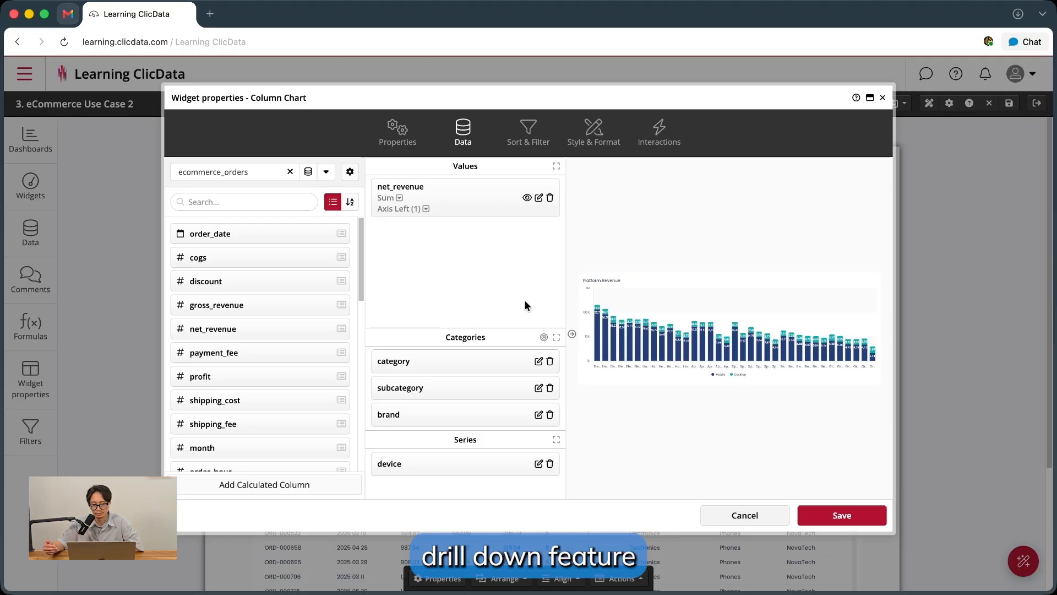
{"action": "left_click", "coordinate": [544, 338]}
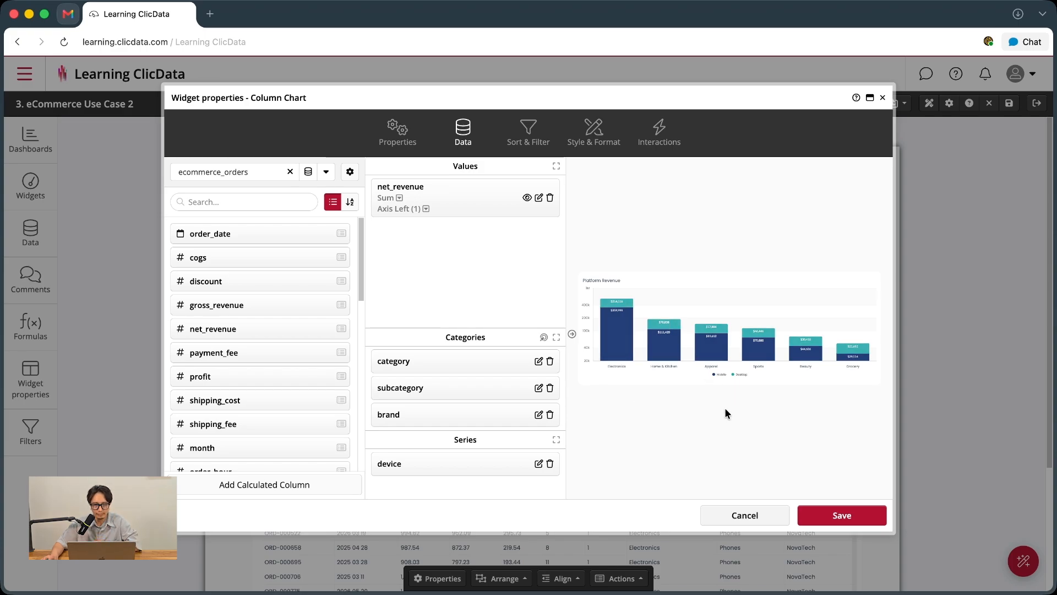
{"action": "left_click", "coordinate": [841, 518]}
- Drill the Platform Revenue chart through Mobile revenue for Sports, Outdoor and TrailCore
{"action": "left_click", "coordinate": [597, 358]}
{"action": "left_click", "coordinate": [542, 354]}
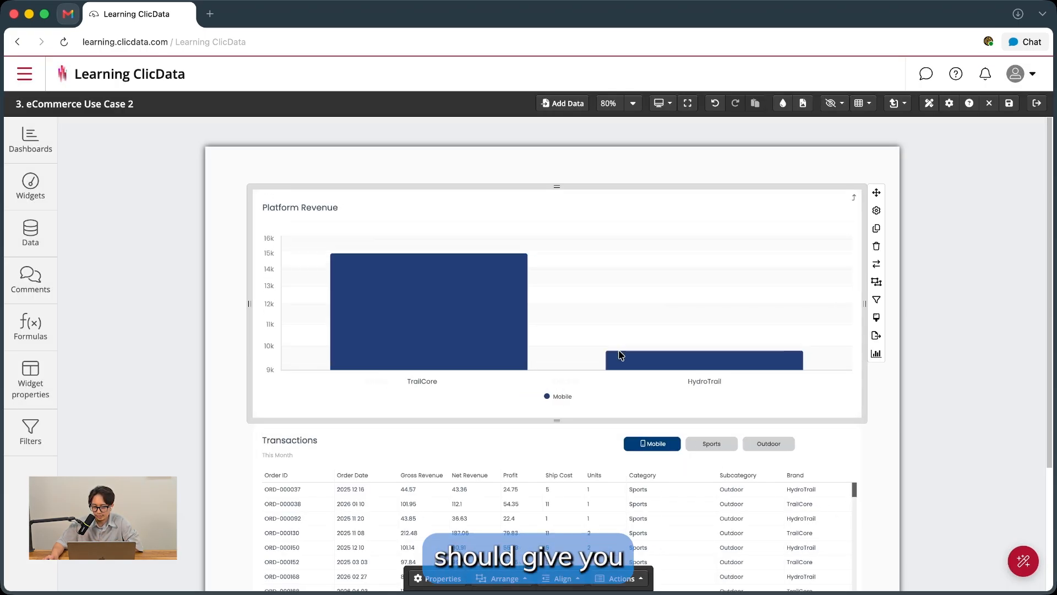
{"action": "left_click", "coordinate": [461, 325]}
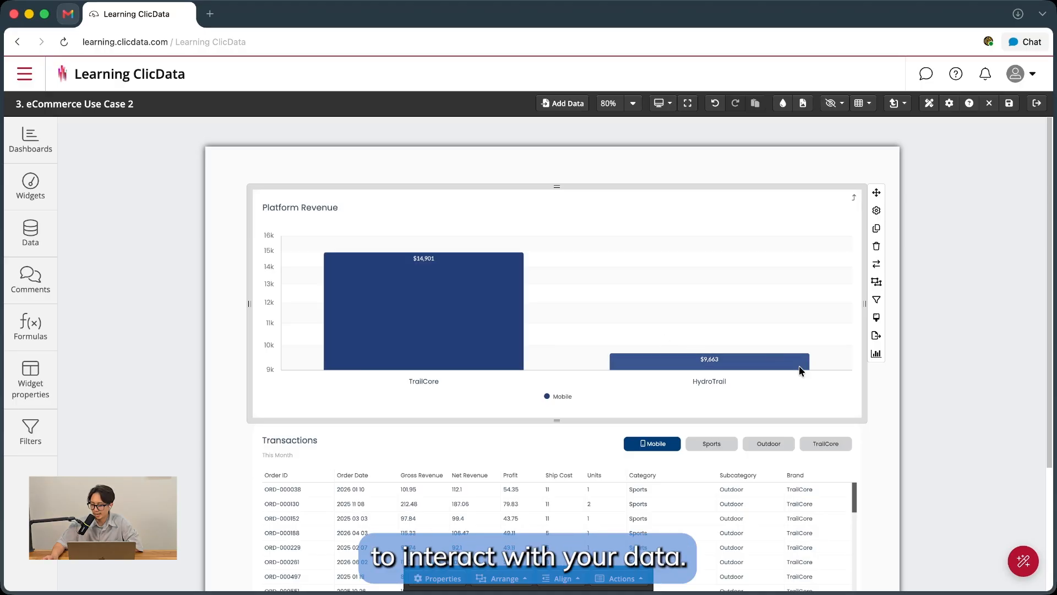
- Open the formula of the Transactions table's category filter in the code editor
{"action": "scroll", "coordinate": [883, 417], "scroll_direction": "down", "scroll_amount": 1}
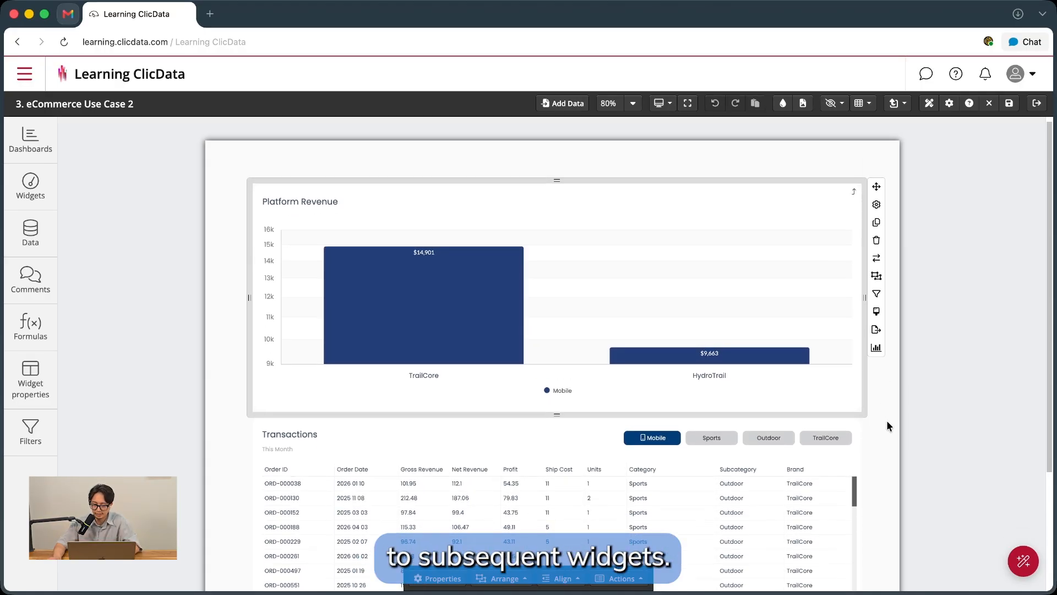
{"action": "scroll", "coordinate": [886, 423], "scroll_direction": "down", "scroll_amount": 3}
{"action": "left_click", "coordinate": [621, 420]}
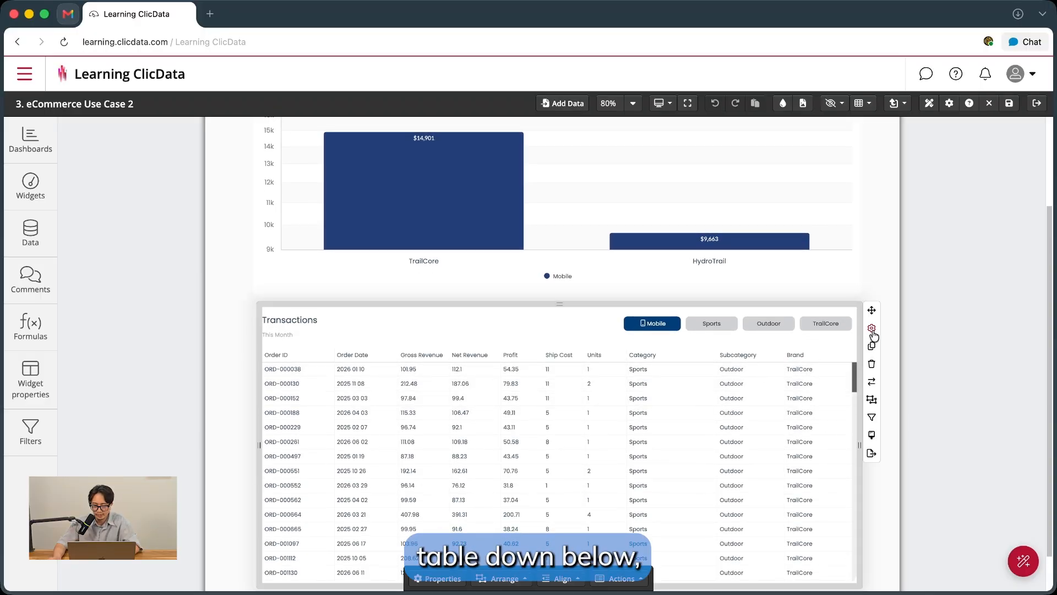
{"action": "left_click", "coordinate": [871, 329]}
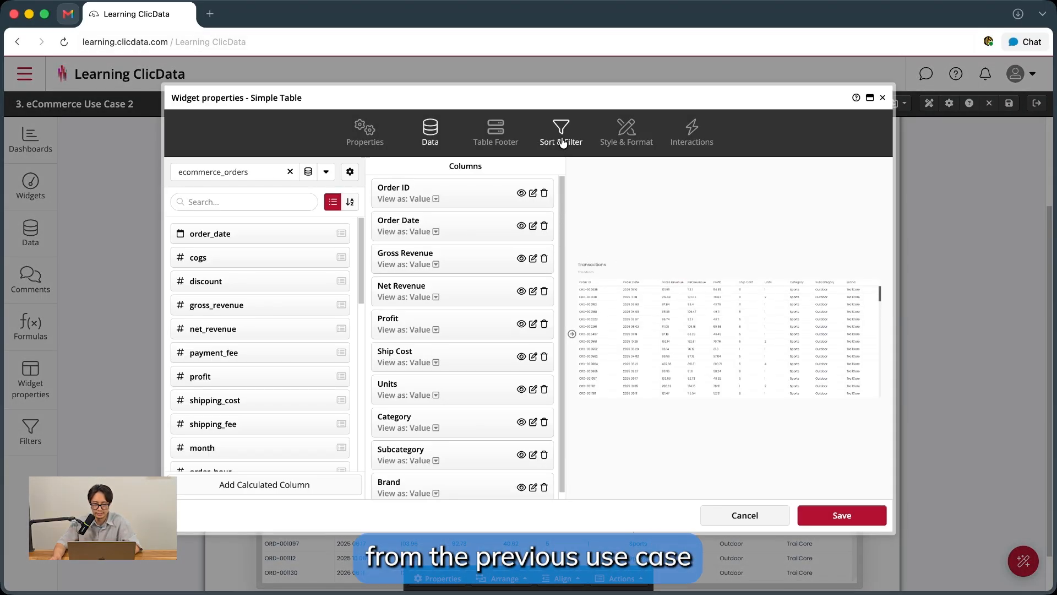
{"action": "left_click", "coordinate": [562, 143]}
{"action": "left_click", "coordinate": [211, 227]}
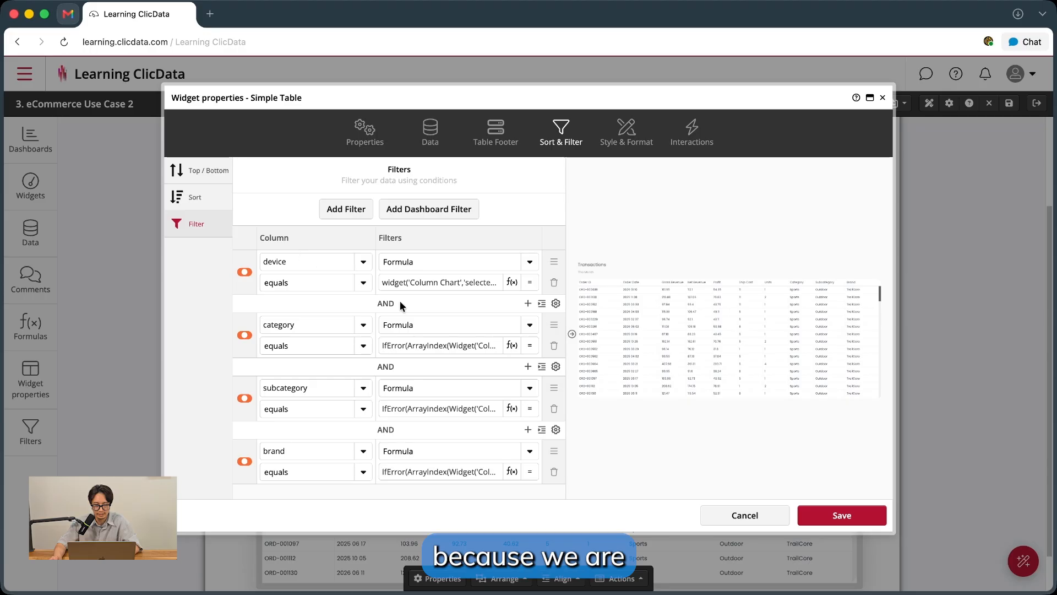
{"action": "left_click", "coordinate": [512, 346]}
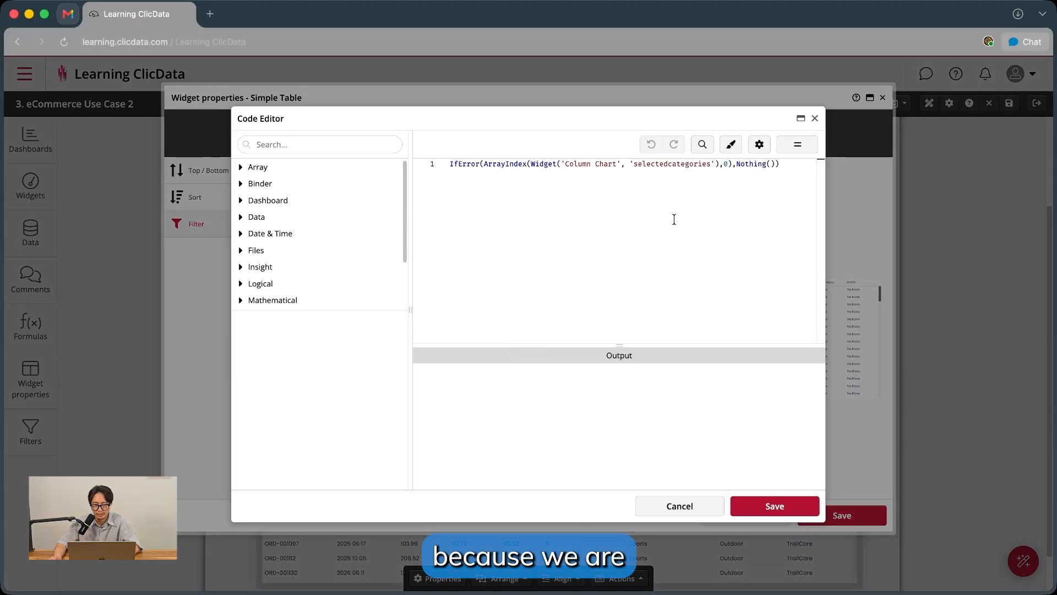
- Evaluate only the Widget('Column Chart', 'selectedcategories') part of the category filter formula and examine the returned array
{"action": "double_click", "coordinate": [707, 165]}
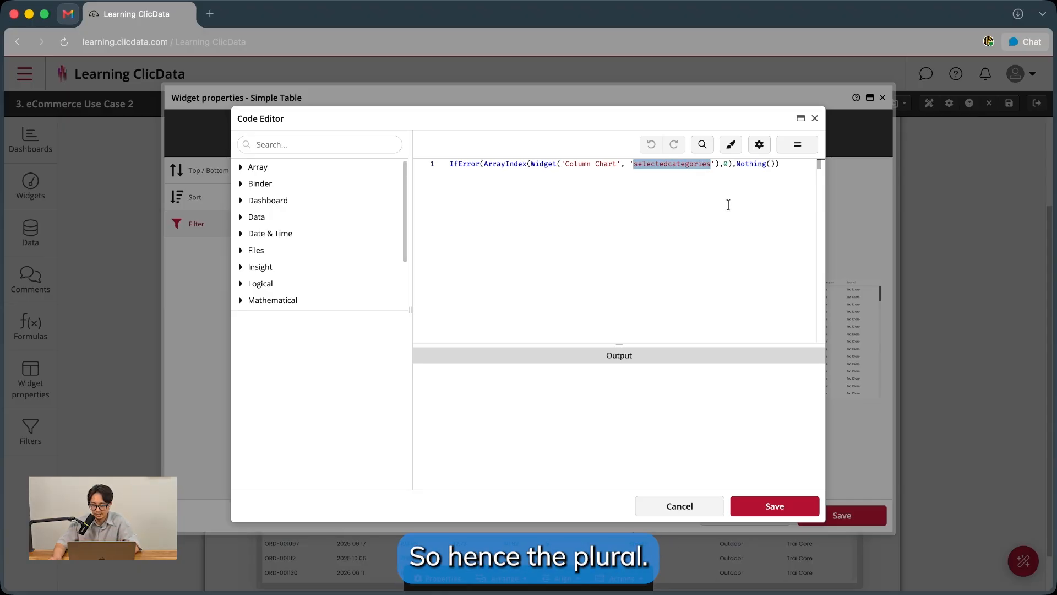
{"action": "left_click", "coordinate": [724, 186]}
{"action": "left_click_drag", "start_coordinate": [720, 163], "coordinate": [532, 164]}
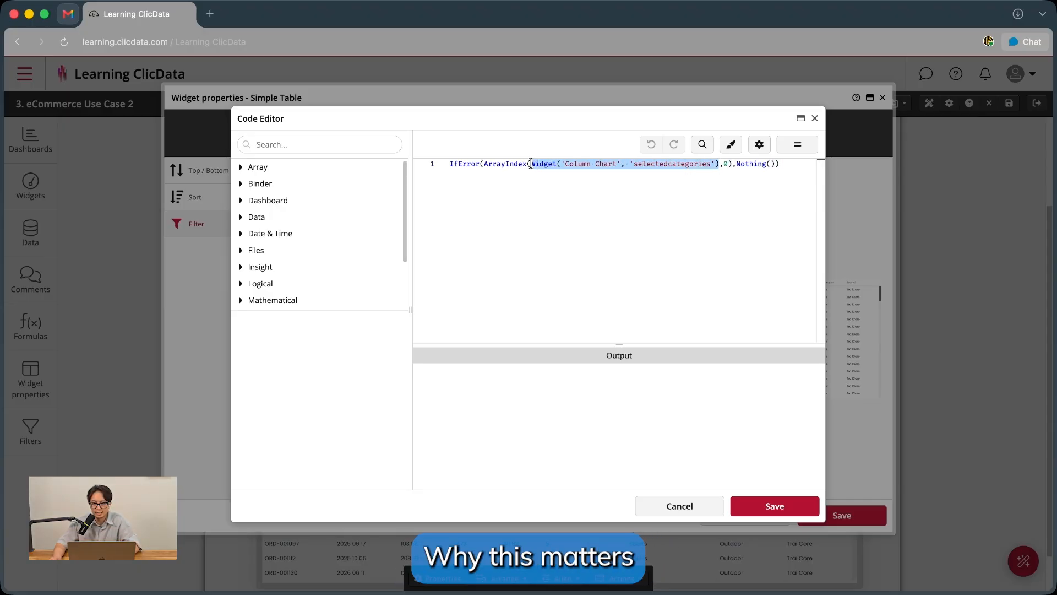
{"action": "left_click", "coordinate": [796, 146]}
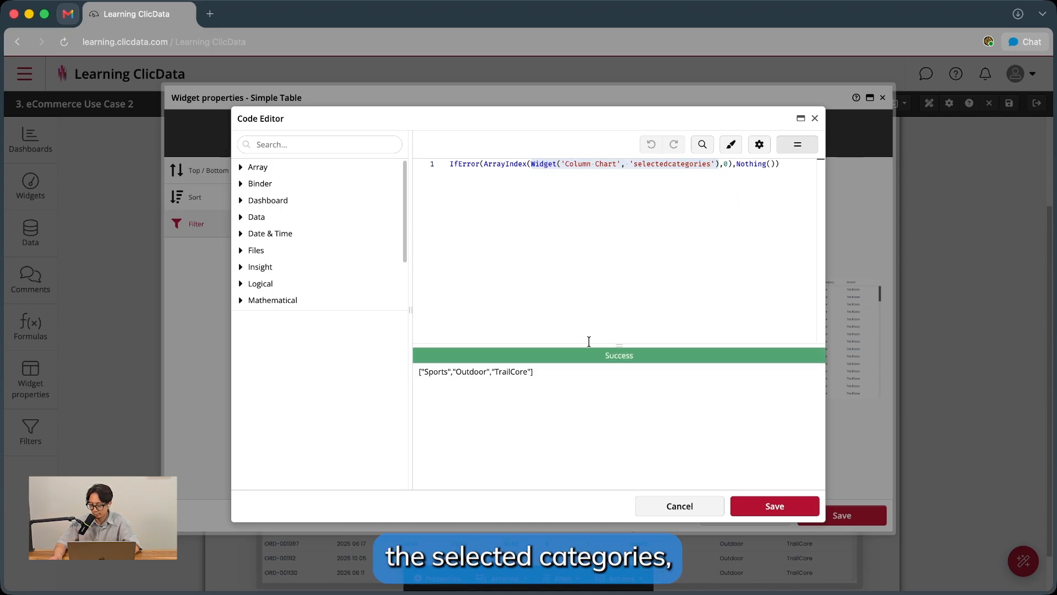
{"action": "left_click_drag", "start_coordinate": [534, 372], "coordinate": [417, 371]}
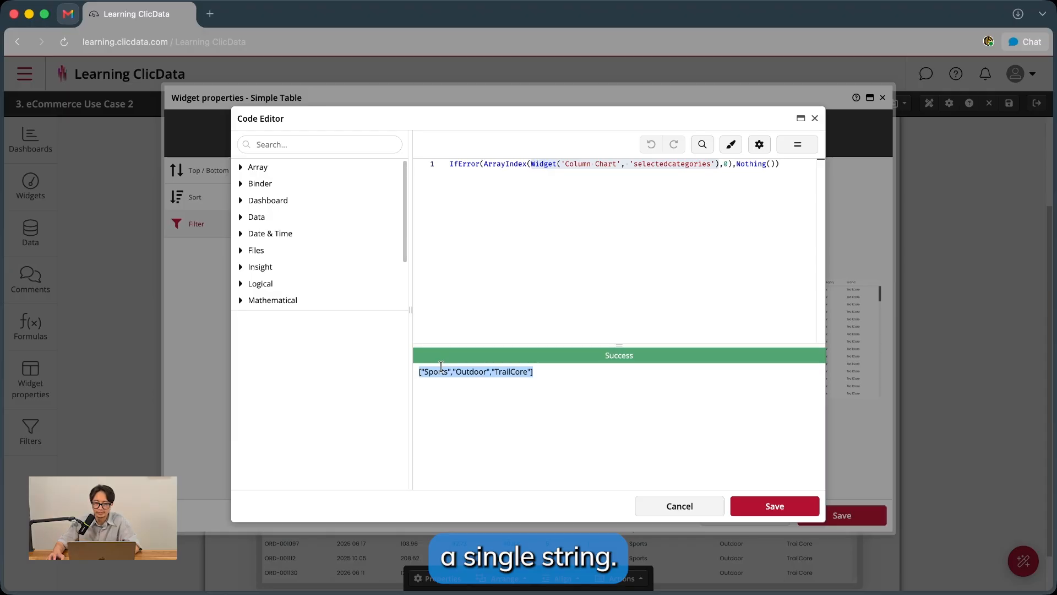
- Examine how the ArrayIndex function and its index 0 relate to the first element of the output array, moving the code editor aside
{"action": "left_click", "coordinate": [631, 252]}
{"action": "left_click_drag", "start_coordinate": [484, 163], "coordinate": [730, 167]}
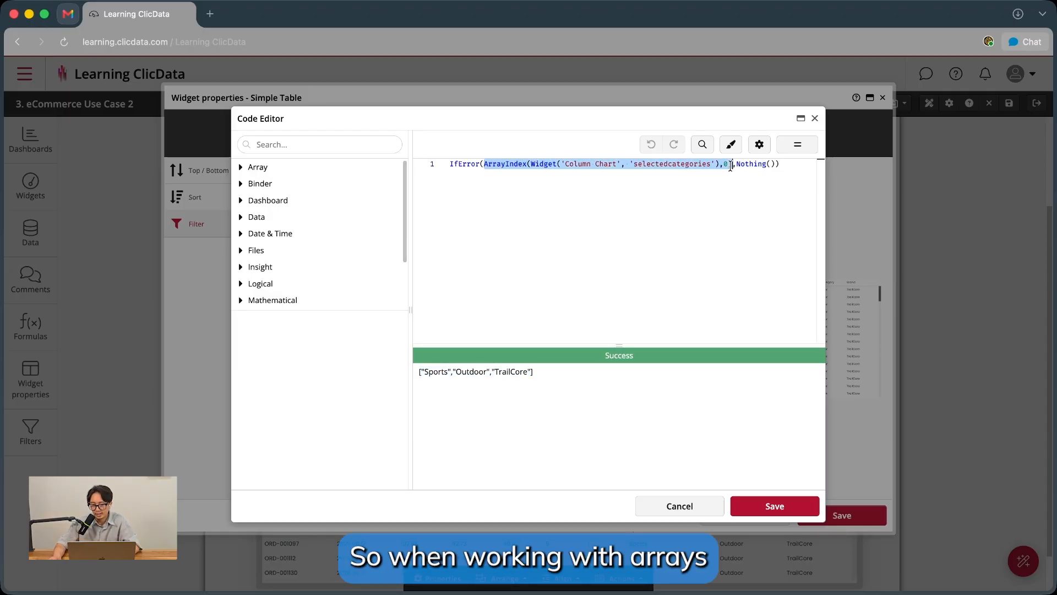
{"action": "left_click", "coordinate": [734, 233]}
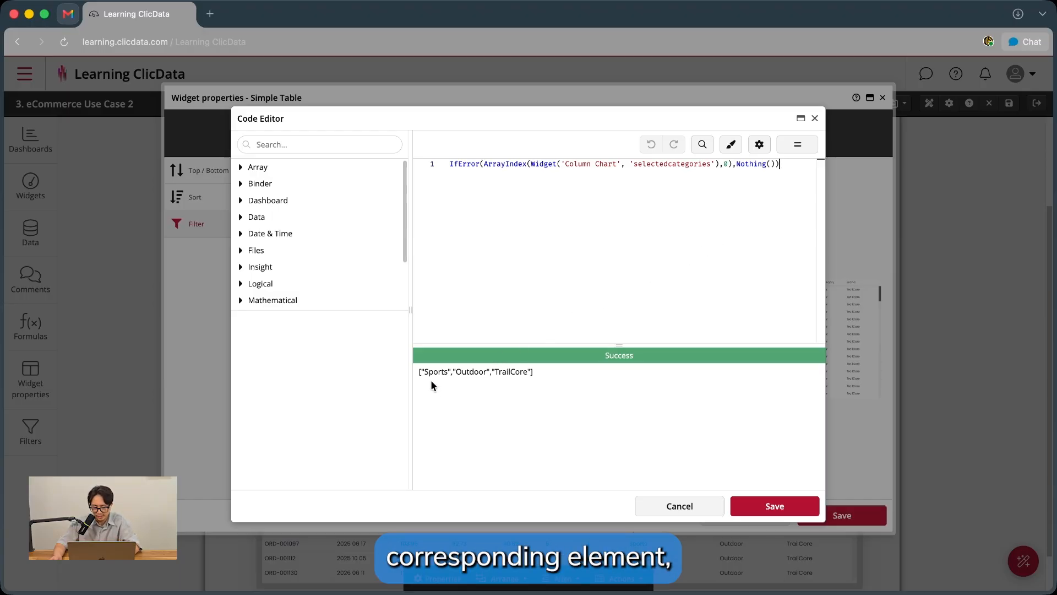
{"action": "left_click_drag", "start_coordinate": [484, 165], "coordinate": [531, 164]}
{"action": "left_click", "coordinate": [727, 192]}
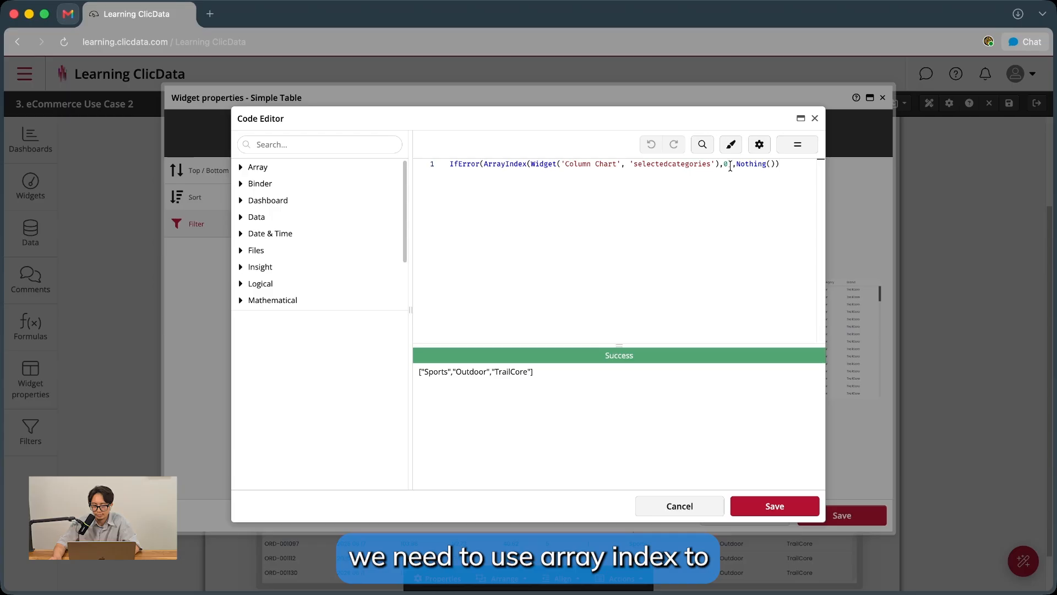
{"action": "left_click_drag", "start_coordinate": [424, 369], "coordinate": [450, 370]}
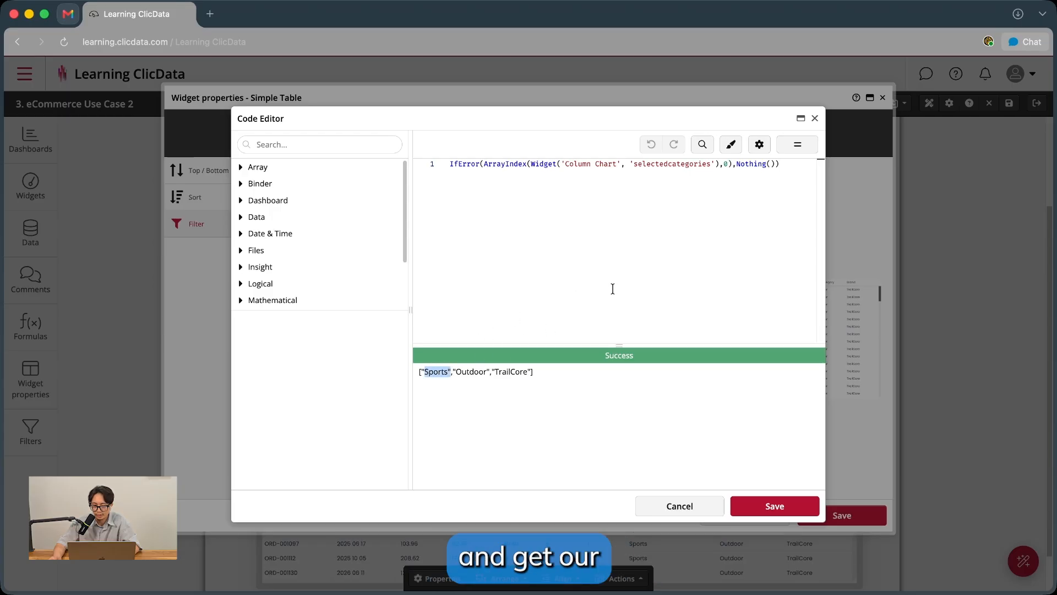
{"action": "double_click", "coordinate": [725, 164]}
{"action": "double_click", "coordinate": [726, 164]}
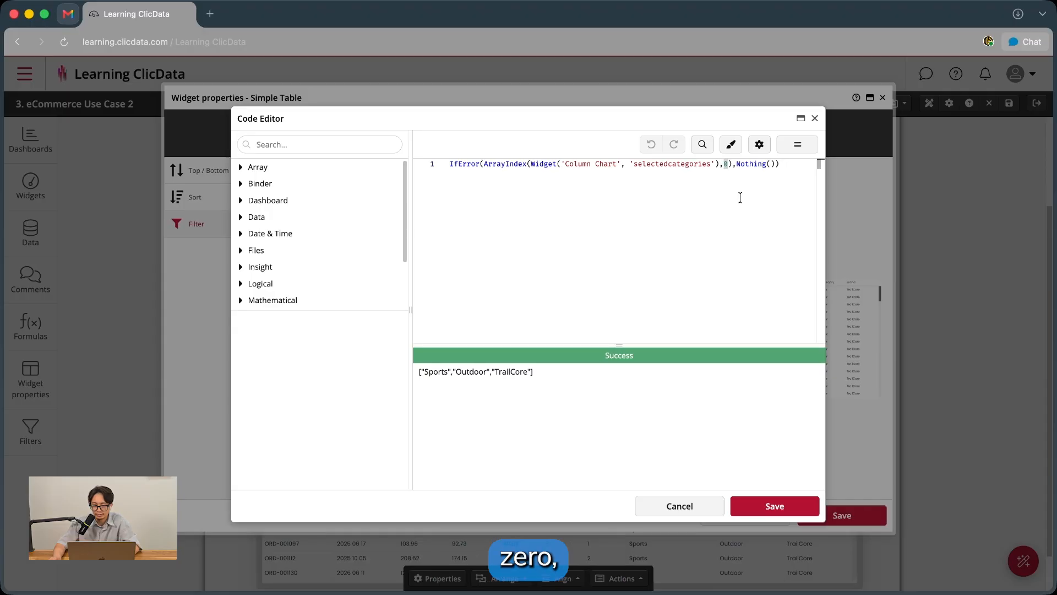
{"action": "left_click_drag", "start_coordinate": [653, 121], "coordinate": [825, 128]}
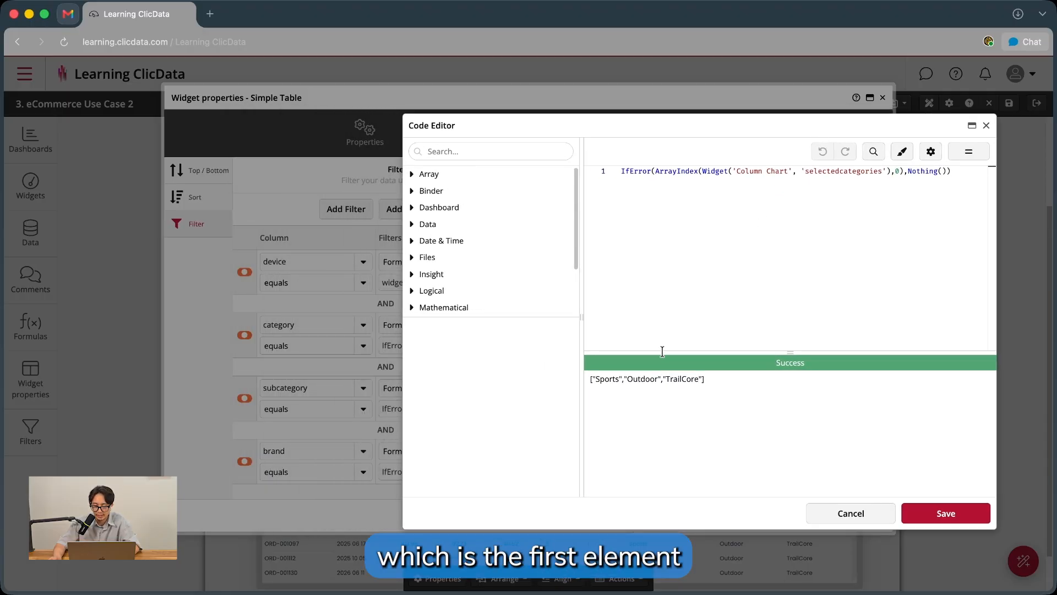
{"action": "left_click_drag", "start_coordinate": [596, 378], "coordinate": [604, 378]}
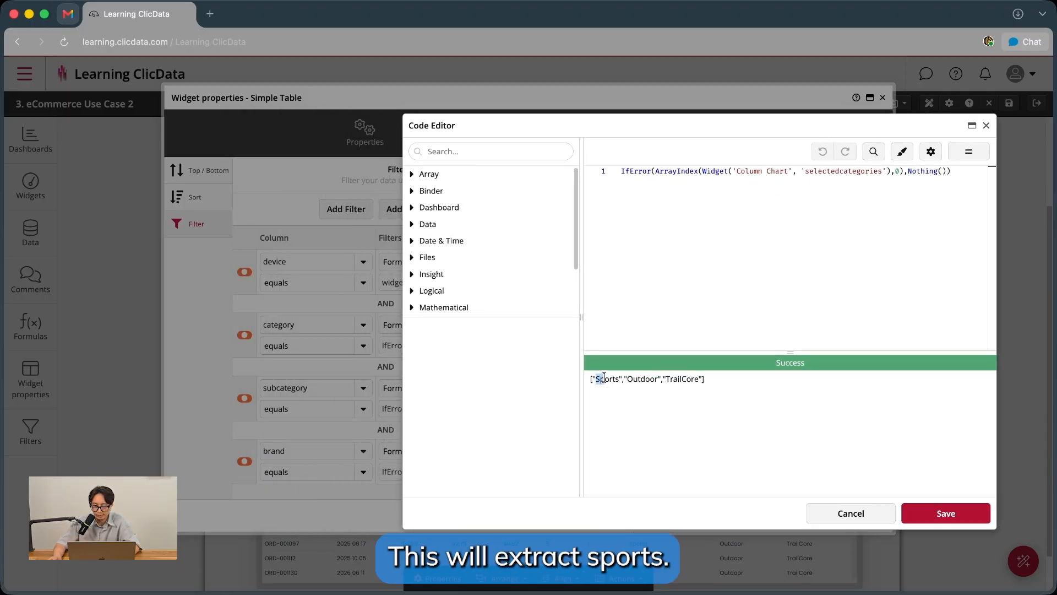
- Evaluate the ArrayIndex(Widget('Column Chart', 'selectedcategories'),0) part of the formula on its own
{"action": "left_click_drag", "start_coordinate": [659, 171], "coordinate": [903, 171]}
{"action": "left_click", "coordinate": [968, 152]}
{"action": "left_click", "coordinate": [902, 249]}
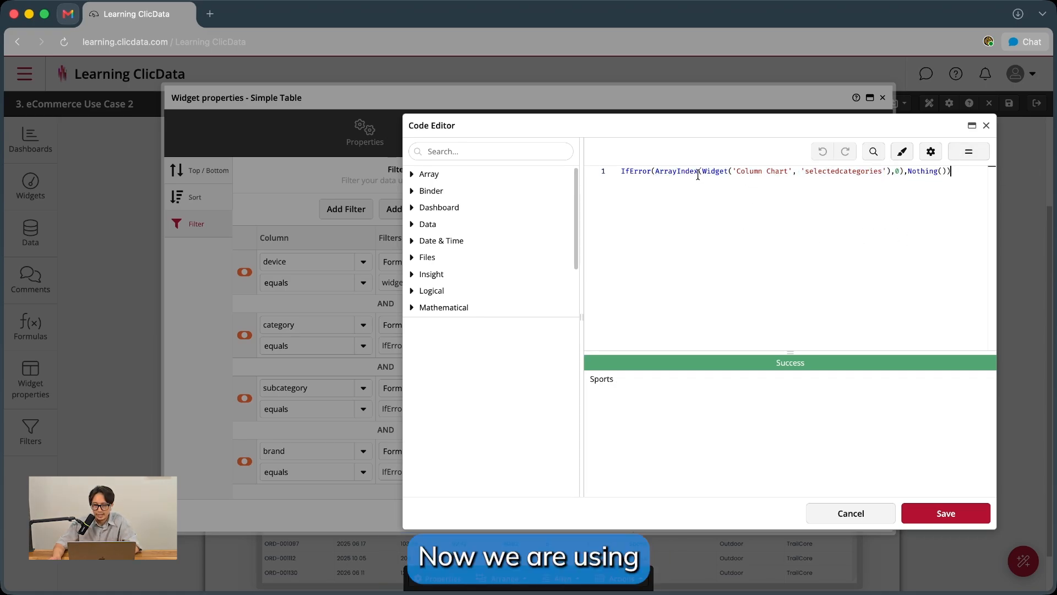
- Examine the IfError wrapper and its Nothing() fallback around the ArrayIndex expression
{"action": "left_click_drag", "start_coordinate": [623, 173], "coordinate": [654, 172]}
{"action": "left_click", "coordinate": [910, 181]}
{"action": "left_click_drag", "start_coordinate": [908, 172], "coordinate": [949, 172]}
{"action": "left_click", "coordinate": [913, 216]}
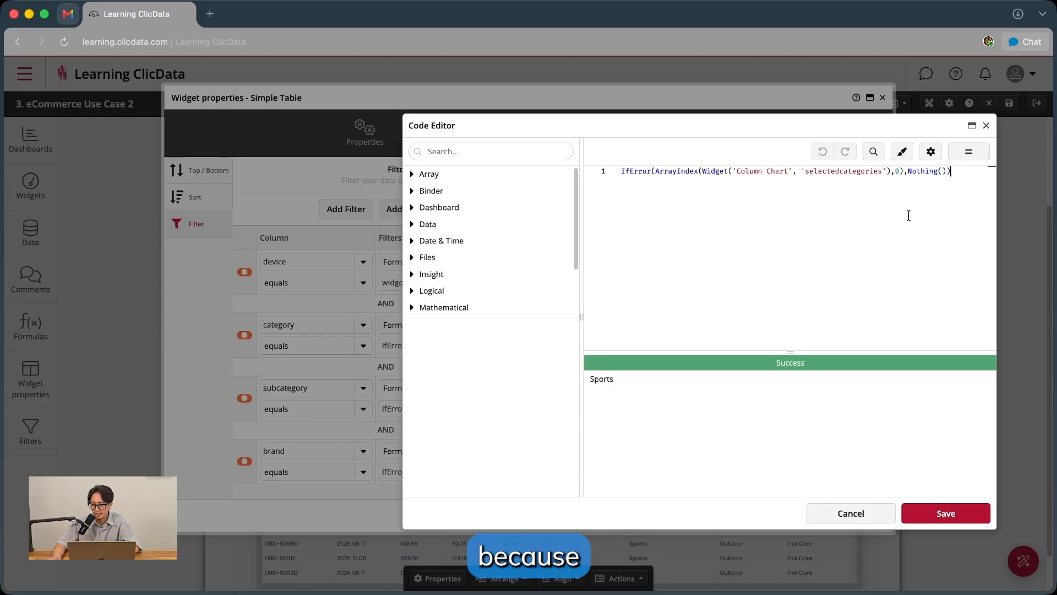
{"action": "double_click", "coordinate": [657, 172]}
{"action": "left_click_drag", "start_coordinate": [657, 172], "coordinate": [900, 168]}
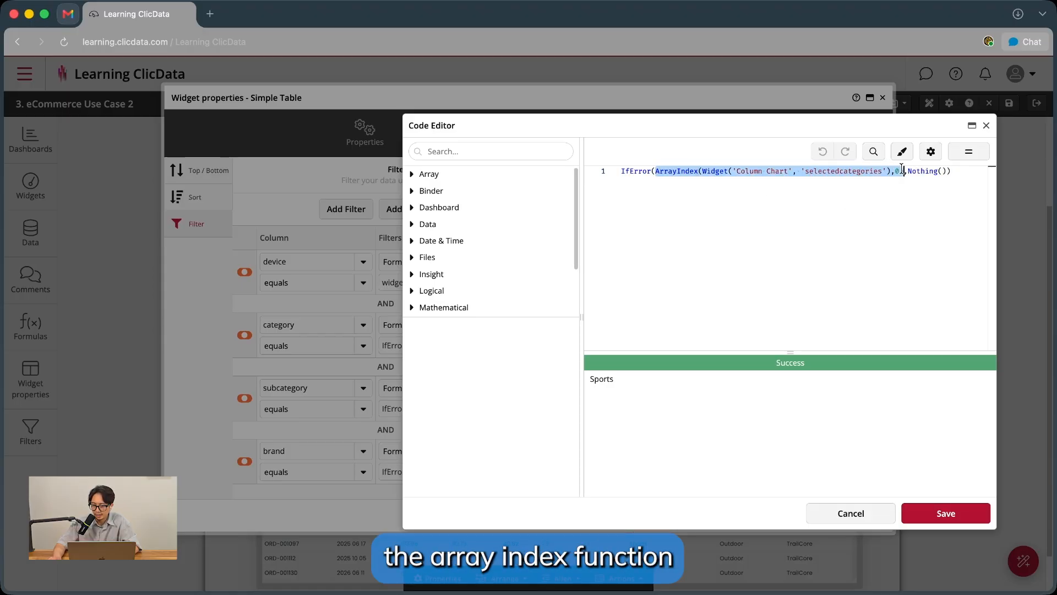
{"action": "left_click", "coordinate": [853, 210]}
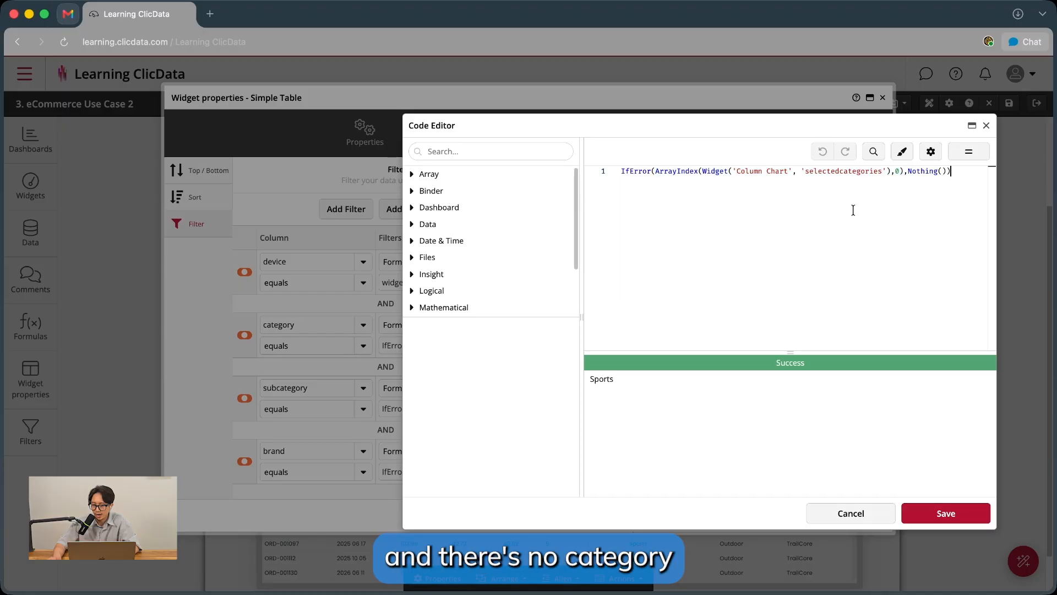
- Review the ArrayIndex expression, IfError description and Nothing() fallback for when no category is selected, leaving the code editor without saving
{"action": "left_click_drag", "start_coordinate": [891, 170], "coordinate": [808, 174]}
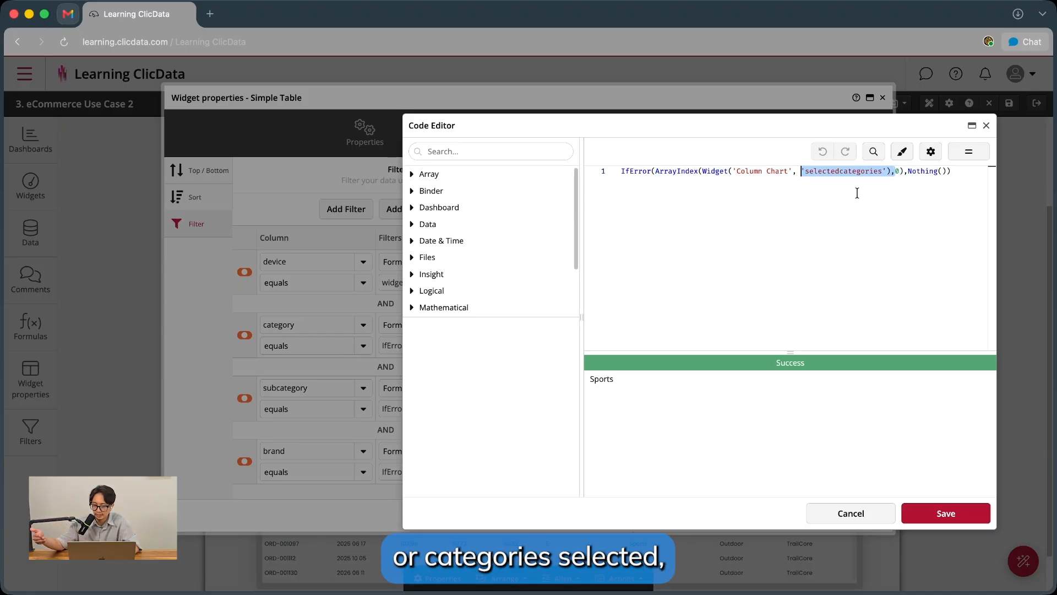
{"action": "left_click", "coordinate": [899, 194]}
{"action": "left_click_drag", "start_coordinate": [903, 171], "coordinate": [655, 172]}
{"action": "left_click", "coordinate": [739, 200]}
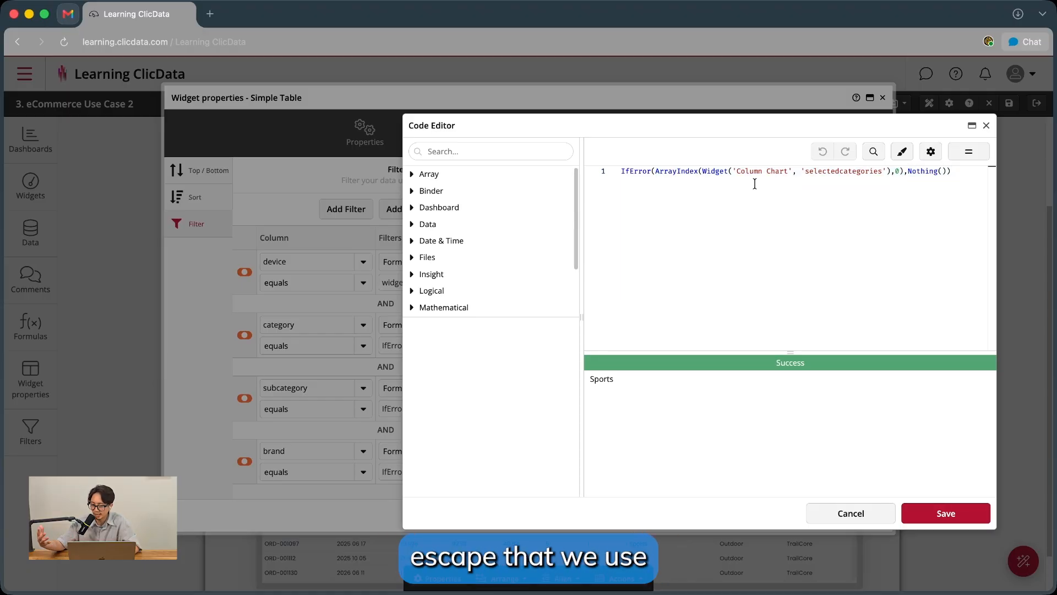
{"action": "mouse_move", "coordinate": [651, 174]}
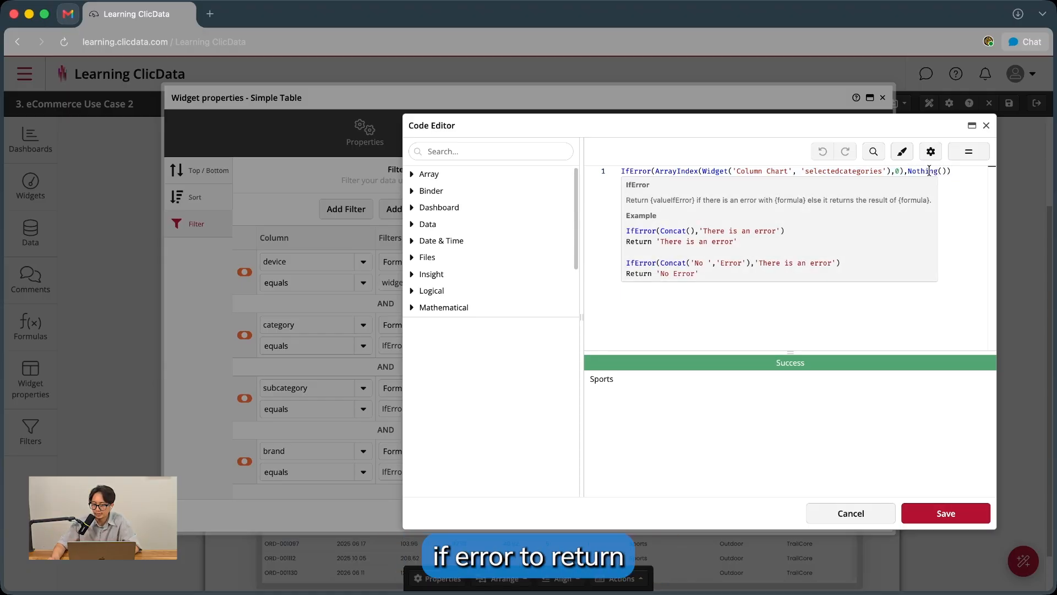
{"action": "mouse_move", "coordinate": [908, 171]}
{"action": "left_mouse_down"}
{"action": "mouse_move", "coordinate": [947, 172]}
{"action": "mouse_move", "coordinate": [908, 172]}
{"action": "left_mouse_up"}
{"action": "left_click", "coordinate": [960, 200]}
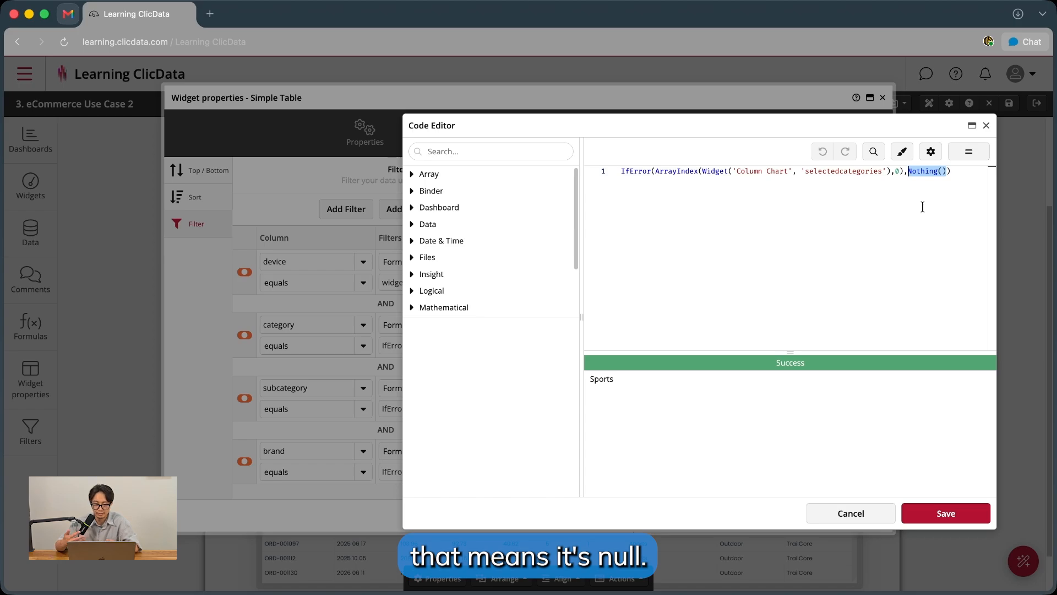
{"action": "left_click", "coordinate": [858, 519]}
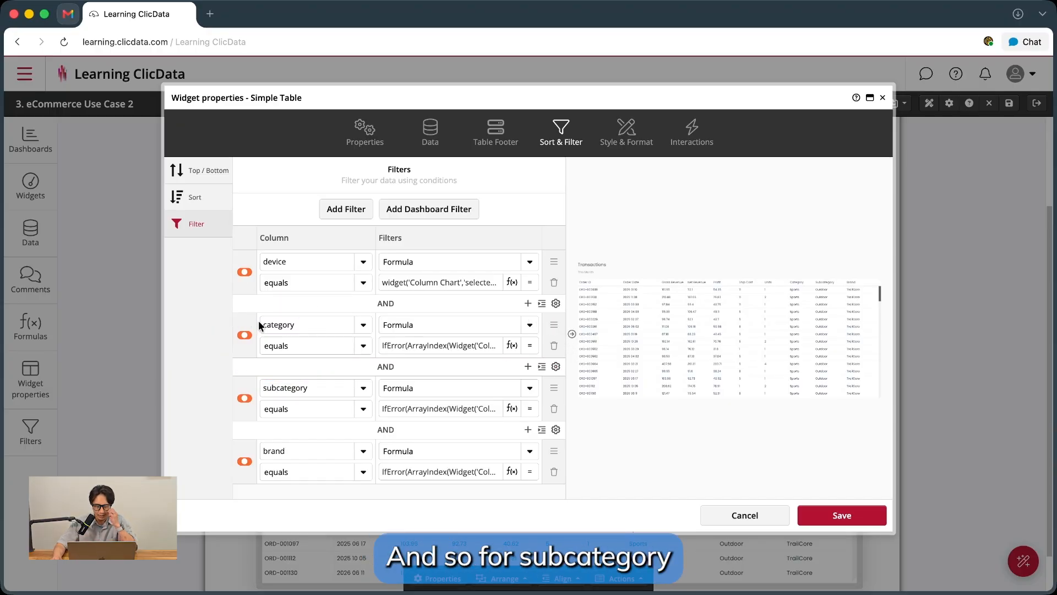
- Evaluate the subcategory filter formula with index 1 and the brand filter formula with index 2, leaving both without saving
{"action": "left_click", "coordinate": [511, 407]}
{"action": "left_click", "coordinate": [798, 150]}
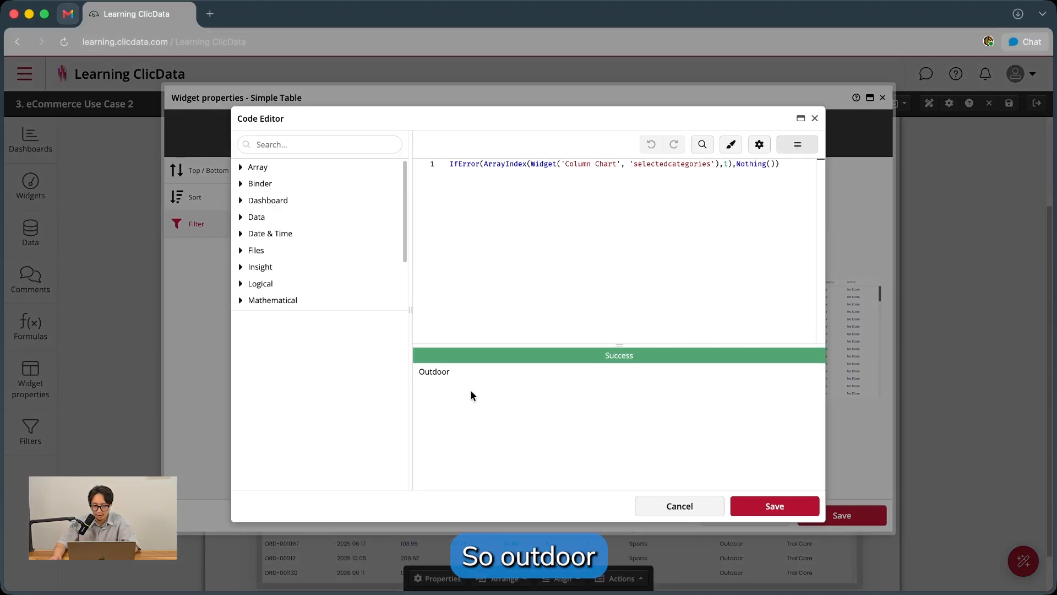
{"action": "left_click", "coordinate": [657, 507]}
{"action": "left_click", "coordinate": [519, 474]}
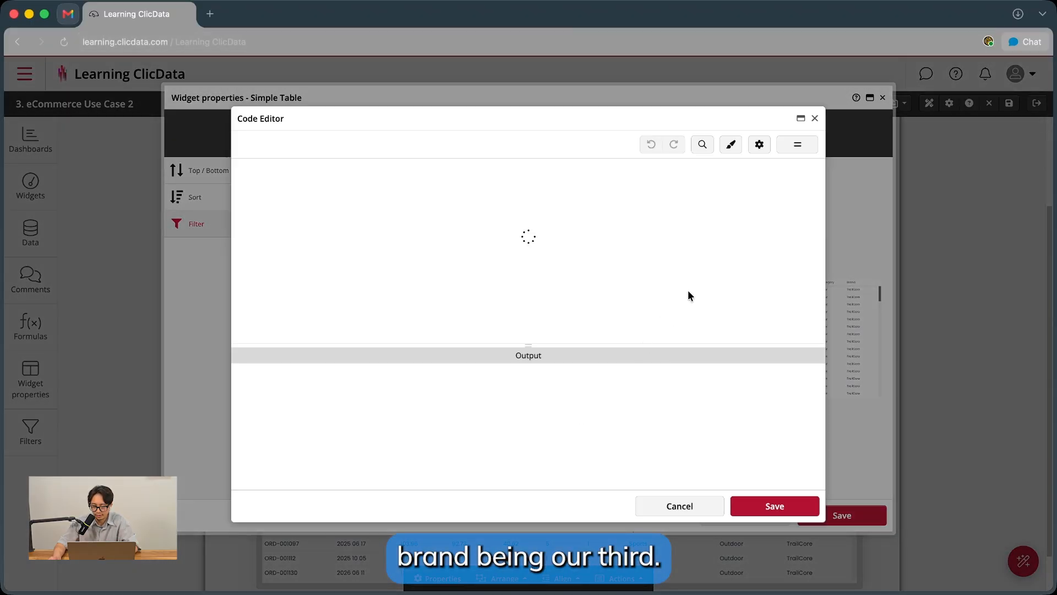
{"action": "left_click", "coordinate": [803, 152]}
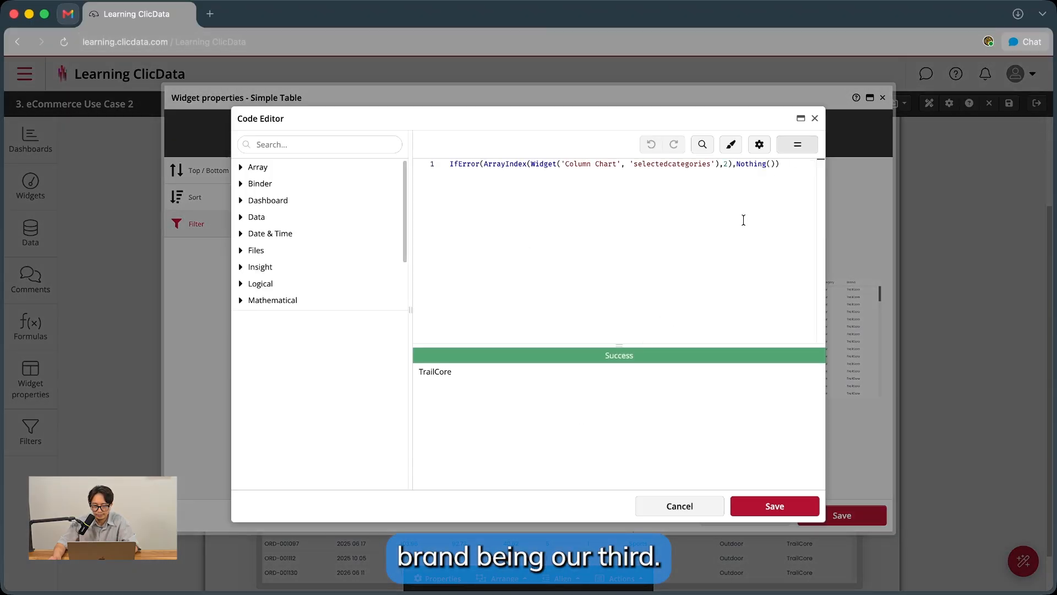
{"action": "left_click", "coordinate": [677, 504]}
- Review the device filter's widget('Column Chart','selectedseries') formula and save it together with the table's properties
{"action": "left_click", "coordinate": [512, 283]}
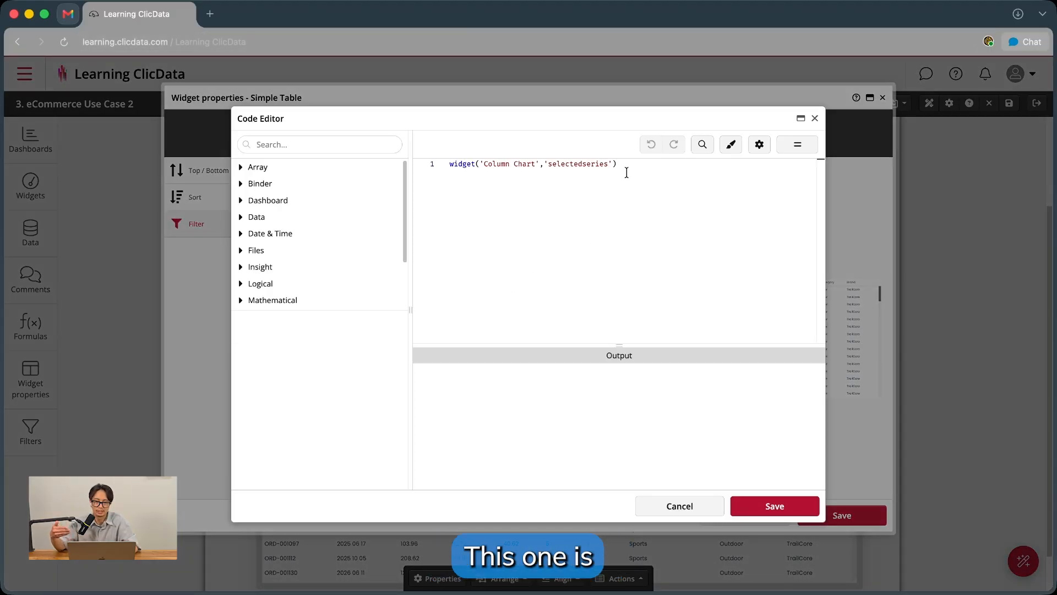
{"action": "left_click_drag", "start_coordinate": [626, 167], "coordinate": [439, 172]}
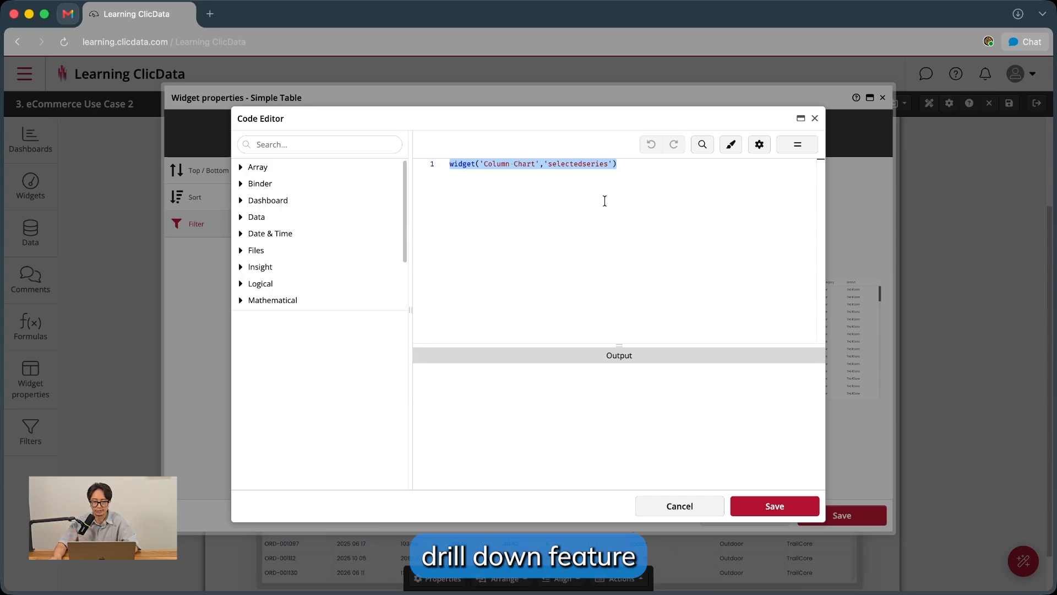
{"action": "left_click", "coordinate": [646, 220]}
{"action": "left_click", "coordinate": [774, 506]}
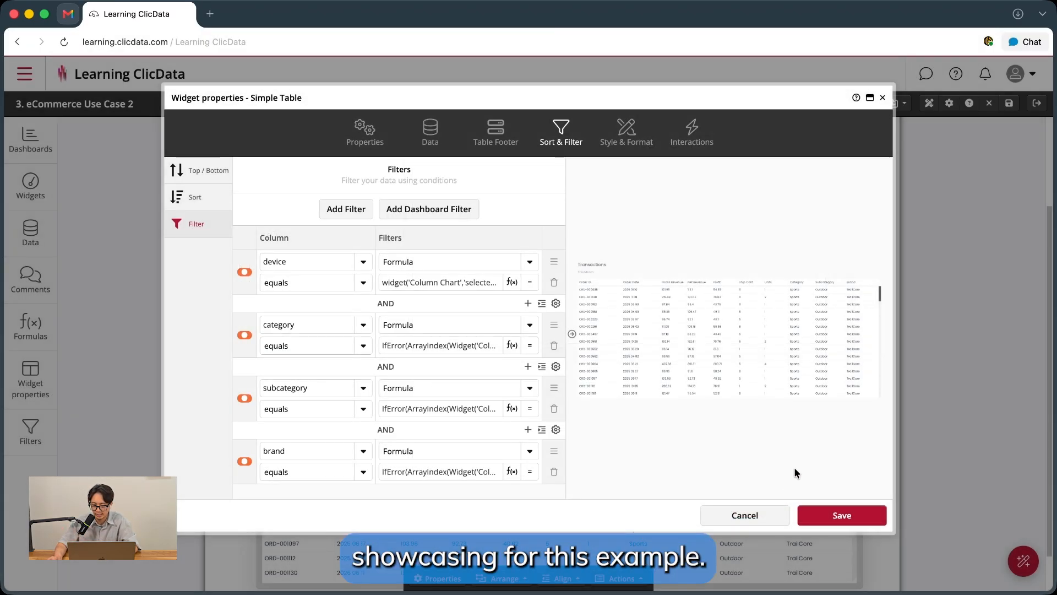
{"action": "left_click", "coordinate": [847, 521]}
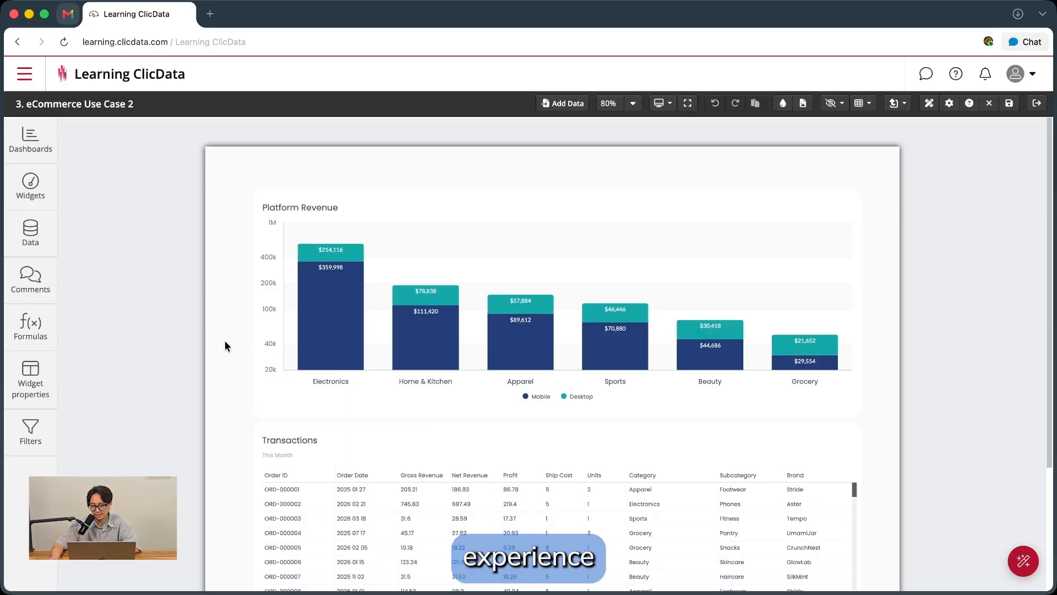
- Compare the Mobile and Desktop drill-downs of Electronics in the Platform Revenue chart, returning to the top level in between
{"action": "left_click", "coordinate": [334, 338]}
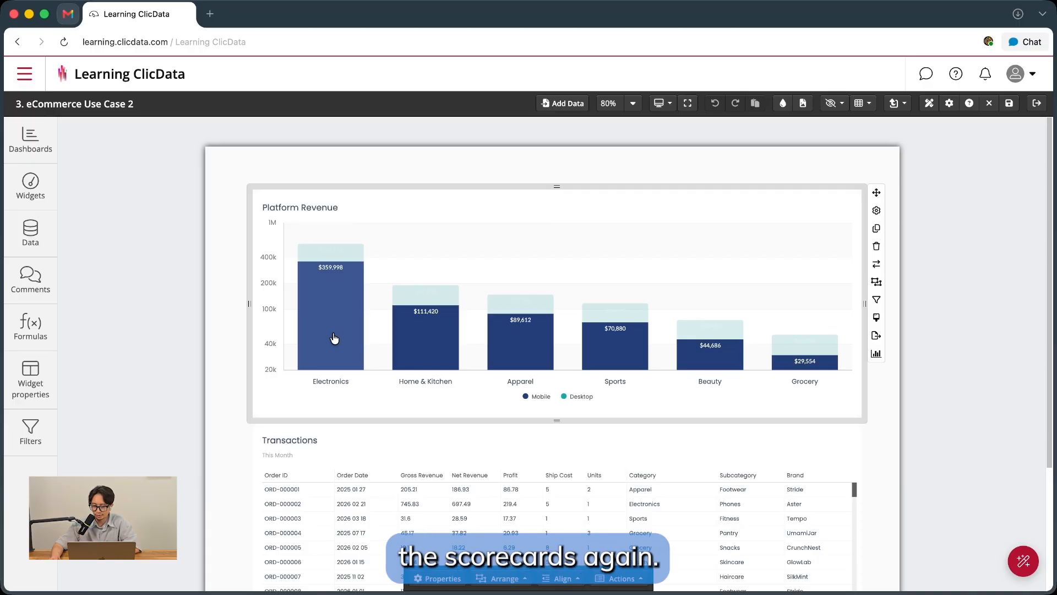
{"action": "left_click", "coordinate": [334, 338]}
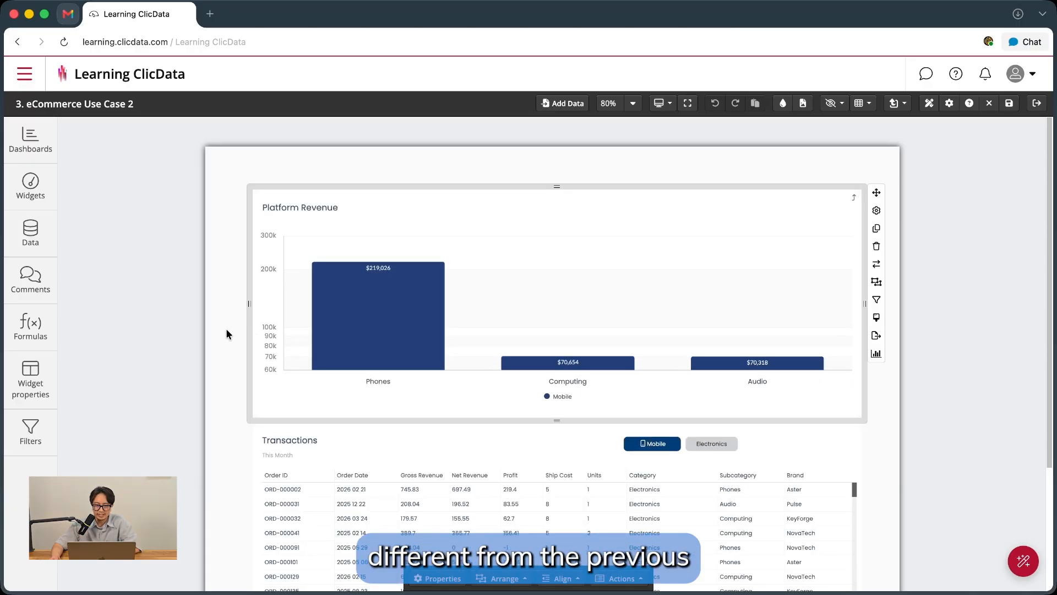
{"action": "left_click", "coordinate": [652, 445]}
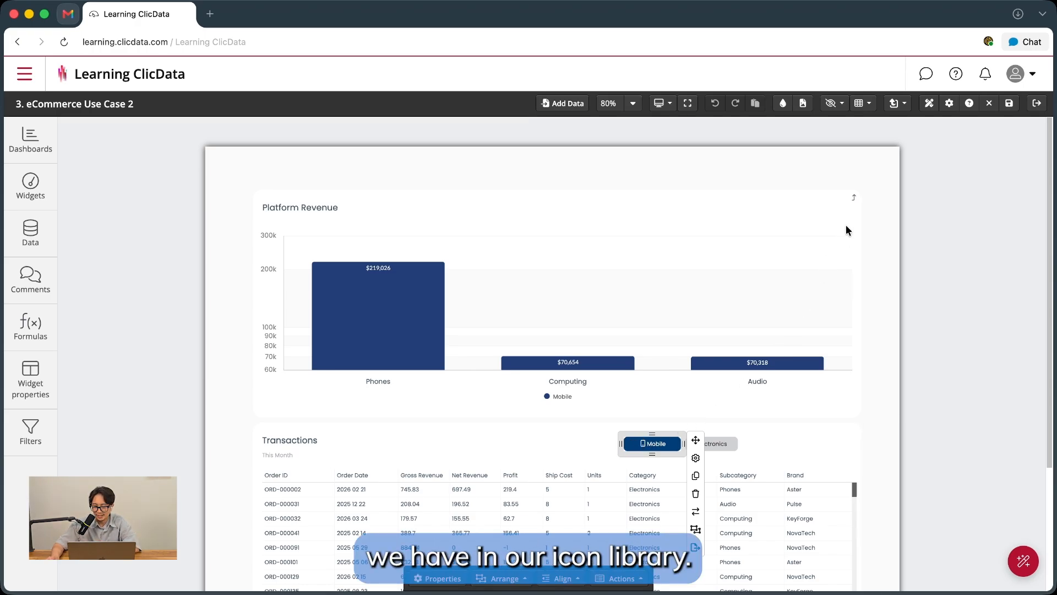
{"action": "left_click", "coordinate": [852, 200]}
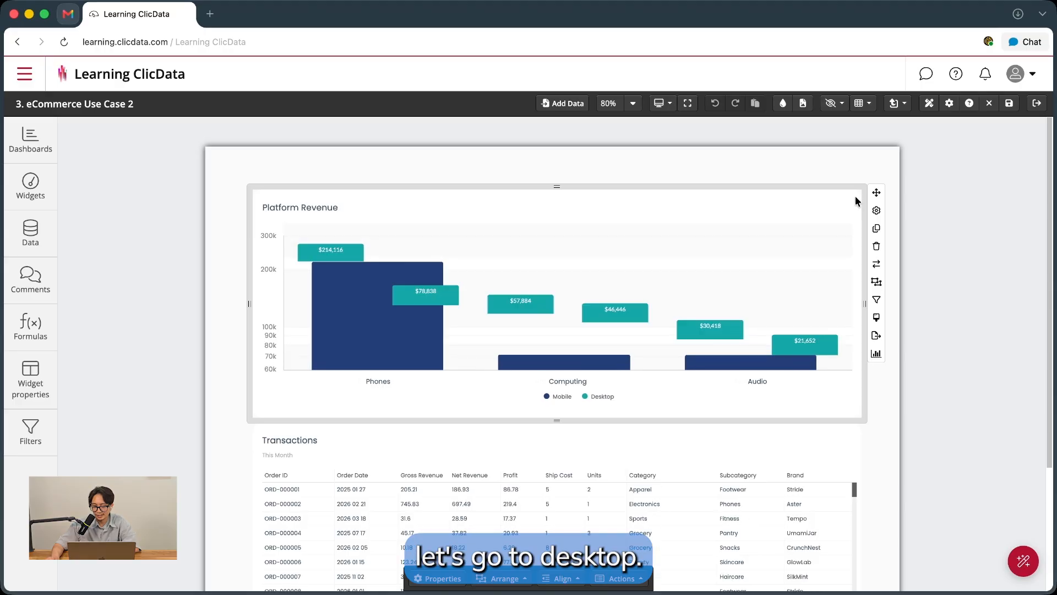
{"action": "left_click", "coordinate": [361, 254]}
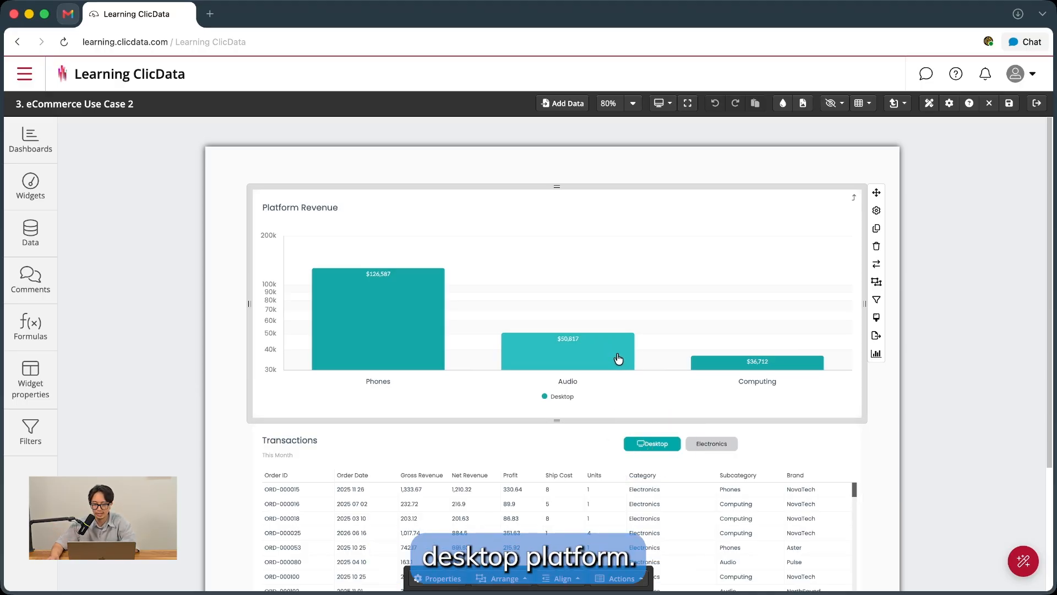
- Examine the selectedseries formulas used for the Value and Icon Value of the Desktop scorecard's indicator cell
{"action": "left_click", "coordinate": [655, 443]}
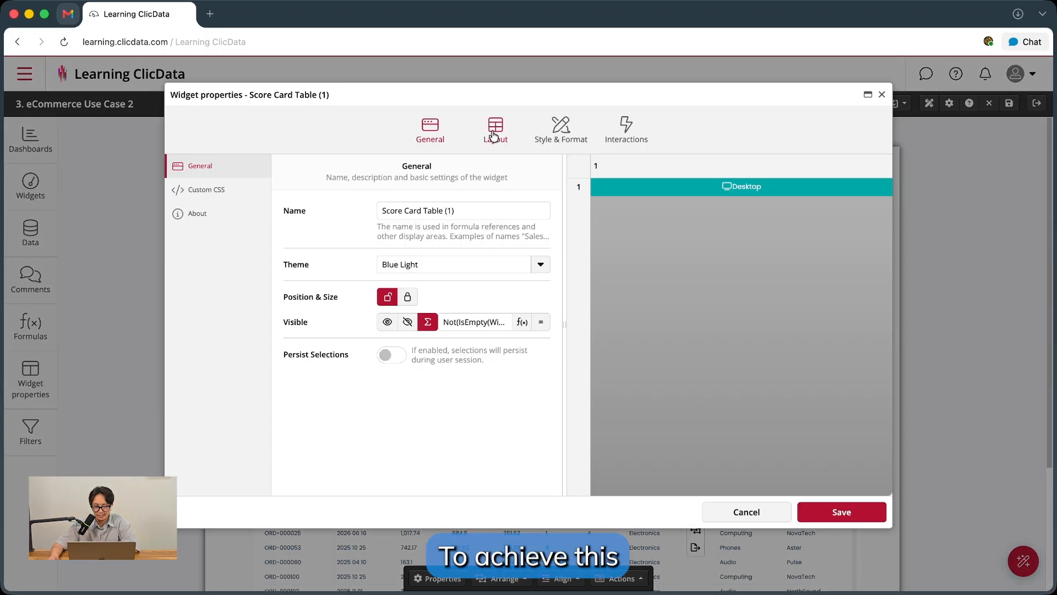
{"action": "left_click", "coordinate": [495, 130]}
{"action": "left_click", "coordinate": [630, 193]}
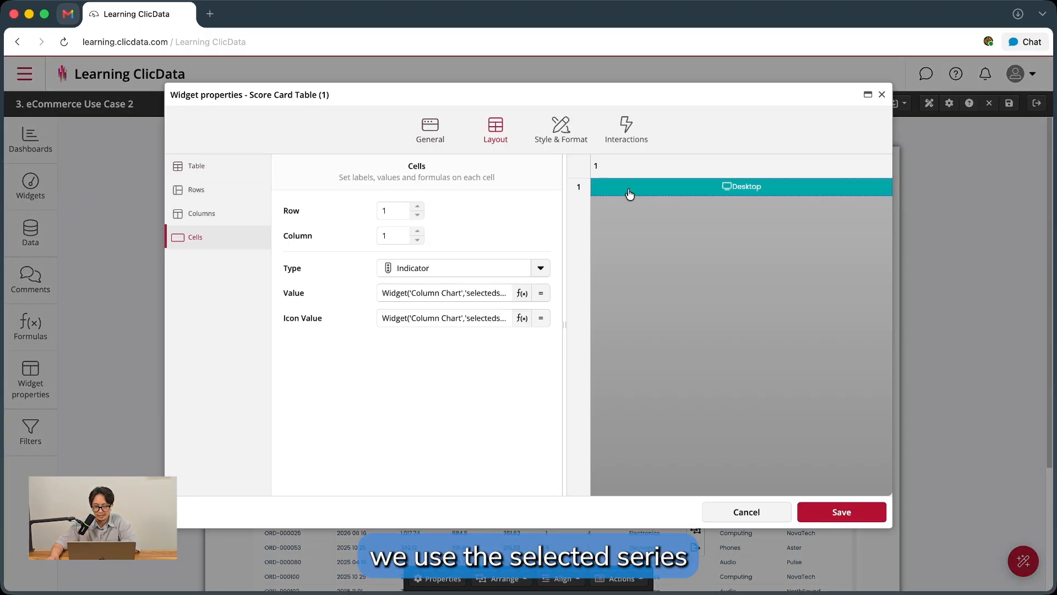
{"action": "left_click_drag", "start_coordinate": [382, 292], "coordinate": [515, 295]}
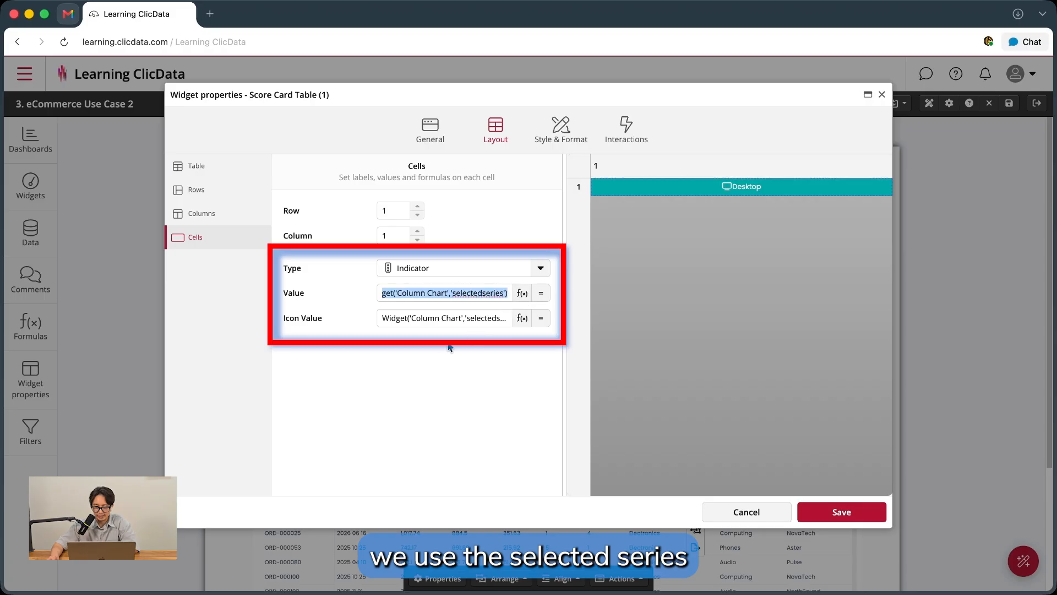
{"action": "left_click_drag", "start_coordinate": [386, 318], "coordinate": [553, 325]}
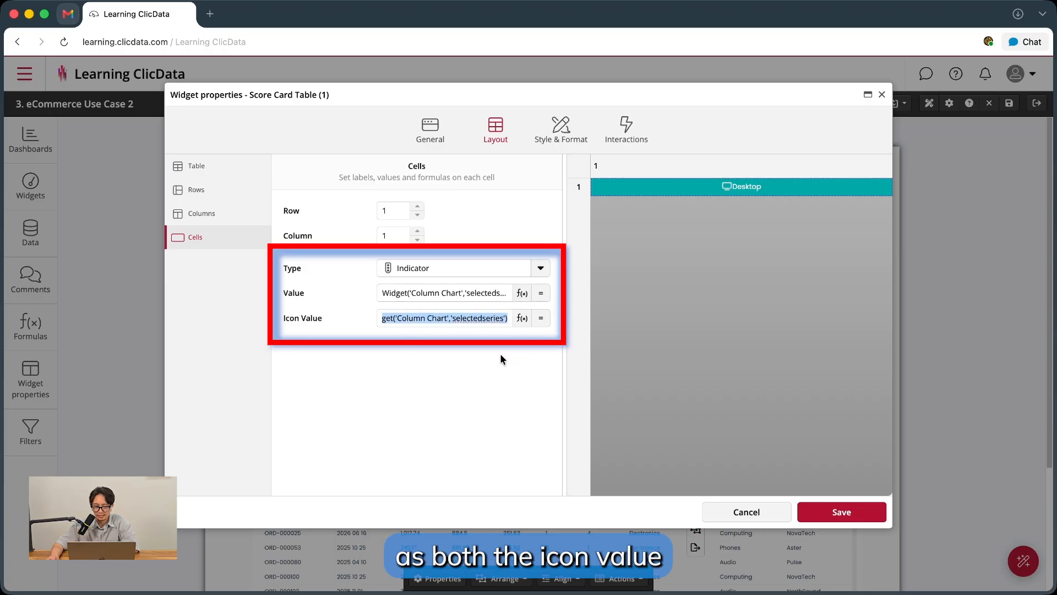
{"action": "left_click_drag", "start_coordinate": [379, 293], "coordinate": [582, 321]}
{"action": "left_click", "coordinate": [544, 331]}
- Examine the scorecard's conditional style for Mobile, including its value, background color and icon, and leave it without saving
{"action": "left_click", "coordinate": [561, 126]}
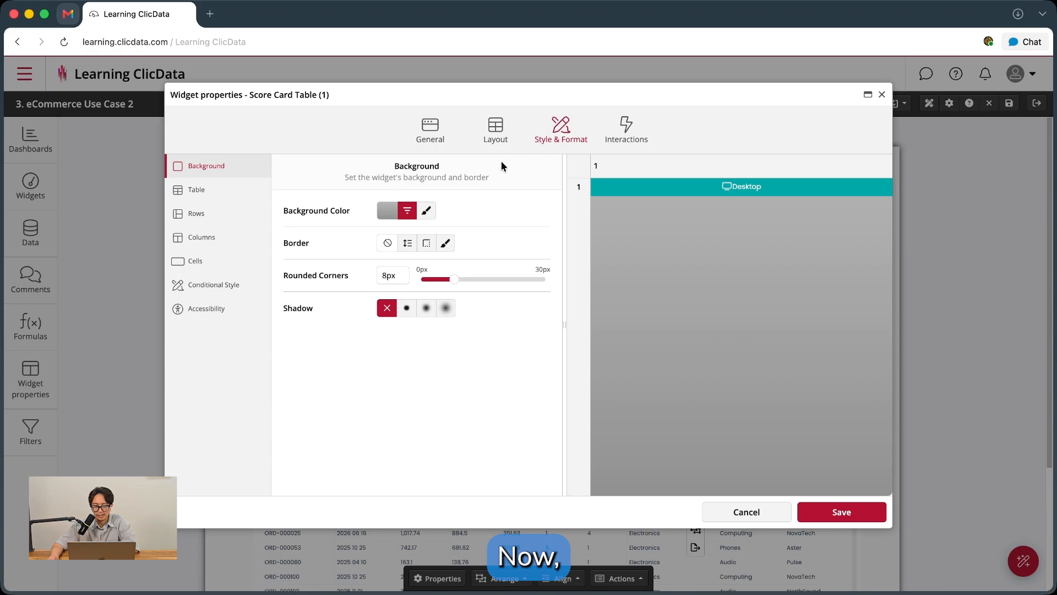
{"action": "left_click", "coordinate": [215, 289]}
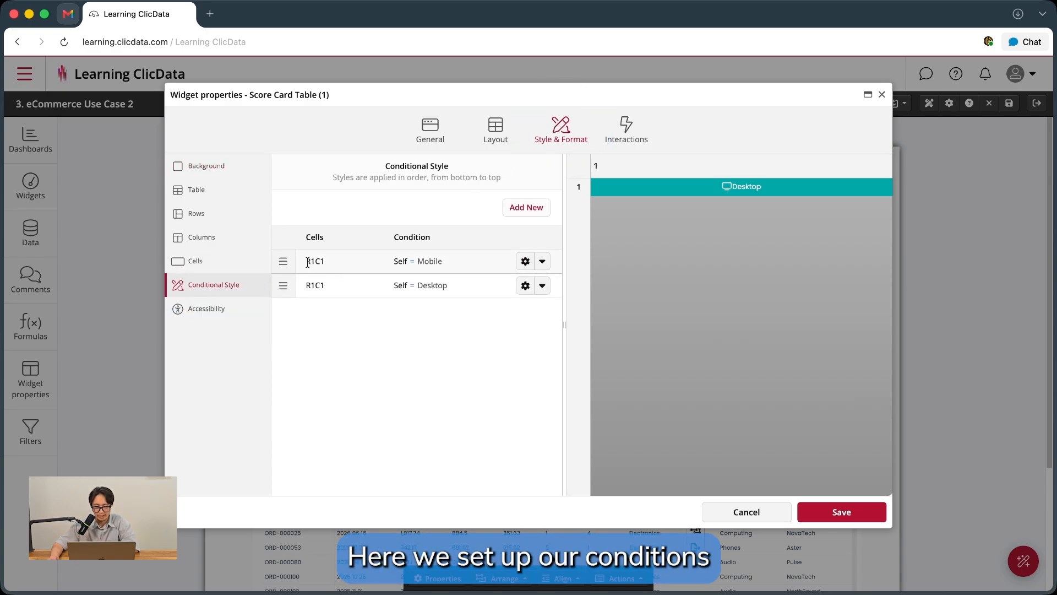
{"action": "left_click", "coordinate": [526, 262]}
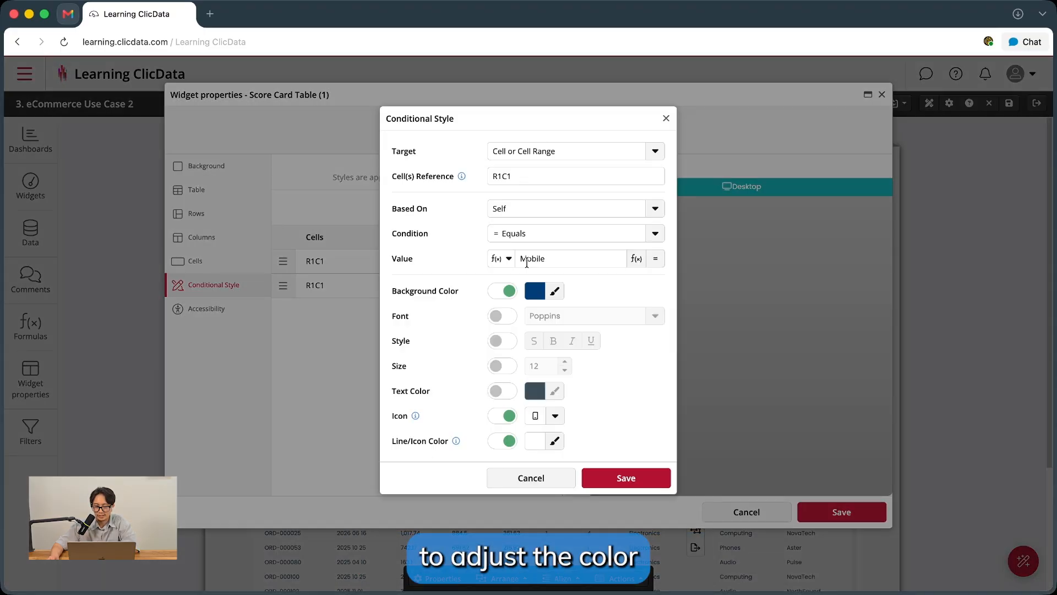
{"action": "left_click_drag", "start_coordinate": [558, 258], "coordinate": [507, 258]}
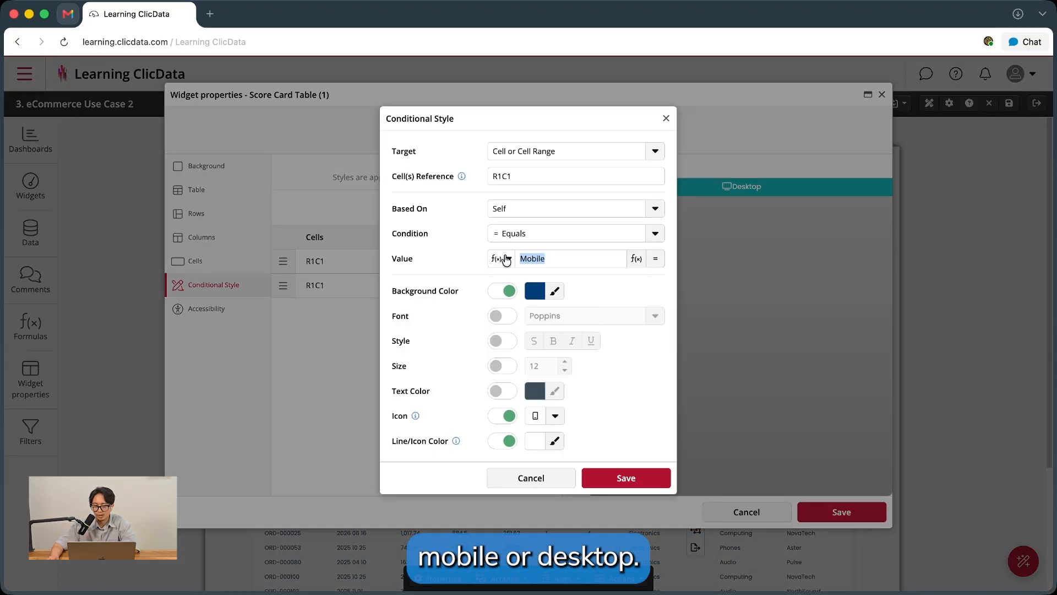
{"action": "left_click", "coordinate": [419, 275]}
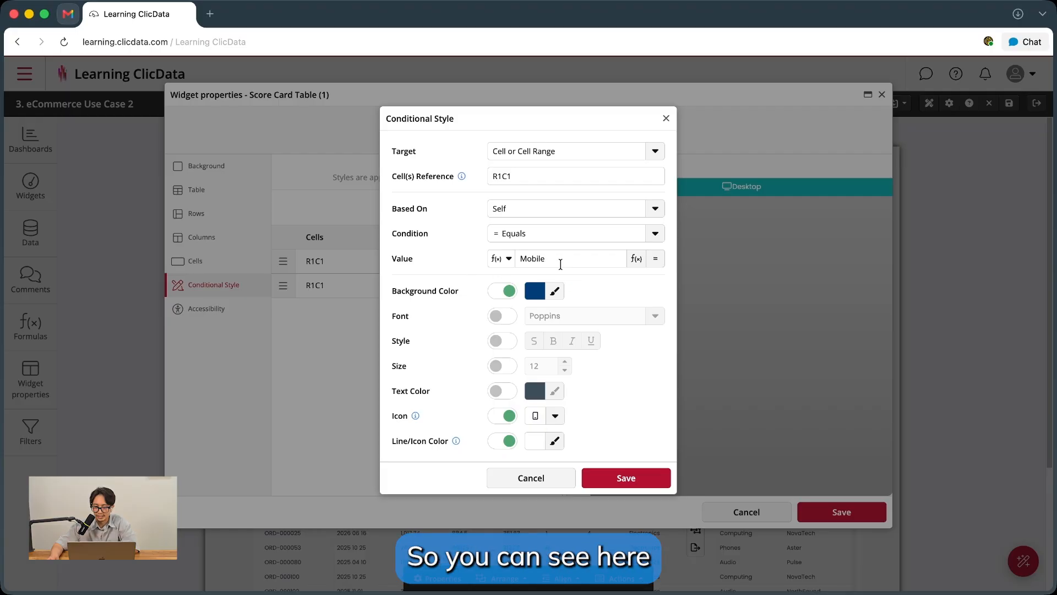
{"action": "double_click", "coordinate": [537, 258]}
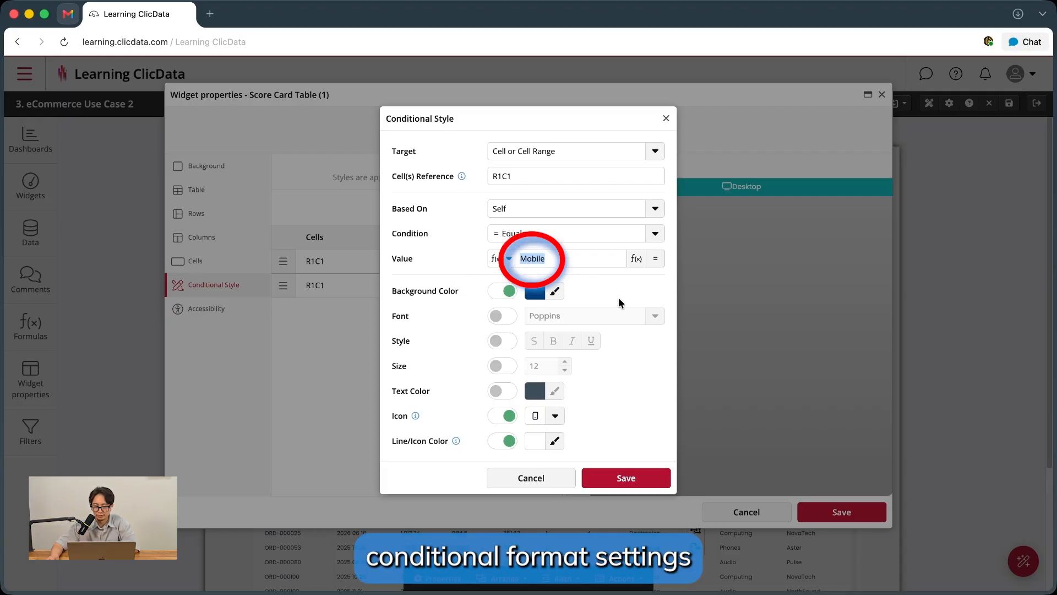
{"action": "left_click", "coordinate": [555, 292]}
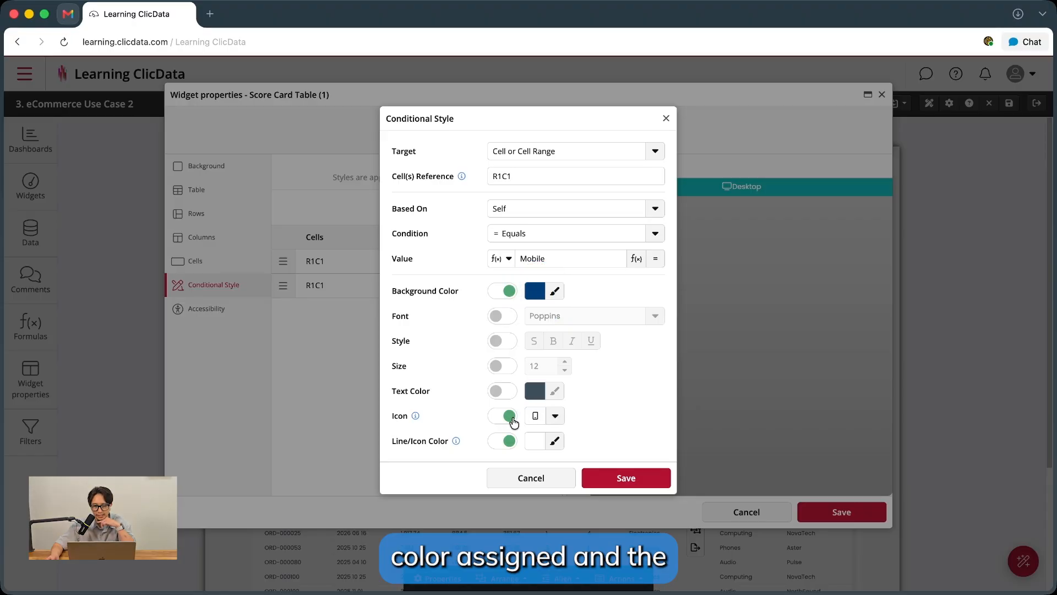
{"action": "left_click", "coordinate": [539, 416]}
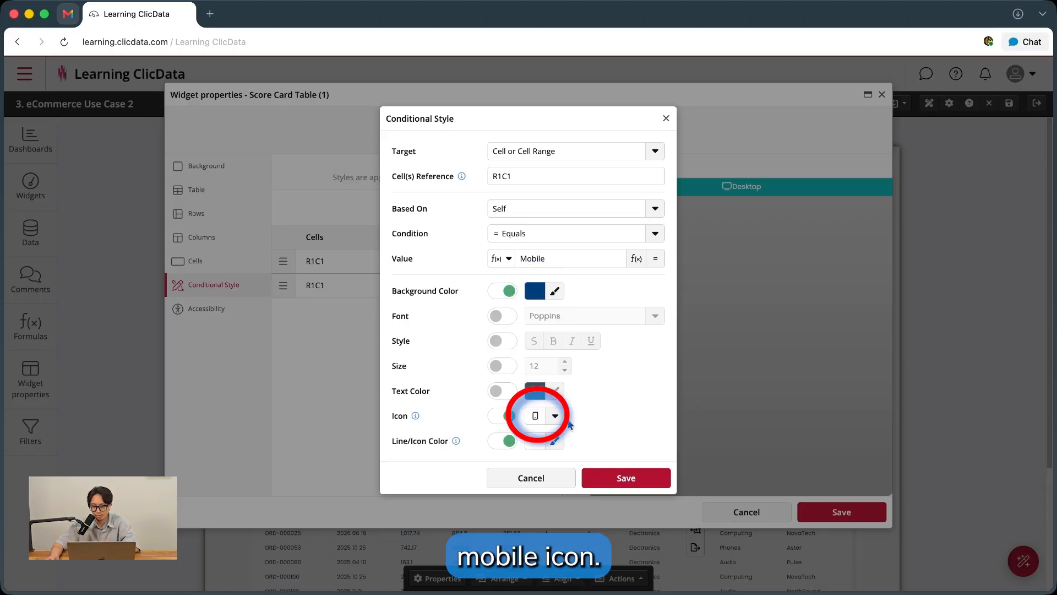
{"action": "left_click", "coordinate": [546, 479]}
- Examine the scorecard's conditional style for Desktop and close the widget properties without saving
{"action": "left_click", "coordinate": [526, 286]}
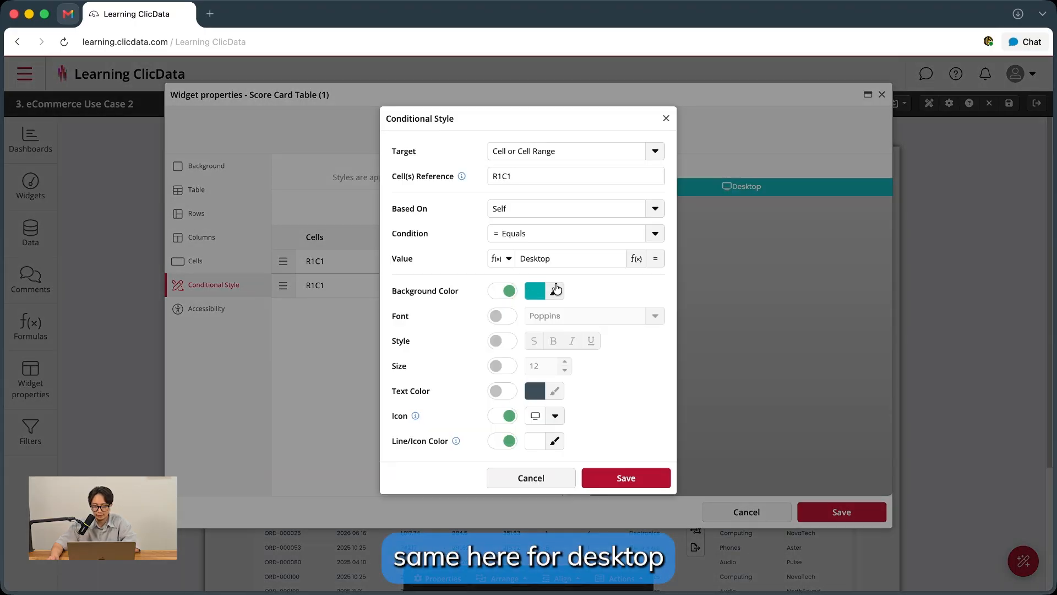
{"action": "left_click_drag", "start_coordinate": [537, 264], "coordinate": [511, 267]}
{"action": "left_click", "coordinate": [590, 293]}
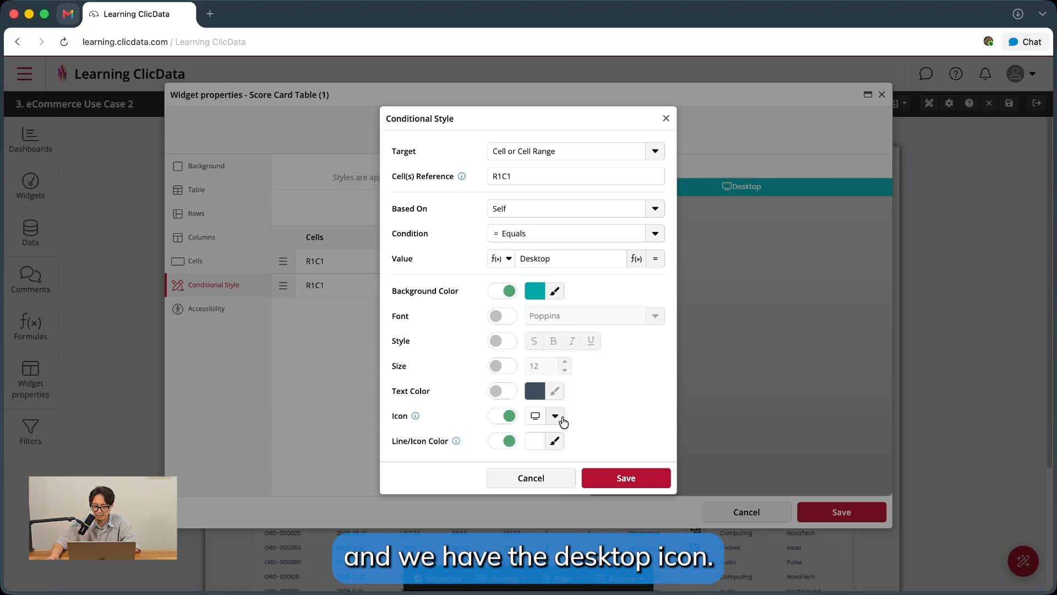
{"action": "left_click", "coordinate": [539, 479]}
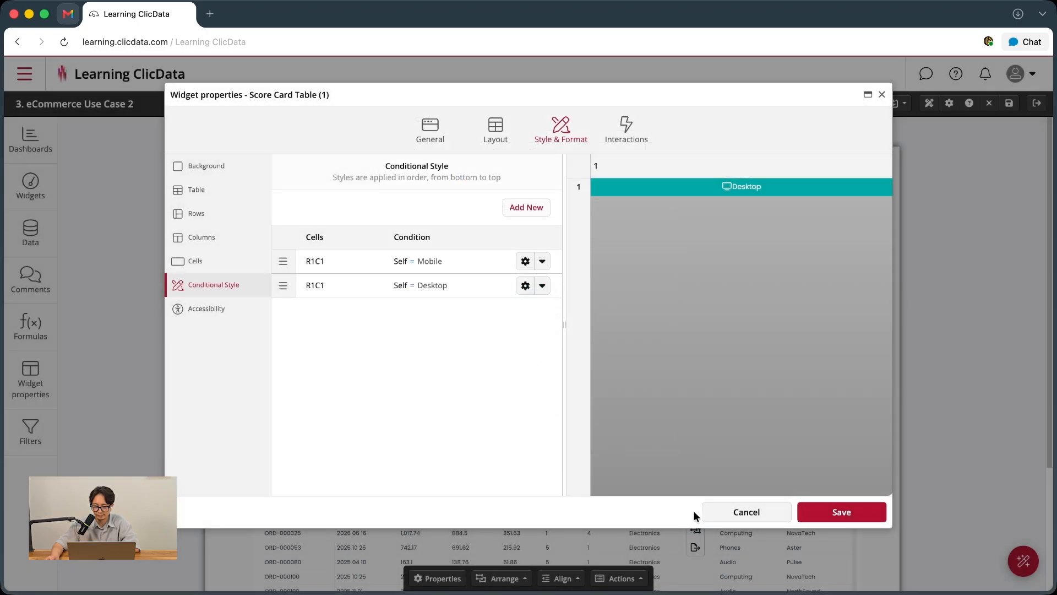
{"action": "left_click", "coordinate": [749, 512]}
- Drill down the Desktop Electronics chart into Audio and select the NorthSound brand
{"action": "left_click", "coordinate": [583, 363]}
{"action": "left_click", "coordinate": [698, 361]}
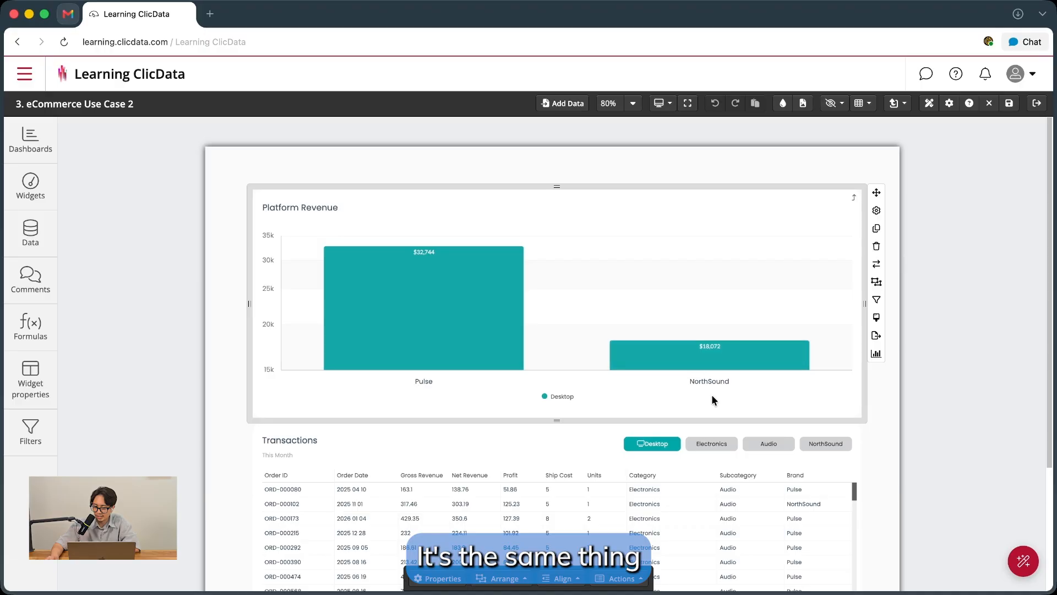
- Examine the selectedcategories formula in the Electronics scorecard's cell and close the widget properties without saving
{"action": "left_click", "coordinate": [710, 445]}
{"action": "scroll", "coordinate": [623, 477], "scroll_direction": "down", "scroll_amount": 3}
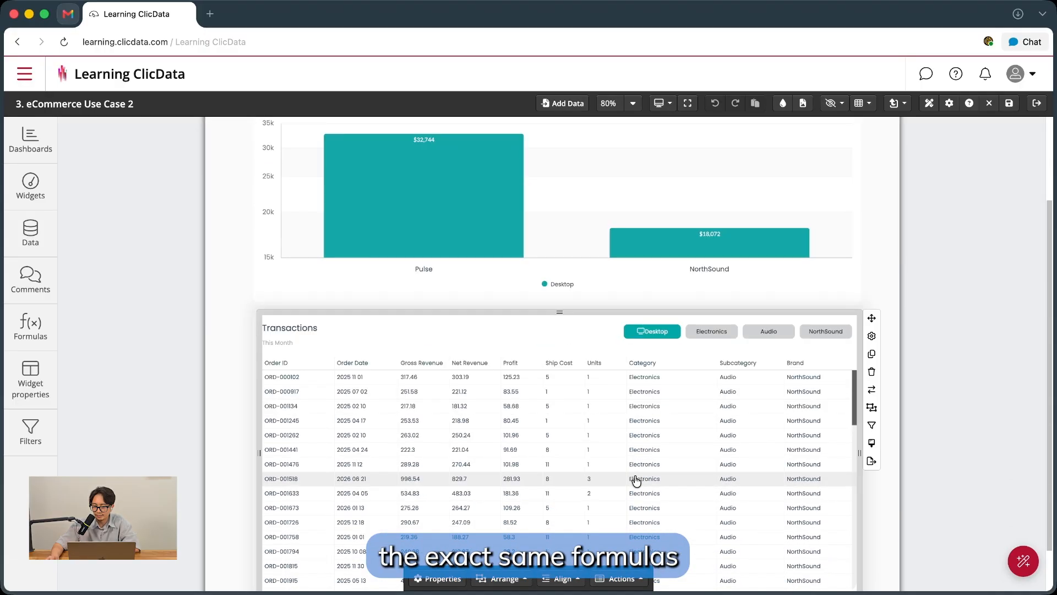
{"action": "left_click", "coordinate": [729, 337]}
{"action": "left_click", "coordinate": [752, 346]}
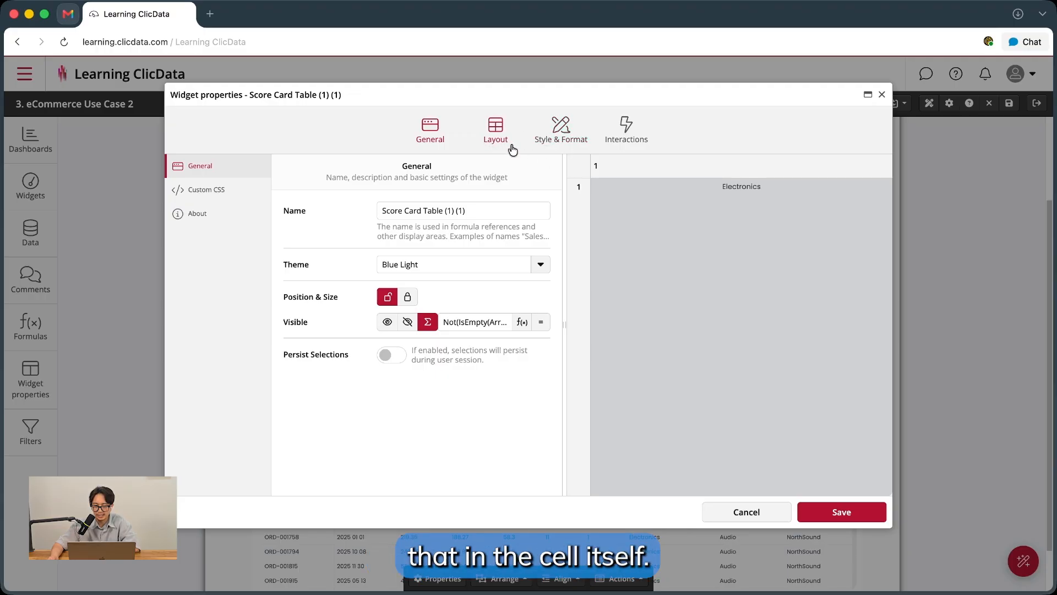
{"action": "left_click", "coordinate": [510, 142]}
{"action": "double_click", "coordinate": [690, 194]}
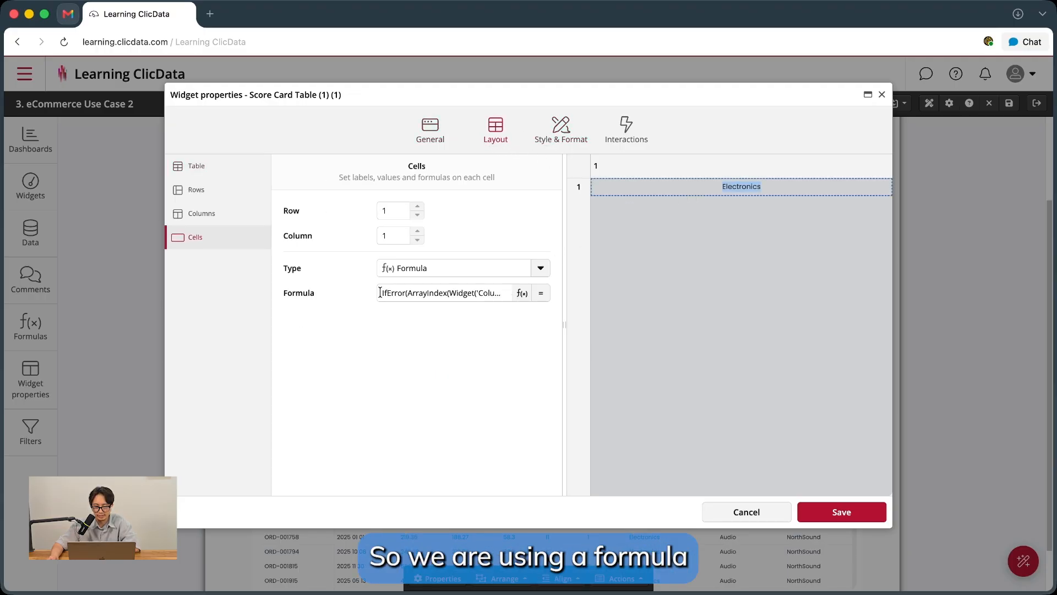
{"action": "left_click", "coordinate": [522, 293]}
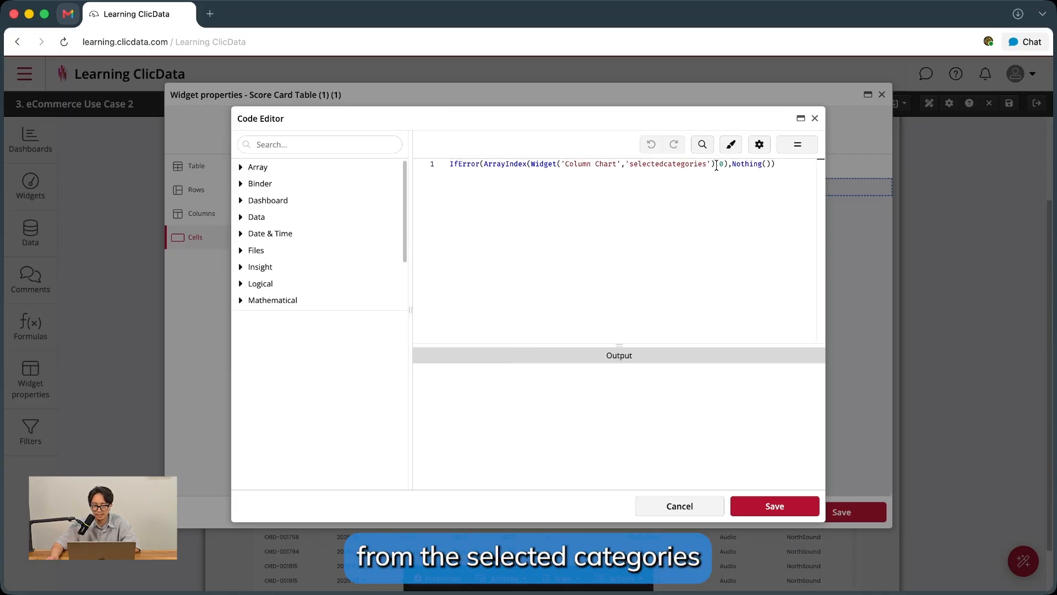
{"action": "left_click", "coordinate": [665, 505]}
{"action": "left_click", "coordinate": [604, 450]}
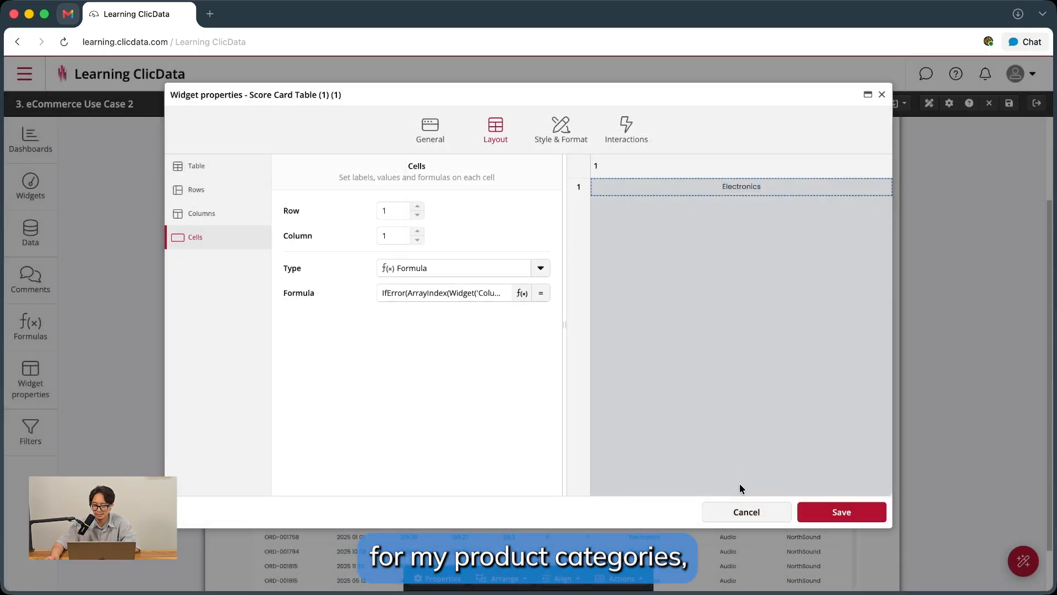
{"action": "left_click", "coordinate": [746, 512]}
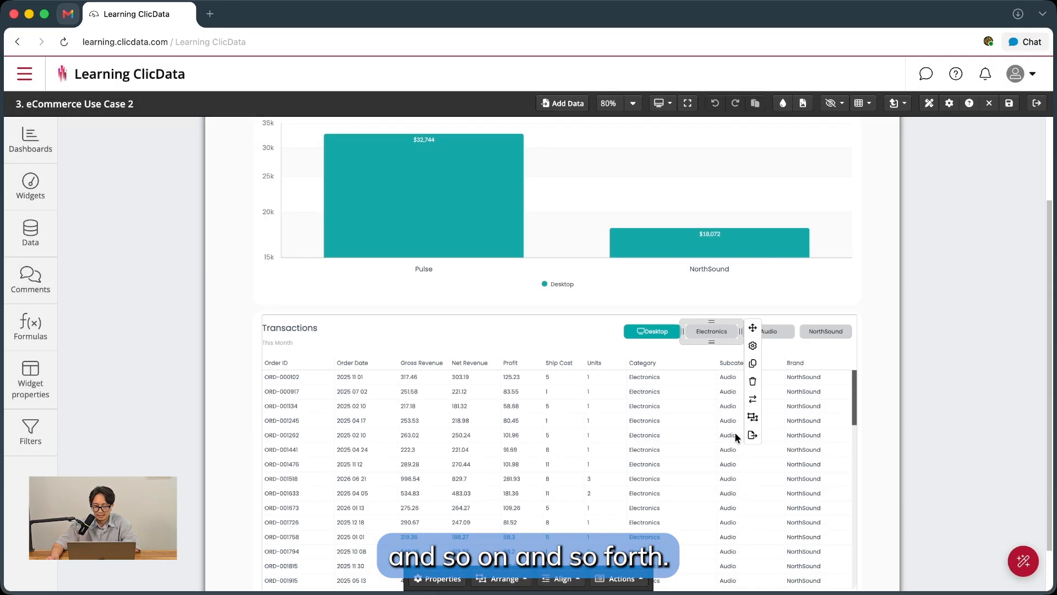
{"action": "left_click", "coordinate": [842, 338]}
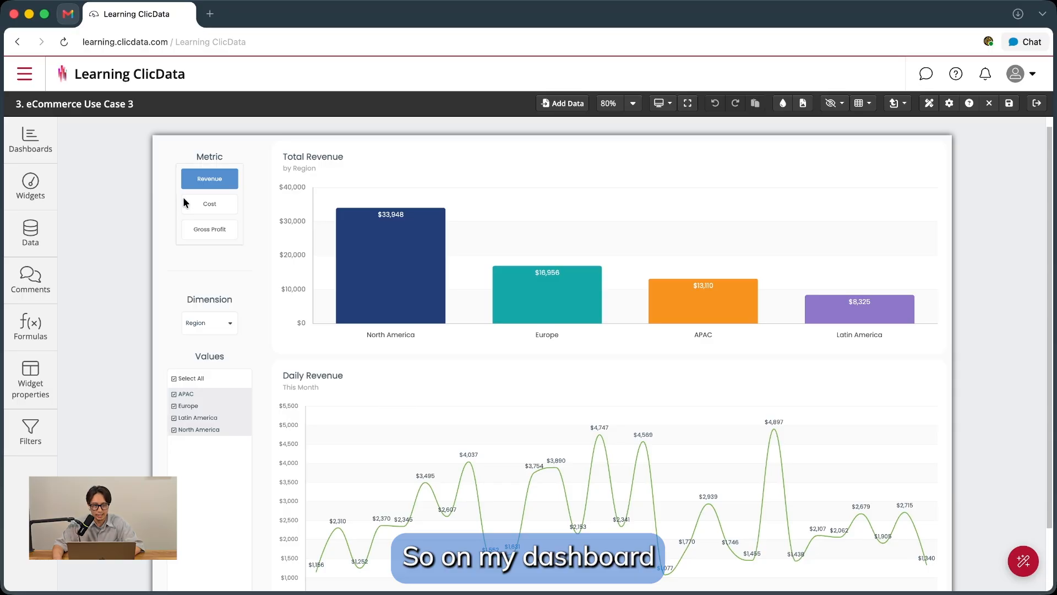
- Try the Gross Profit metric in the Metric button group, and set the metric to Cost
{"action": "left_click", "coordinate": [208, 204]}
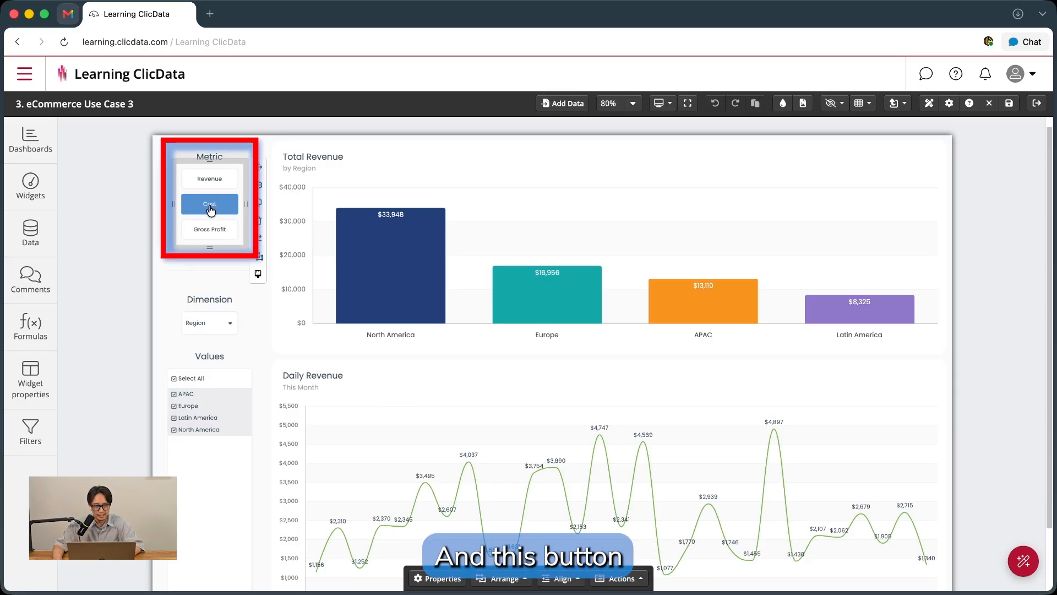
{"action": "left_click", "coordinate": [220, 231]}
{"action": "left_click", "coordinate": [208, 204]}
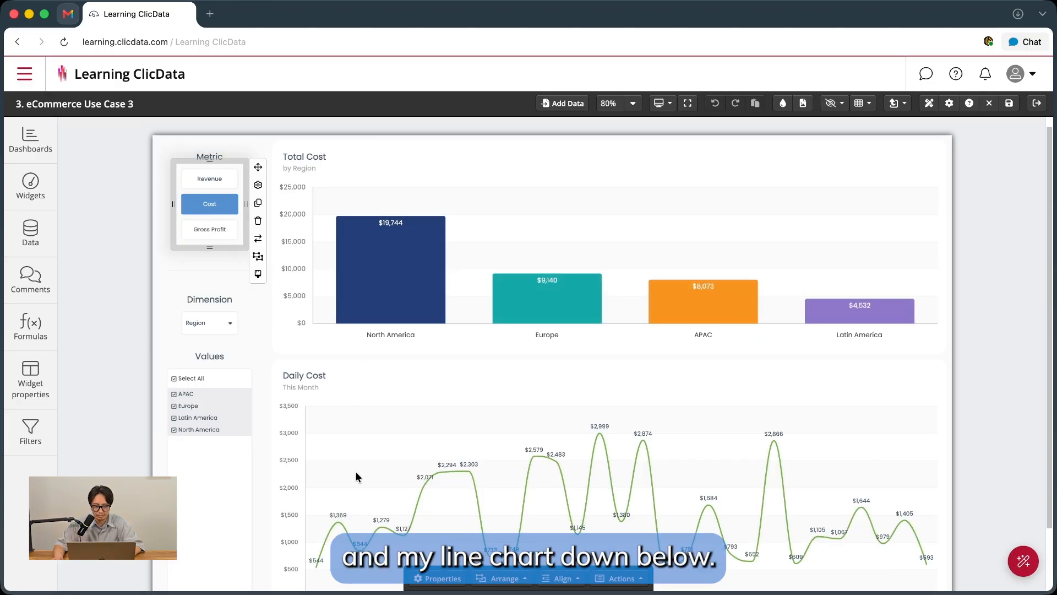
{"action": "left_click", "coordinate": [145, 324]}
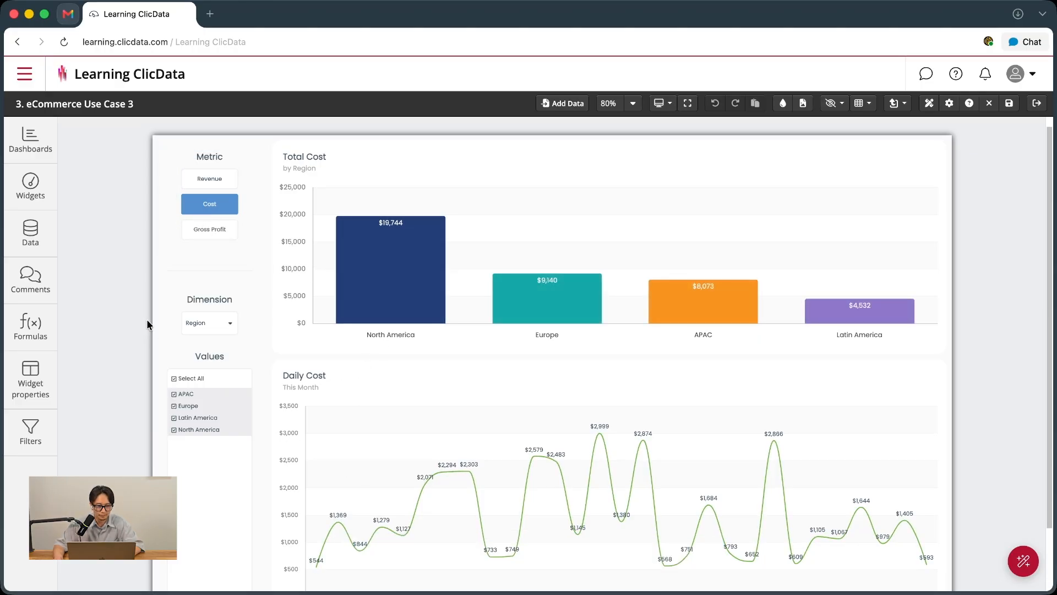
- Set the Dimension dropdown list to Country
{"action": "left_click", "coordinate": [223, 327]}
{"action": "left_click", "coordinate": [223, 327]}
{"action": "left_click", "coordinate": [207, 358]}
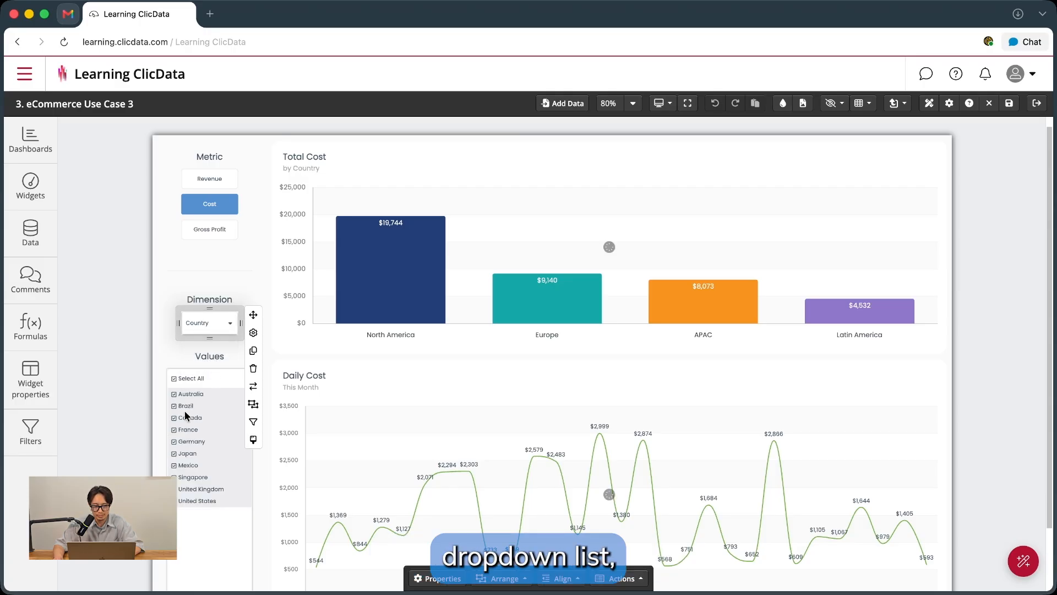
{"action": "left_click", "coordinate": [161, 360]}
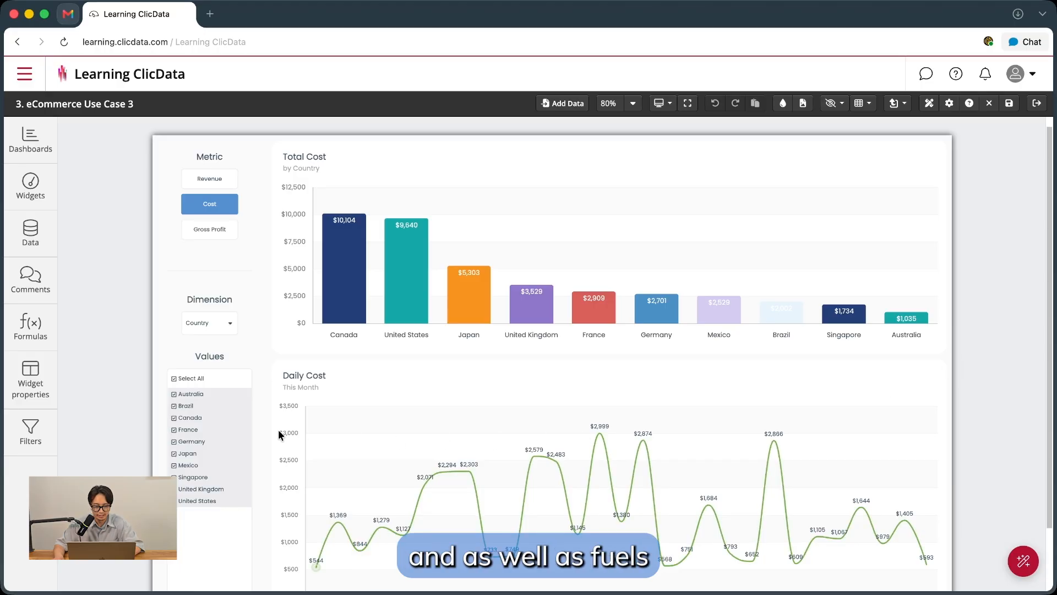
- Exclude Australia, Brazil and Canada in the Values list to filter both charts
{"action": "scroll", "coordinate": [193, 401], "scroll_direction": "down", "scroll_amount": 1}
{"action": "left_click", "coordinate": [190, 397]}
{"action": "left_click", "coordinate": [184, 361]}
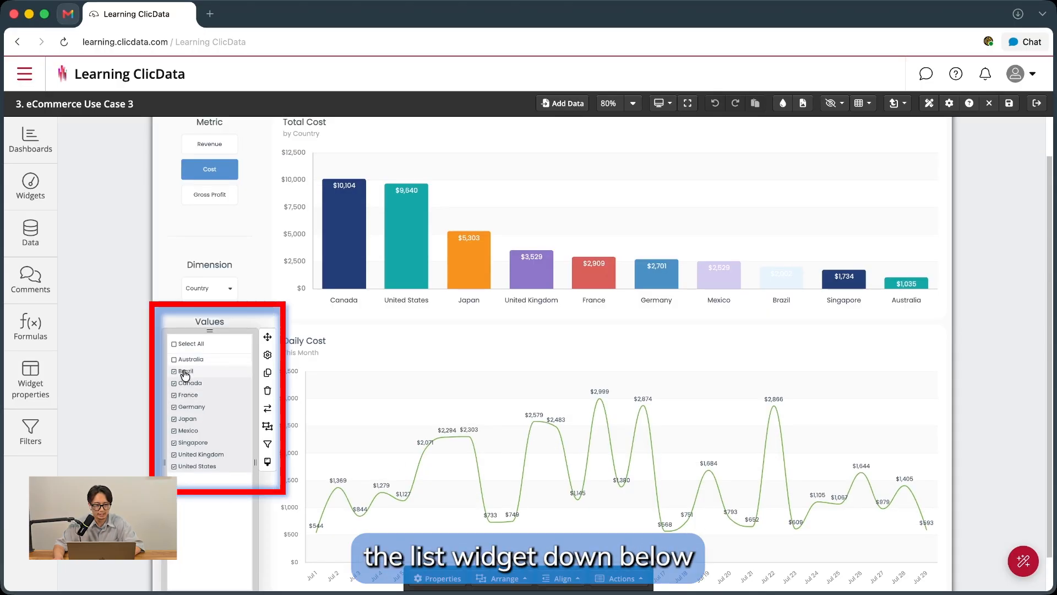
{"action": "left_click", "coordinate": [186, 371]}
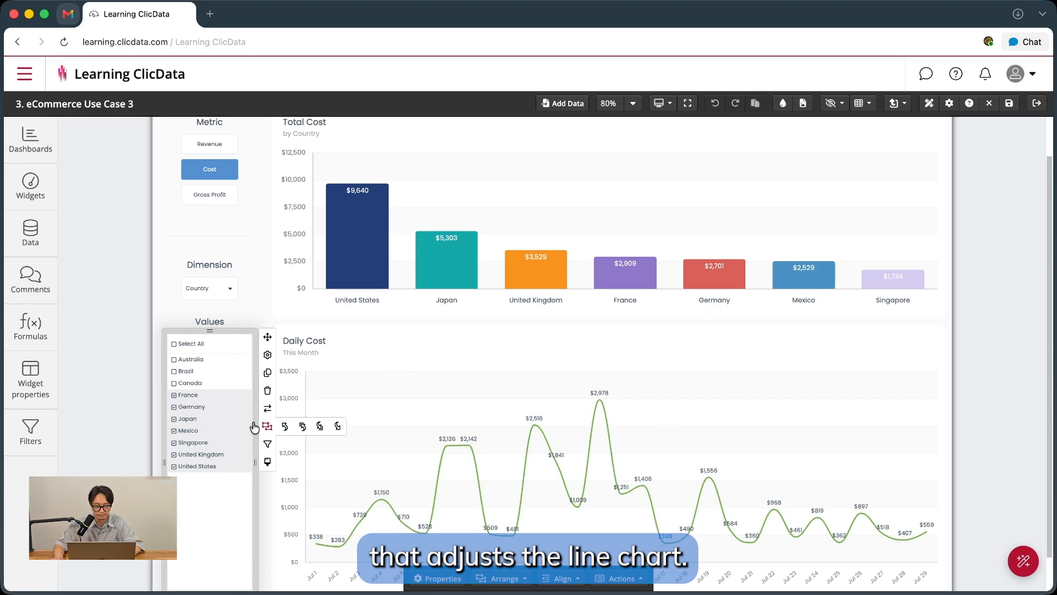
{"action": "left_click", "coordinate": [139, 388]}
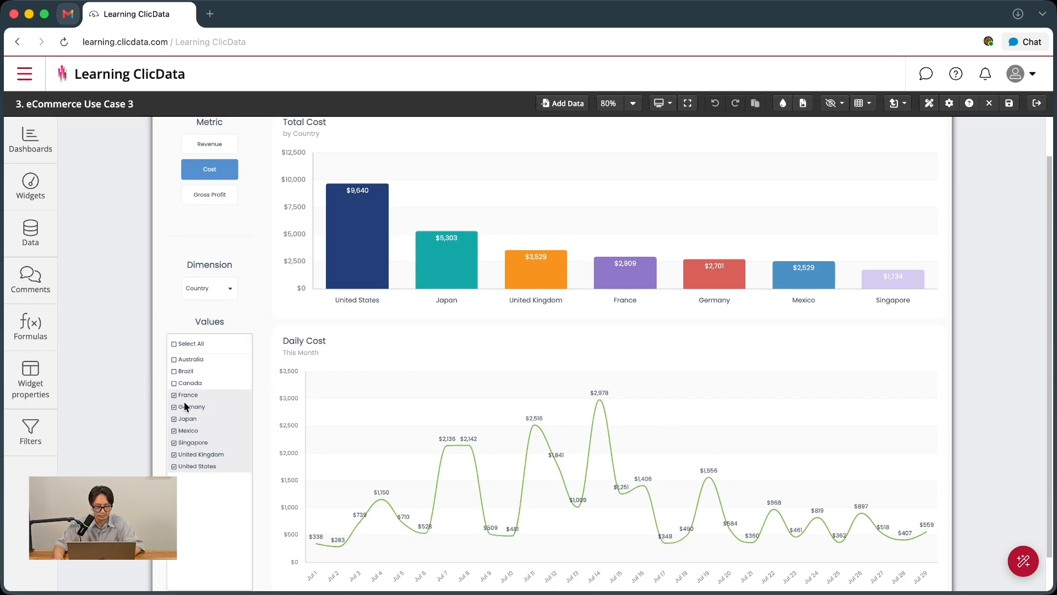
- Open the Metric button group's properties and review the labels of its three buttons
{"action": "scroll", "coordinate": [162, 366], "scroll_direction": "up", "scroll_amount": 2}
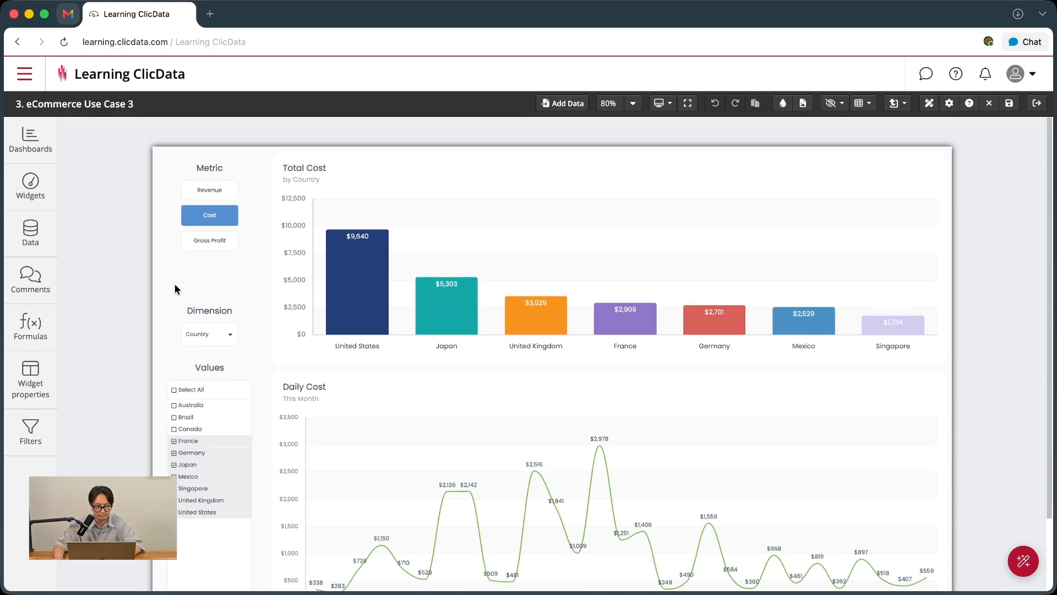
{"action": "left_click", "coordinate": [225, 203]}
{"action": "left_click", "coordinate": [260, 190]}
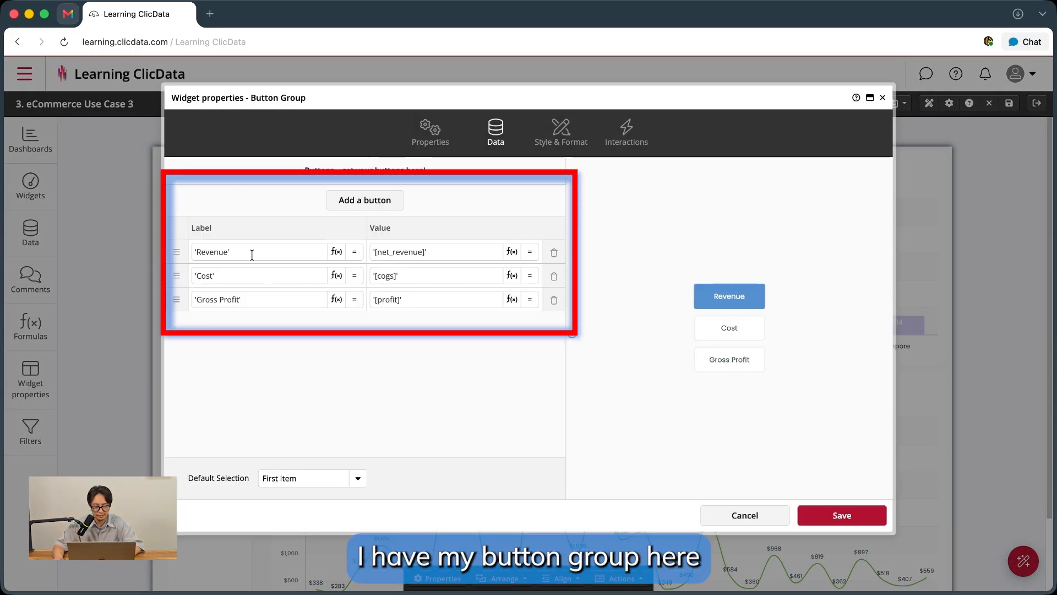
{"action": "left_click", "coordinate": [251, 254]}
{"action": "left_click", "coordinate": [244, 276]}
{"action": "left_click", "coordinate": [282, 299]}
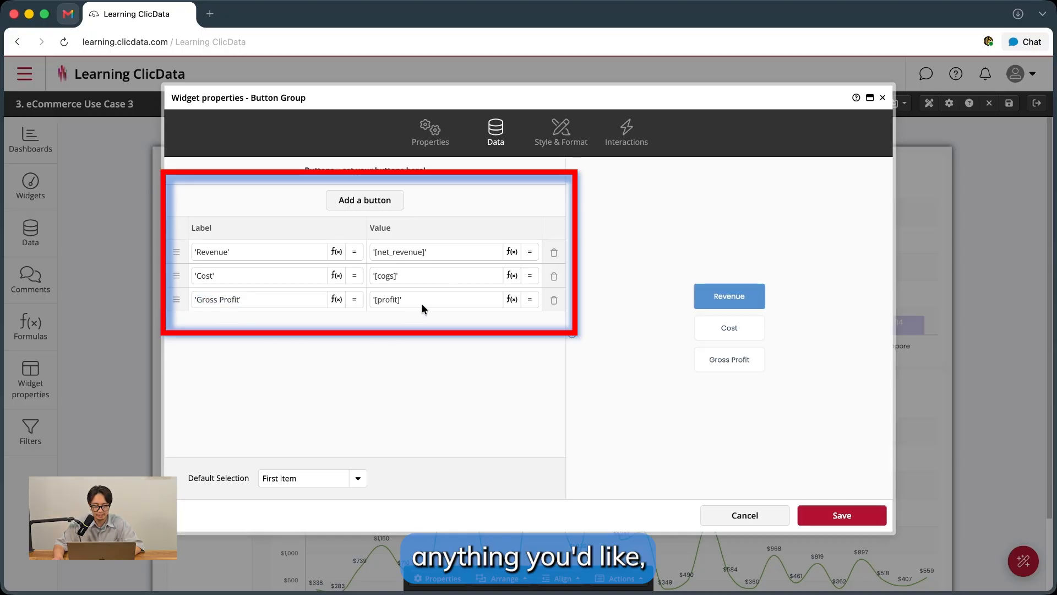
- Examine the column names used as the button values, especially the Revenue button's, and save the button group
{"action": "left_click_drag", "start_coordinate": [448, 253], "coordinate": [367, 249]}
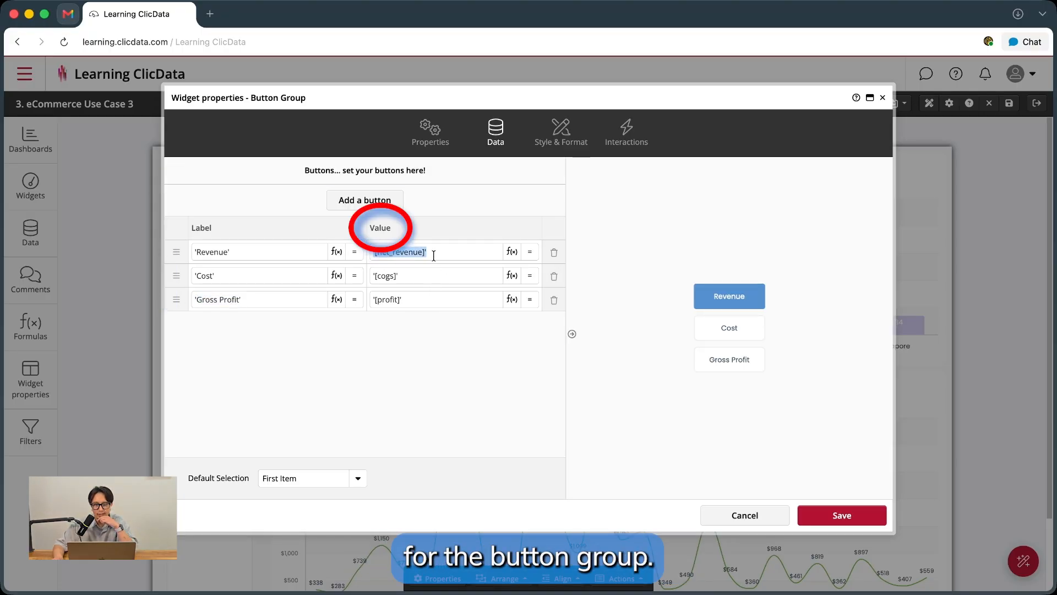
{"action": "left_click_drag", "start_coordinate": [425, 252], "coordinate": [375, 252]}
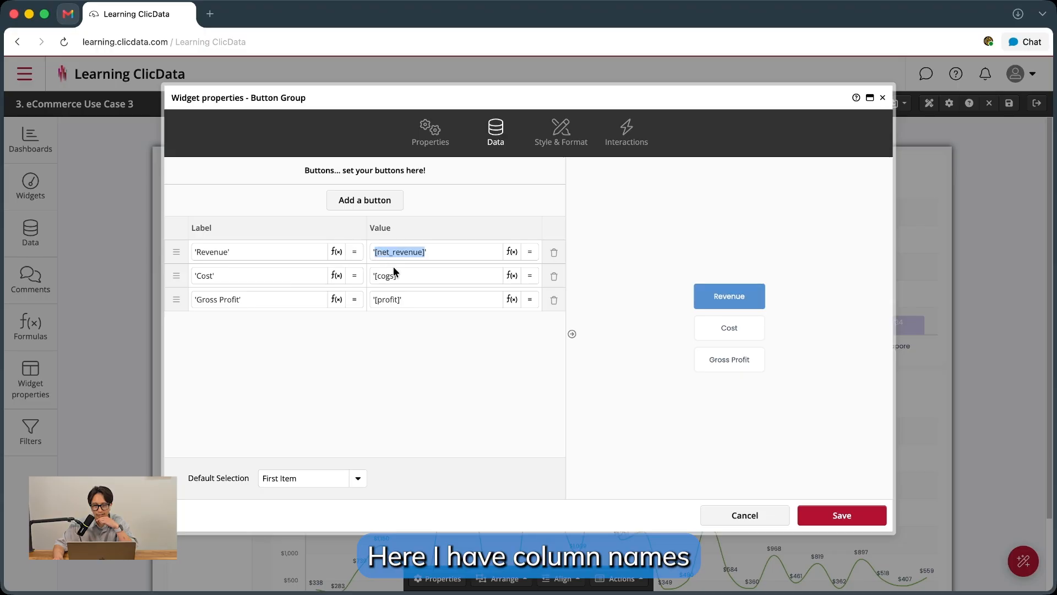
{"action": "left_click", "coordinate": [427, 252]}
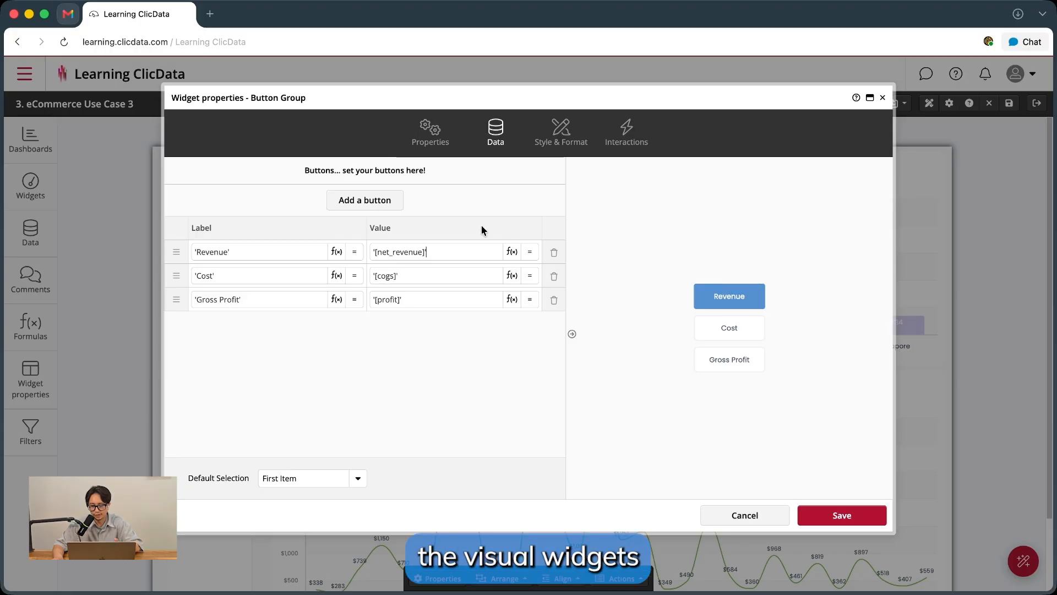
{"action": "left_click_drag", "start_coordinate": [424, 253], "coordinate": [383, 253]}
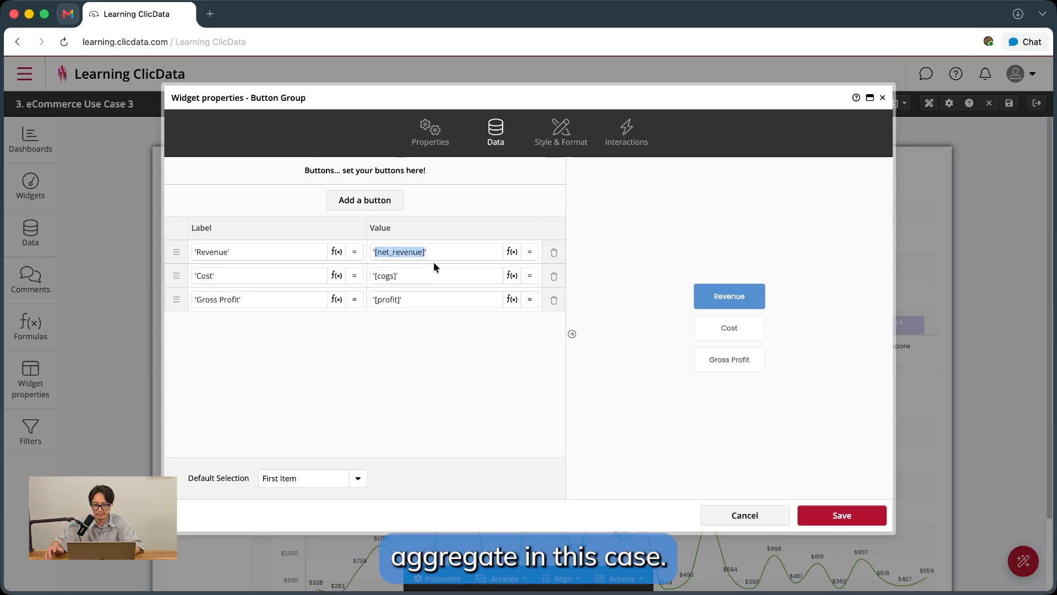
{"action": "left_click", "coordinate": [448, 275]}
{"action": "left_click", "coordinate": [840, 514]}
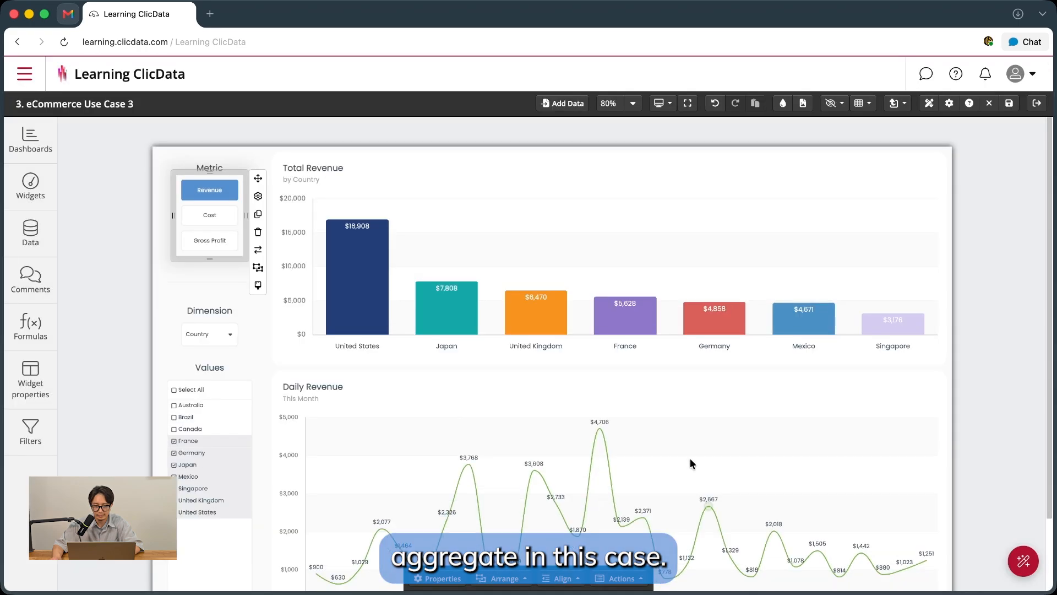
- Examine the Dimension dropdown list's labels and bracketed column-name values, and save the widget properties
{"action": "double_click", "coordinate": [199, 338]}
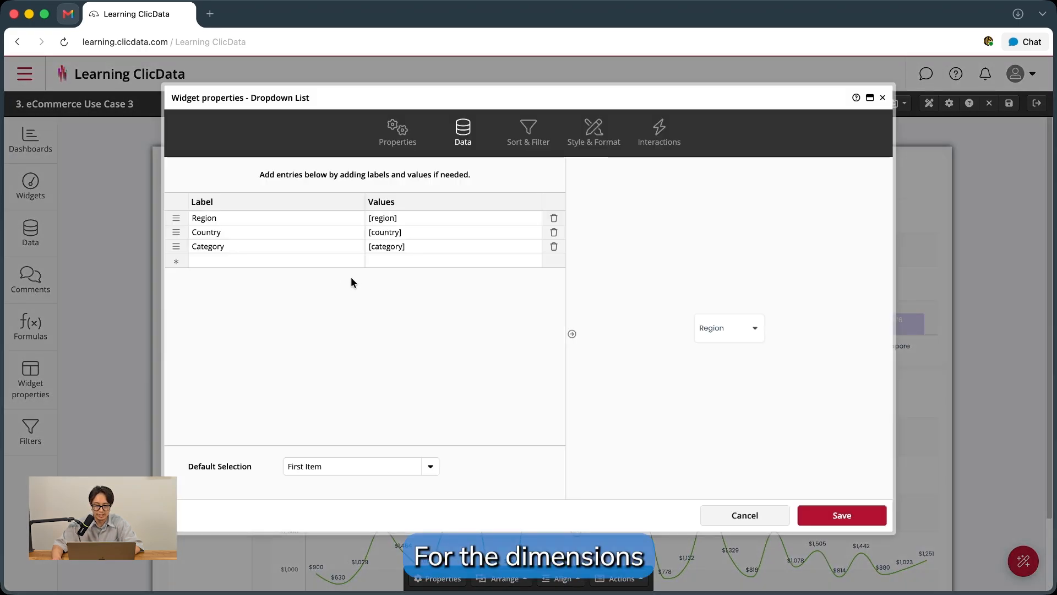
{"action": "left_click", "coordinate": [235, 219]}
{"action": "left_click_drag", "start_coordinate": [190, 220], "coordinate": [187, 246]}
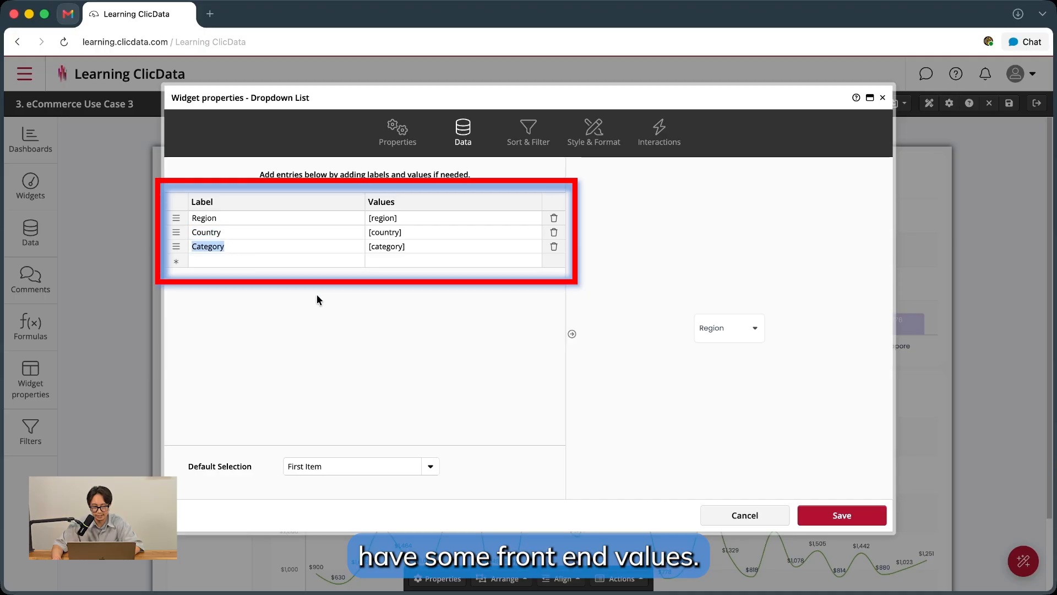
{"action": "left_click_drag", "start_coordinate": [415, 218], "coordinate": [357, 217]}
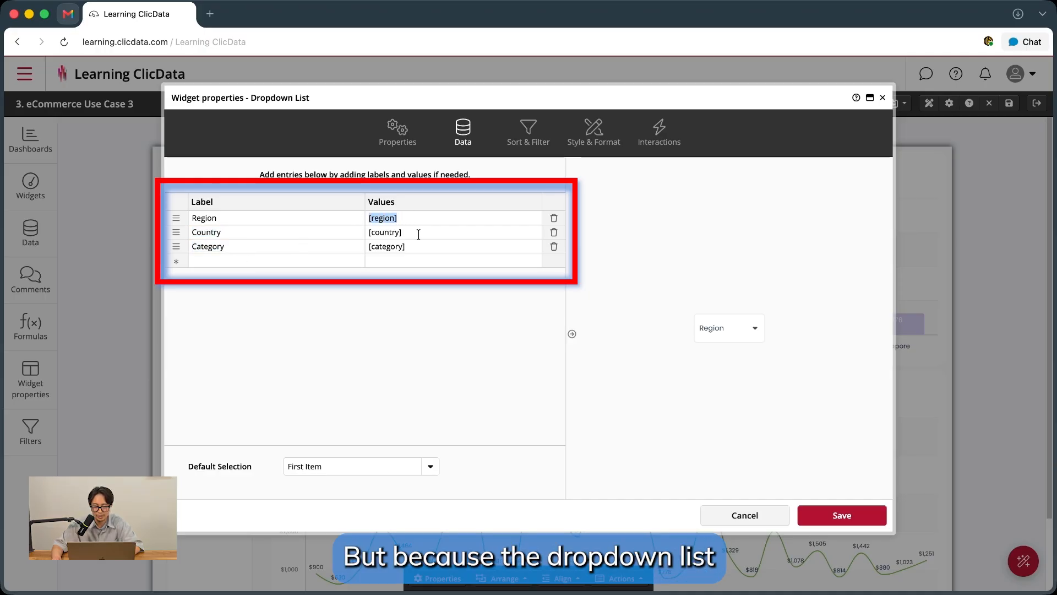
{"action": "left_click_drag", "start_coordinate": [418, 231], "coordinate": [336, 226]}
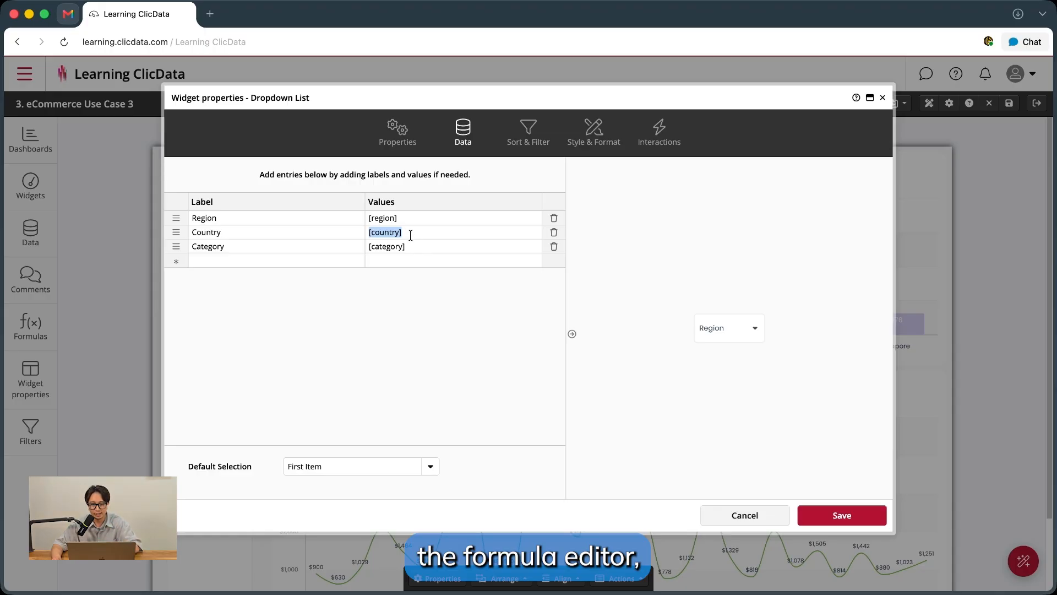
{"action": "left_click", "coordinate": [401, 217]}
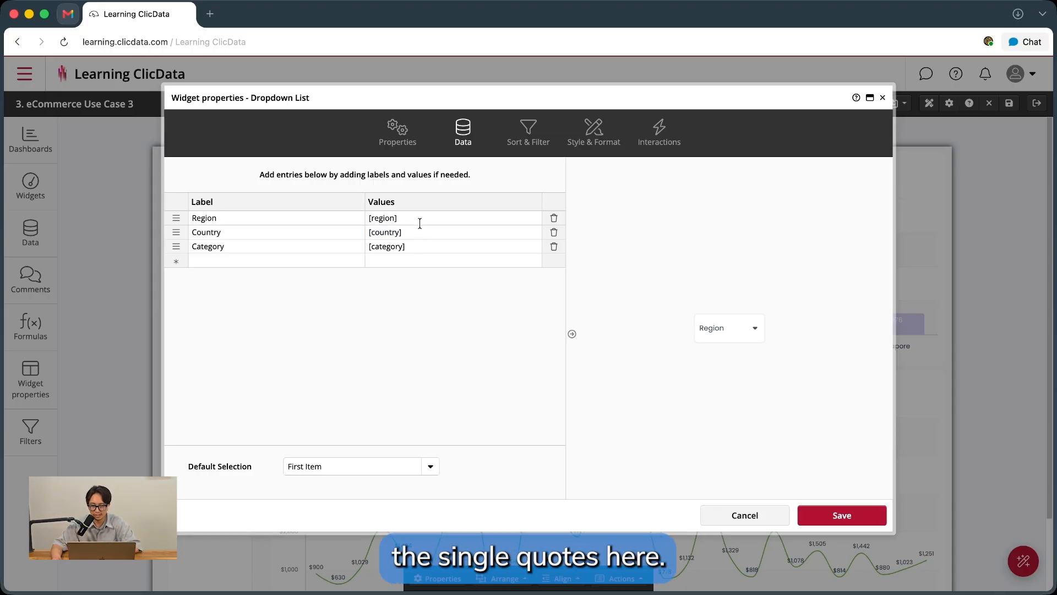
{"action": "left_click_drag", "start_coordinate": [415, 219], "coordinate": [349, 216]}
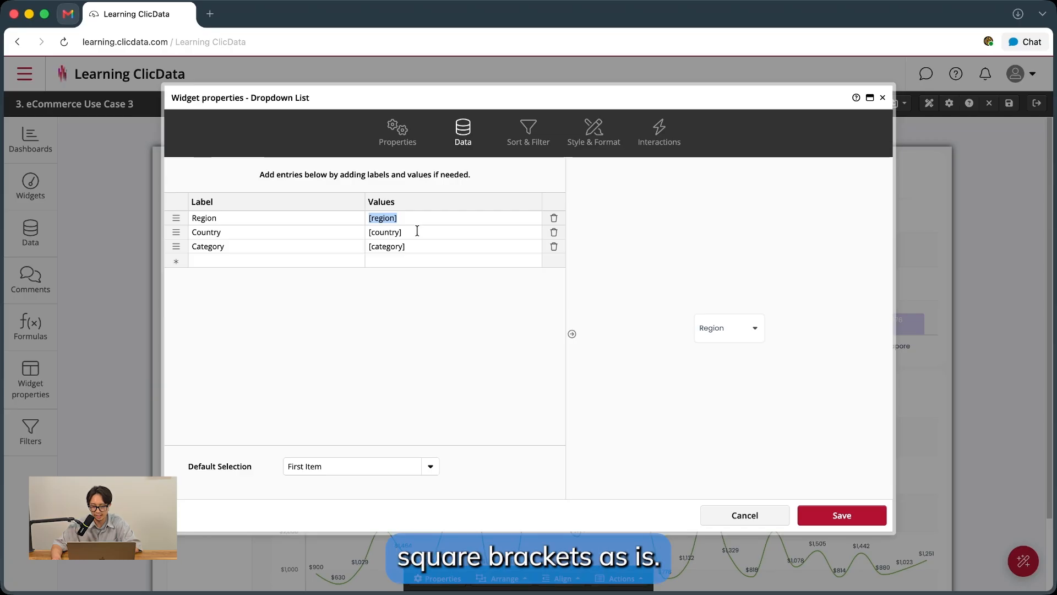
{"action": "left_click", "coordinate": [564, 346]}
{"action": "left_click", "coordinate": [842, 515]}
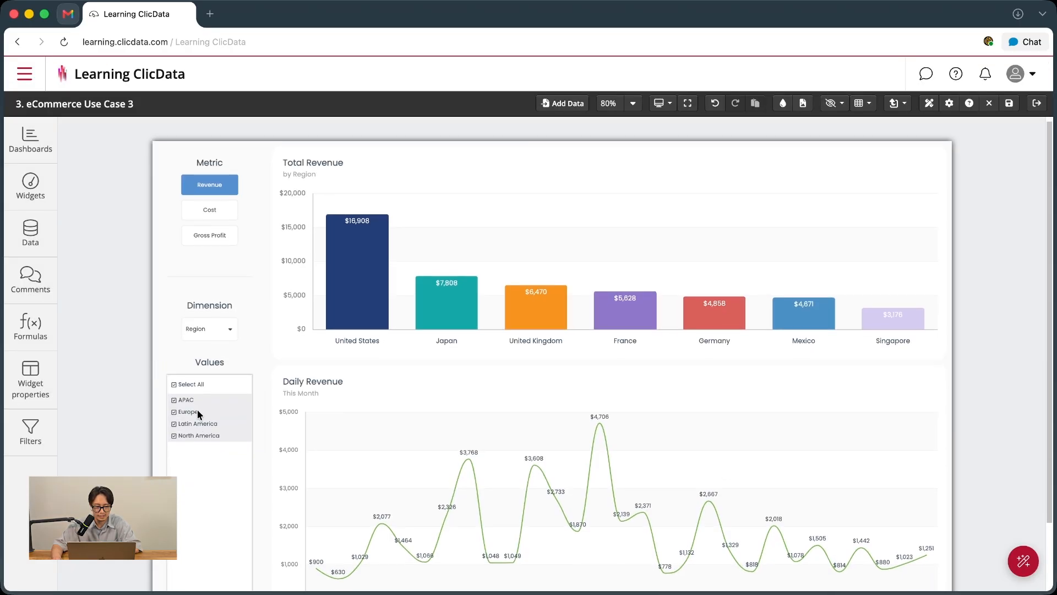
- Open the formula of the Values list's Dimension Values calculated column and evaluate it
{"action": "left_click", "coordinate": [206, 450]}
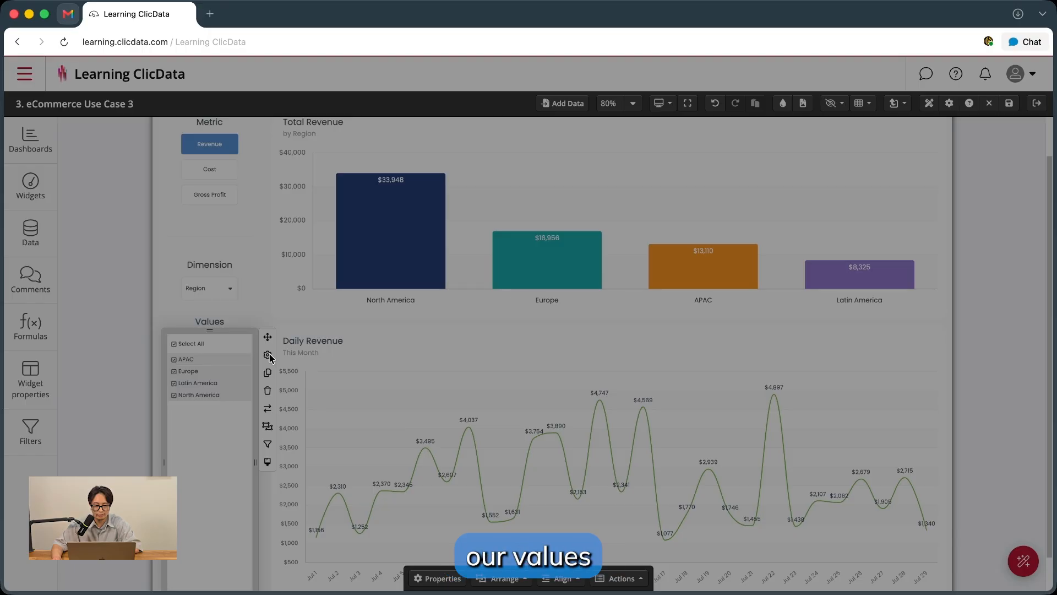
{"action": "left_click", "coordinate": [268, 355]}
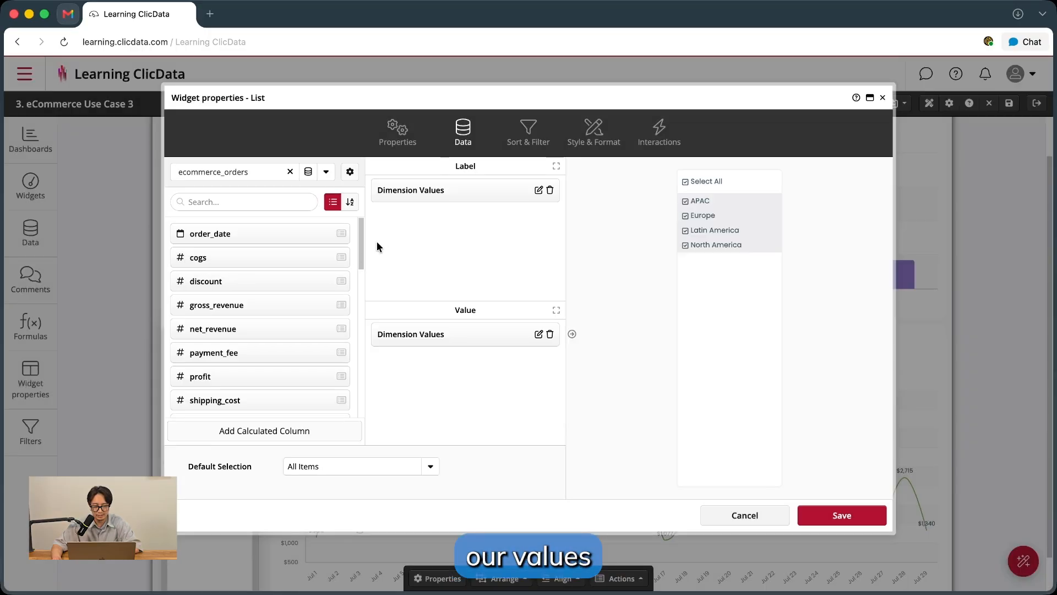
{"action": "scroll", "coordinate": [271, 351], "scroll_direction": "down", "scroll_amount": 10}
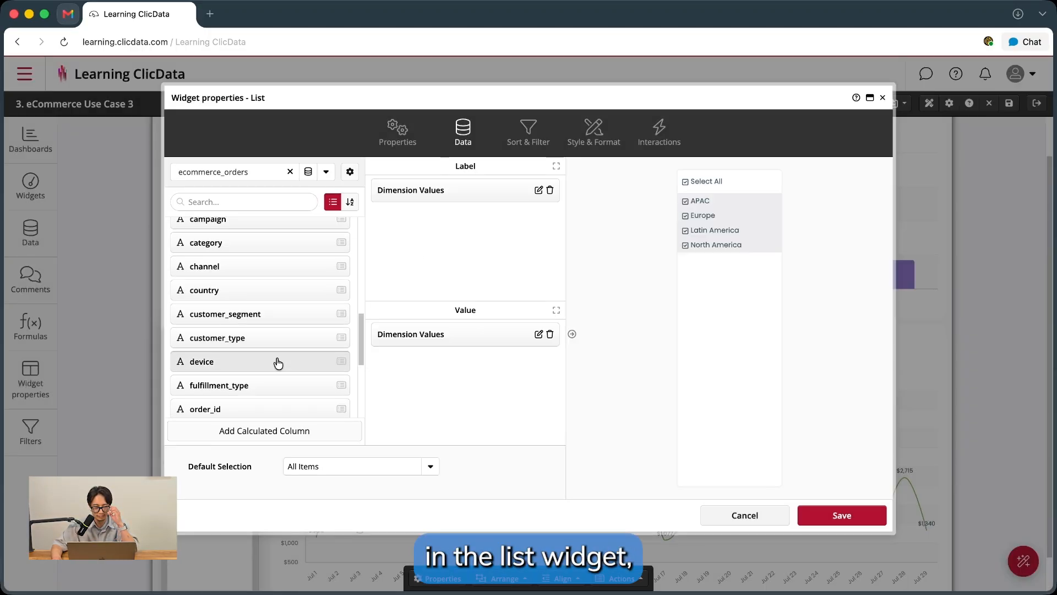
{"action": "left_click", "coordinate": [337, 397]}
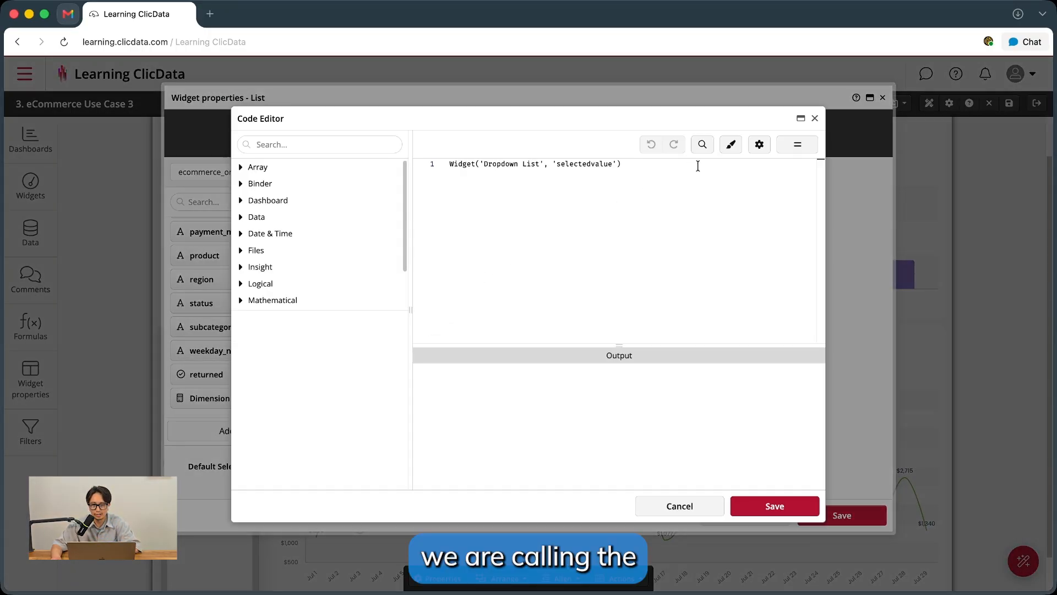
{"action": "left_click", "coordinate": [795, 145]}
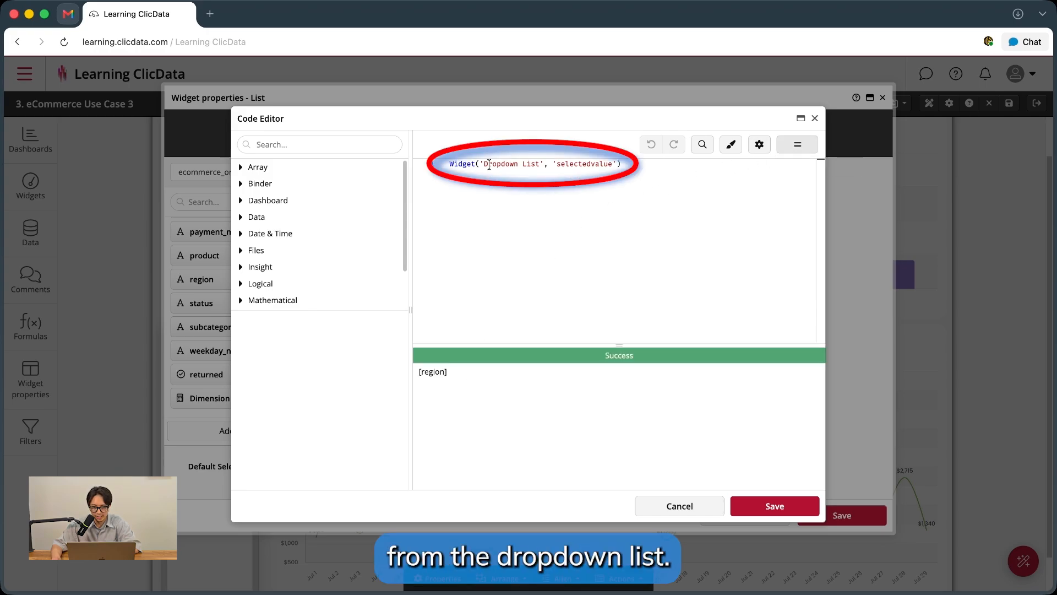
- Examine the column name returned by the Dimension Values formula, leave the formula unchanged, and save the Values list's properties
{"action": "left_click_drag", "start_coordinate": [461, 374], "coordinate": [416, 372]}
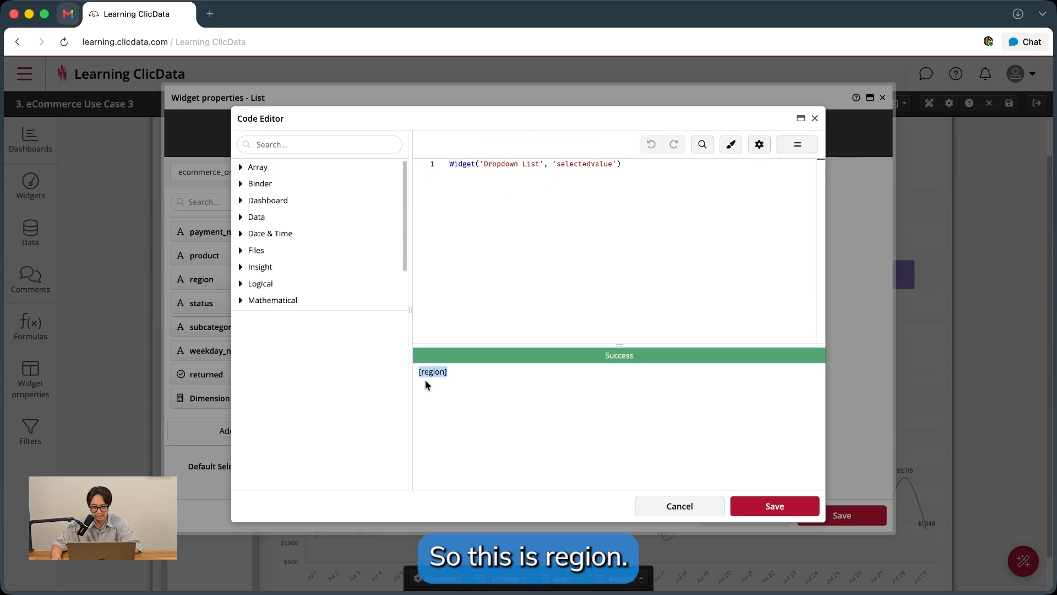
{"action": "left_click", "coordinate": [475, 375]}
{"action": "double_click", "coordinate": [443, 373]}
{"action": "left_click", "coordinate": [679, 505]}
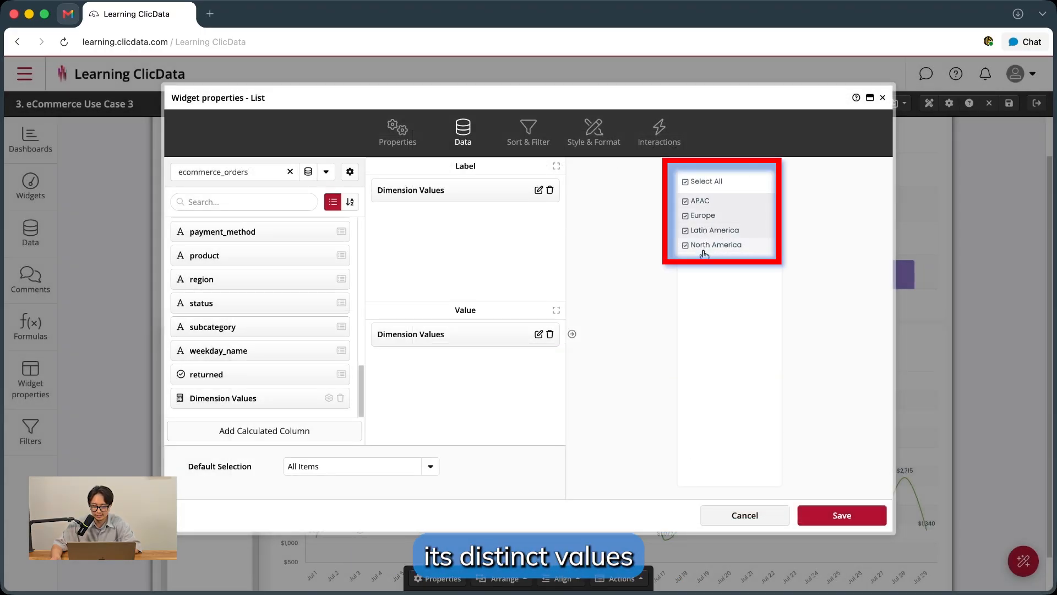
{"action": "left_click", "coordinate": [839, 514]}
- Open the column chart's properties, evaluate the Metric calculated column's formula and review the Dimension one, leaving both unchanged
{"action": "left_click", "coordinate": [845, 238]}
{"action": "left_click", "coordinate": [961, 172]}
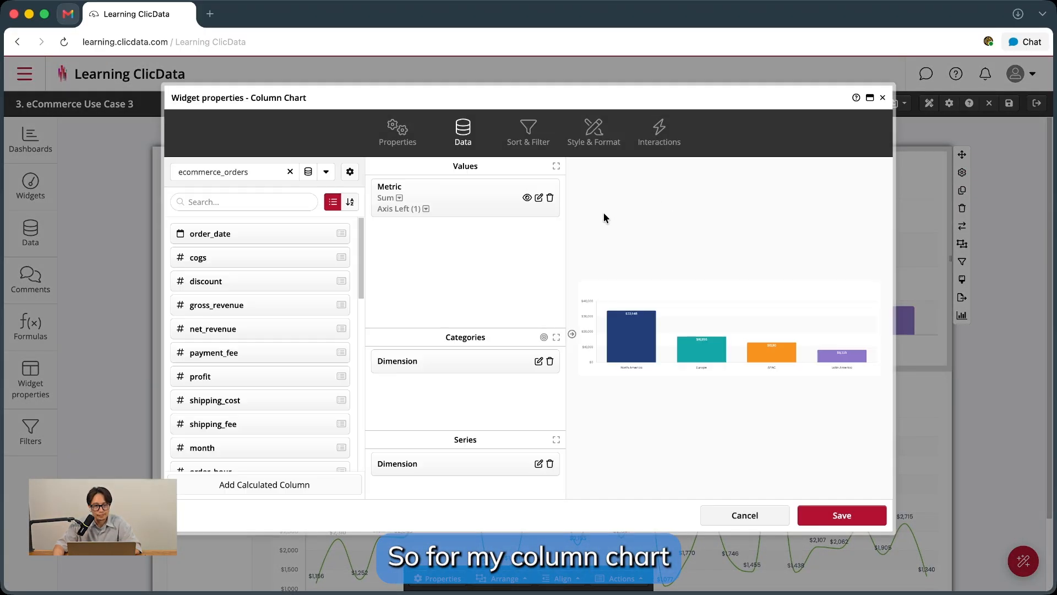
{"action": "scroll", "coordinate": [264, 292], "scroll_direction": "down", "scroll_amount": 10}
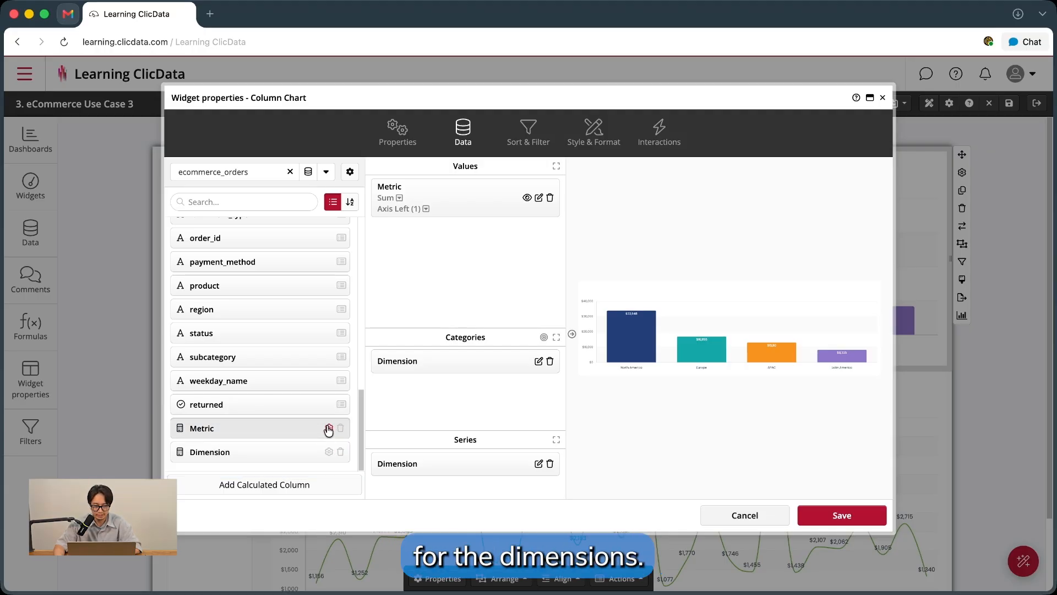
{"action": "left_click", "coordinate": [328, 428]}
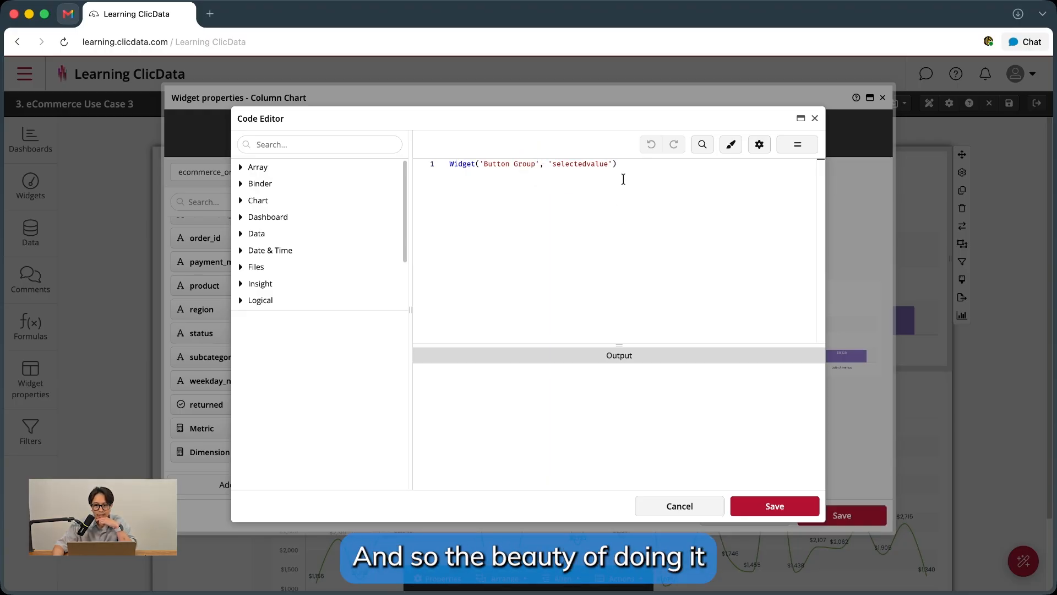
{"action": "left_click", "coordinate": [797, 147]}
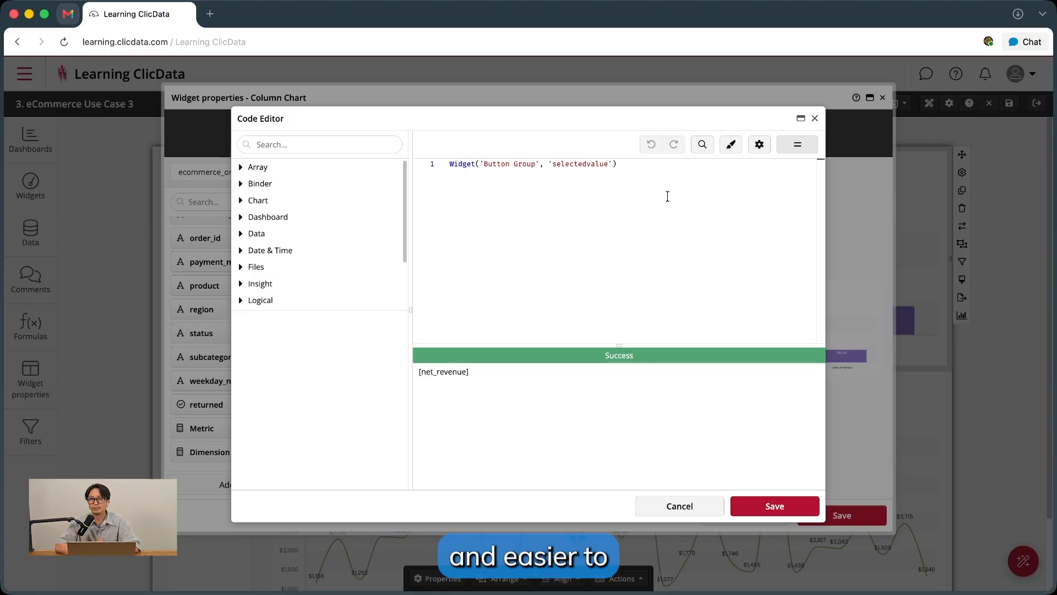
{"action": "left_click", "coordinate": [681, 513]}
{"action": "left_click", "coordinate": [332, 453]}
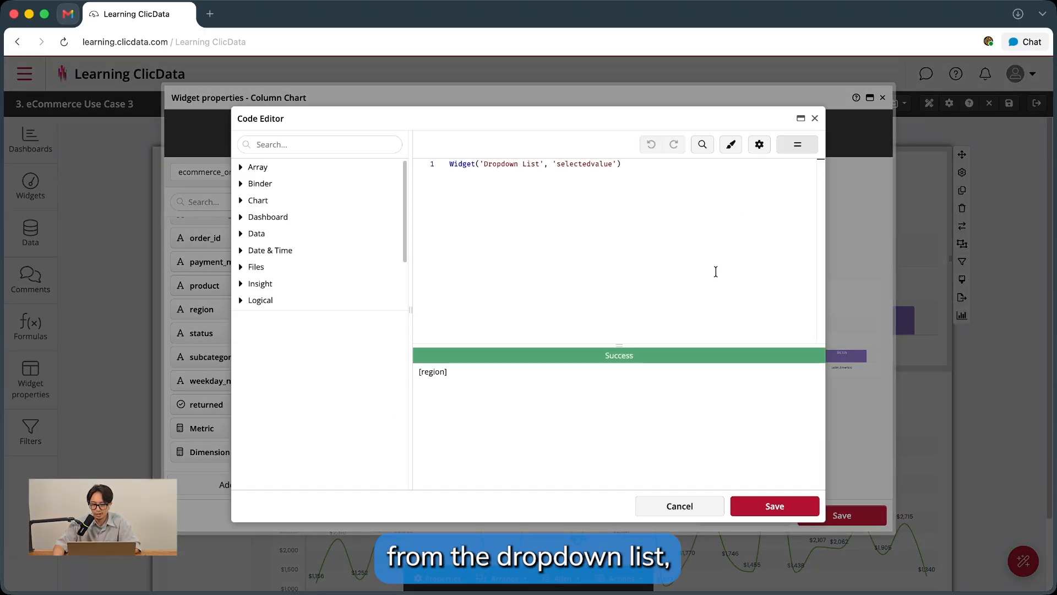
{"action": "left_click", "coordinate": [683, 504]}
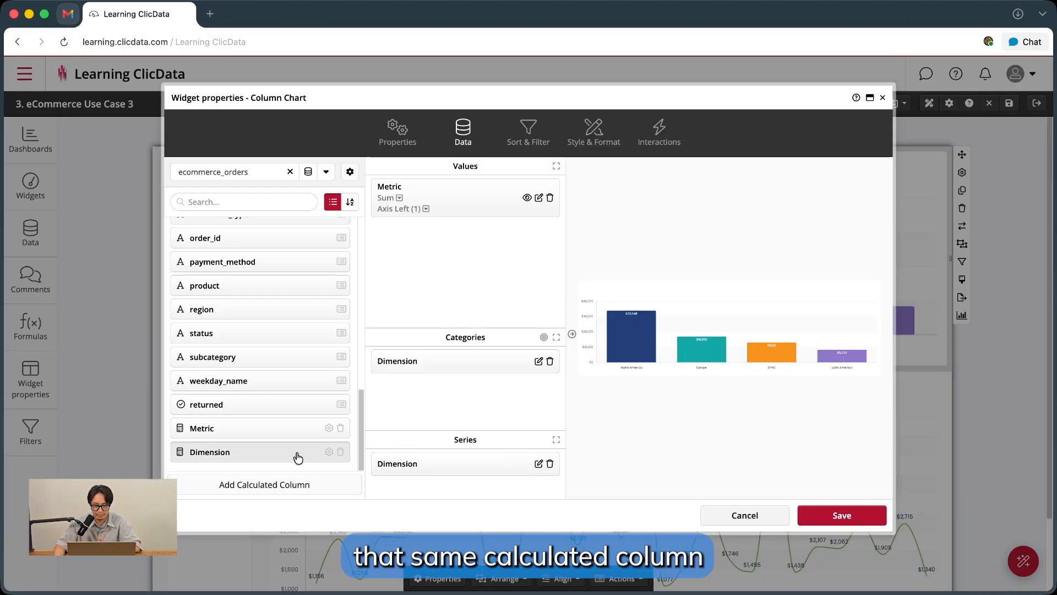
- Remove Dimension from the column chart's series and add it back
{"action": "left_click", "coordinate": [550, 468]}
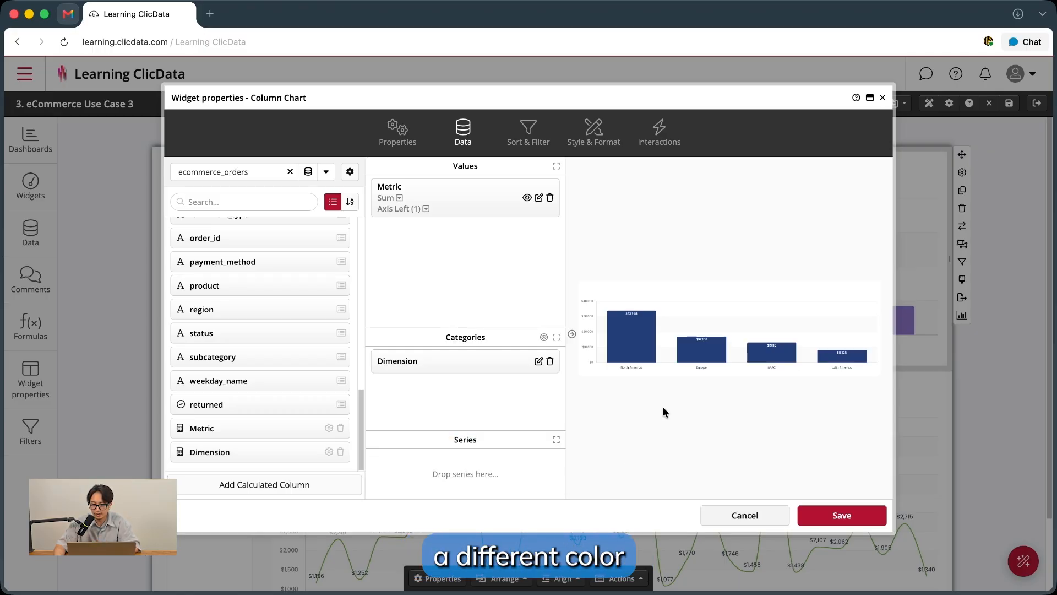
{"action": "left_click_drag", "start_coordinate": [333, 454], "coordinate": [413, 469]}
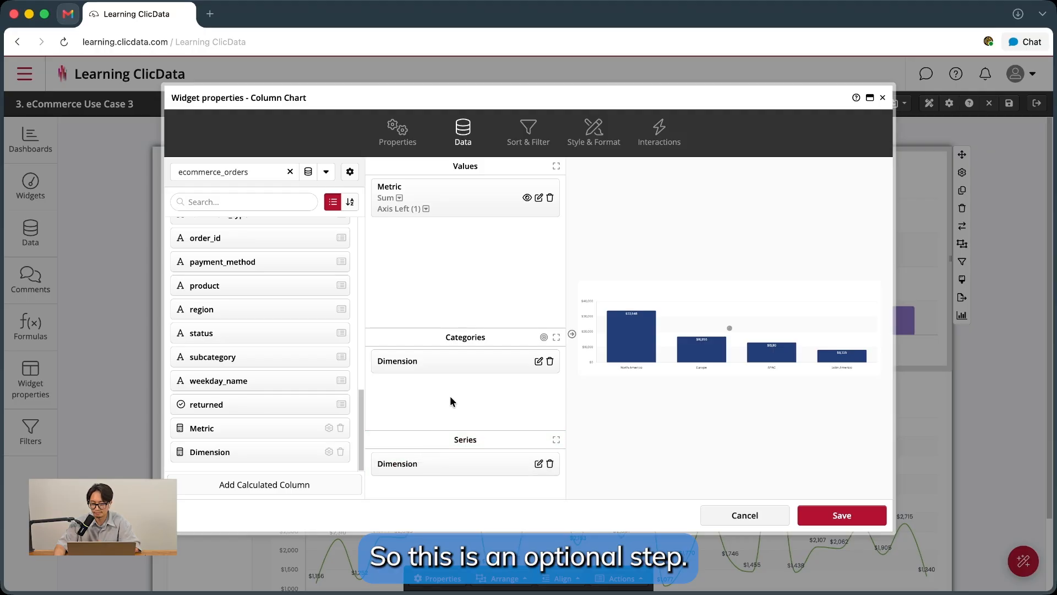
- Examine the column chart's filter conditions on order_date and the List input widget, and save the chart's properties
{"action": "left_click", "coordinate": [529, 134]}
{"action": "left_click", "coordinate": [196, 224]}
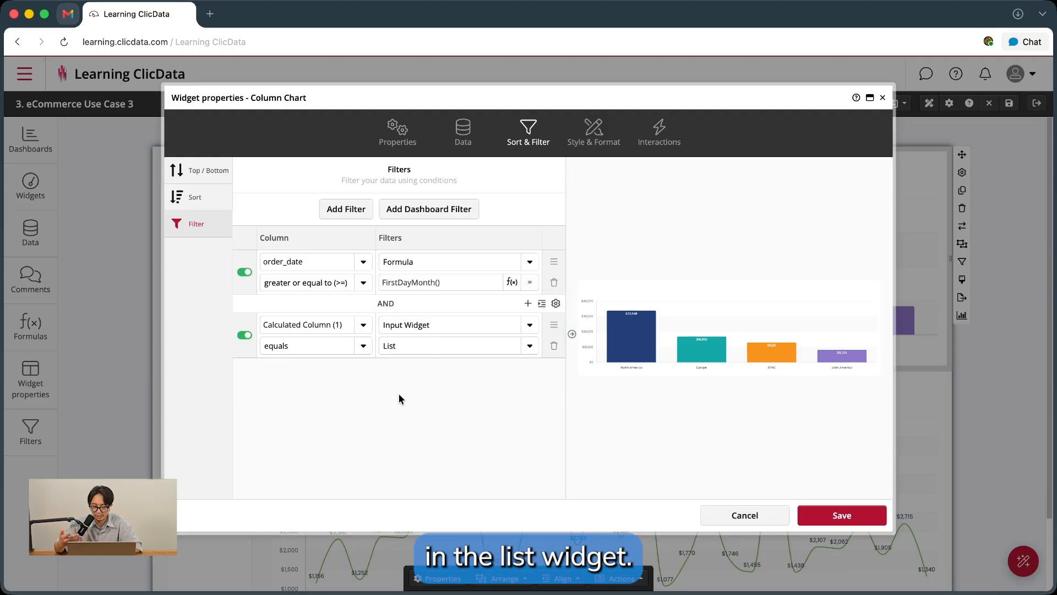
{"action": "left_click", "coordinate": [826, 520]}
- Deselect APAC and Europe in the Values list and compare the column chart with the daily line chart
{"action": "left_click", "coordinate": [219, 420]}
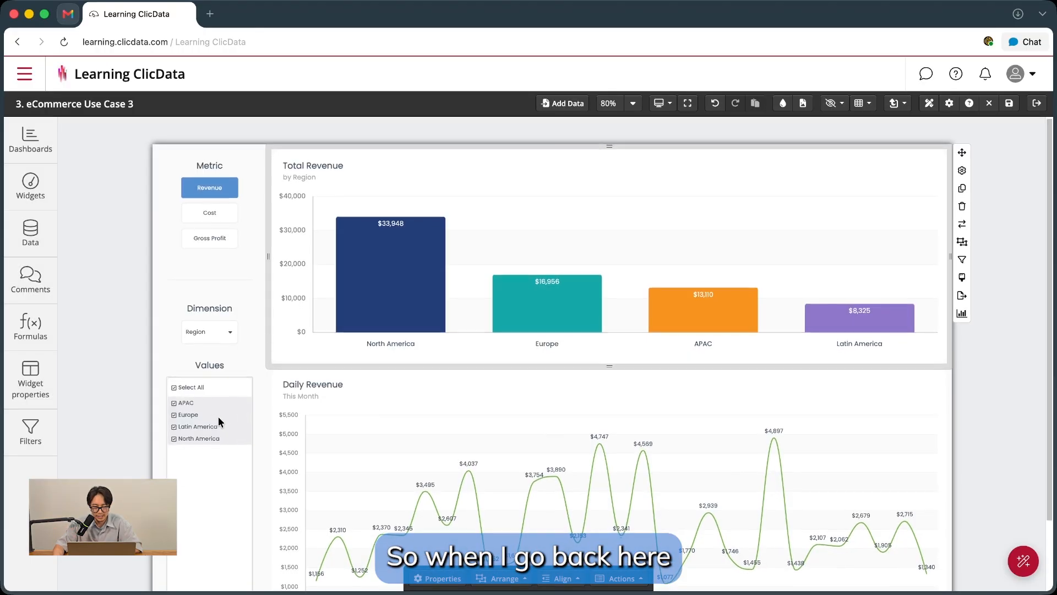
{"action": "scroll", "coordinate": [209, 417], "scroll_direction": "down", "scroll_amount": 2}
{"action": "left_click", "coordinate": [181, 370]}
{"action": "left_click", "coordinate": [182, 361]}
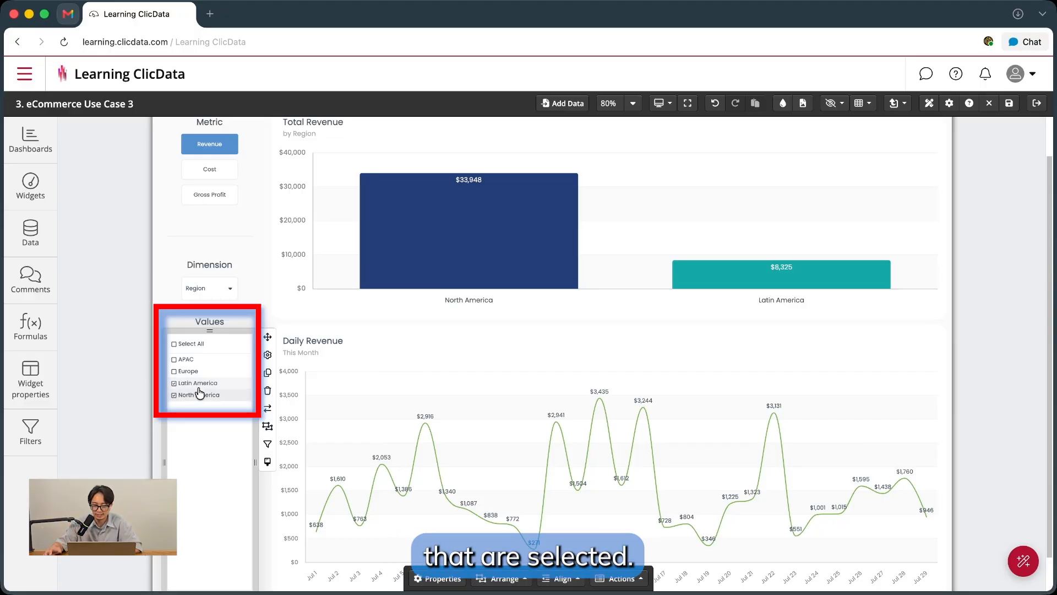
{"action": "scroll", "coordinate": [635, 366], "scroll_direction": "up", "scroll_amount": 1}
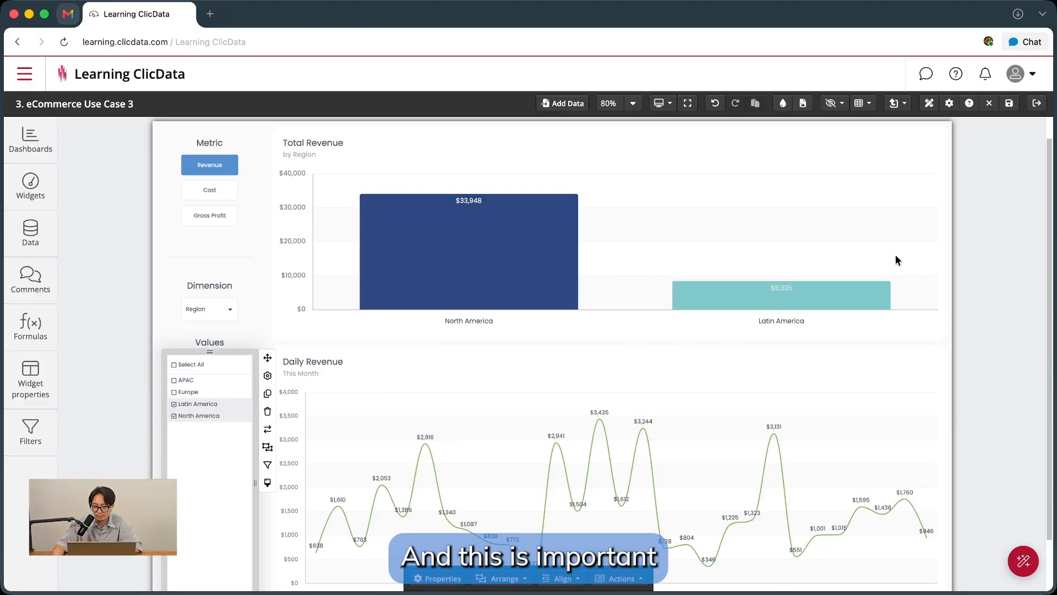
{"action": "scroll", "coordinate": [633, 313], "scroll_direction": "down", "scroll_amount": 2}
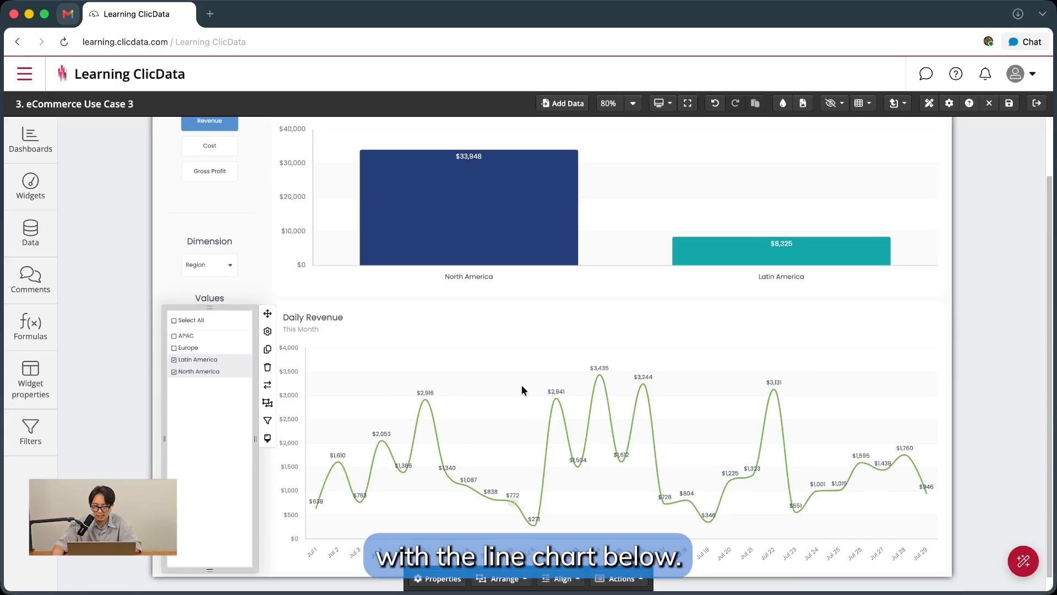
{"action": "left_click", "coordinate": [521, 384]}
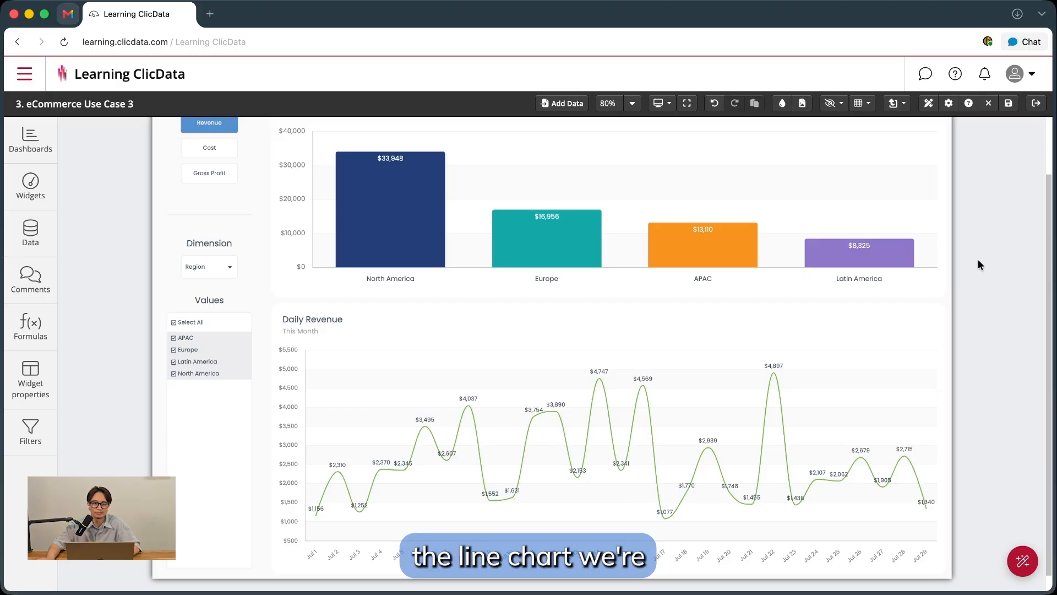
- Open the line chart's properties and evaluate the formula of its Metric calculated column
{"action": "double_click", "coordinate": [942, 323]}
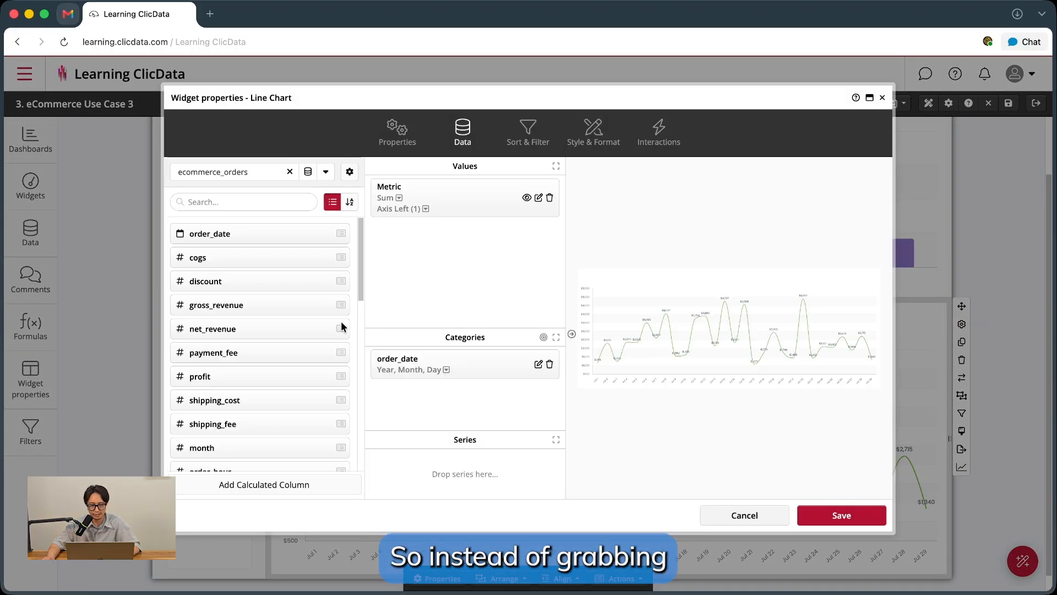
{"action": "scroll", "coordinate": [290, 347], "scroll_direction": "down", "scroll_amount": 10}
{"action": "scroll", "coordinate": [336, 460], "scroll_direction": "down", "scroll_amount": 2}
{"action": "left_click", "coordinate": [337, 459]}
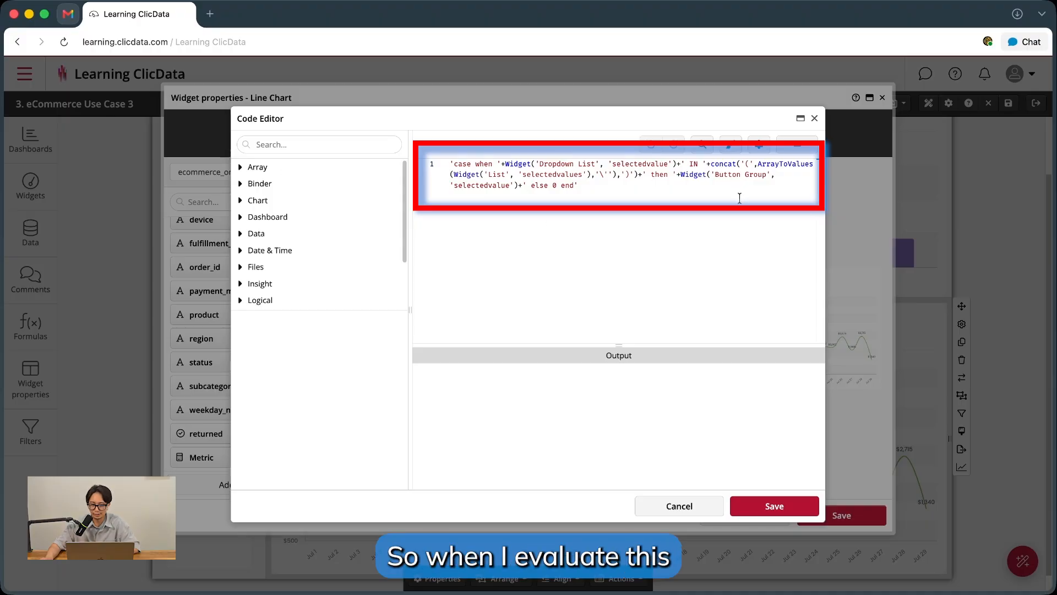
{"action": "left_click", "coordinate": [795, 149]}
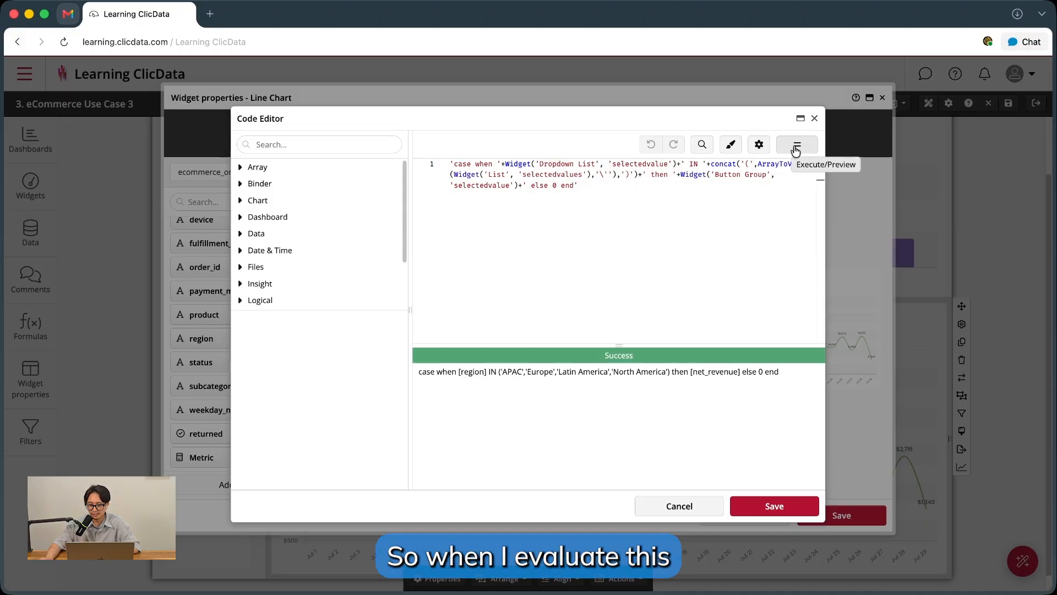
- Examine the evaluated case statement's dimension column, list of selected values and metric column
{"action": "triple_click", "coordinate": [650, 372]}
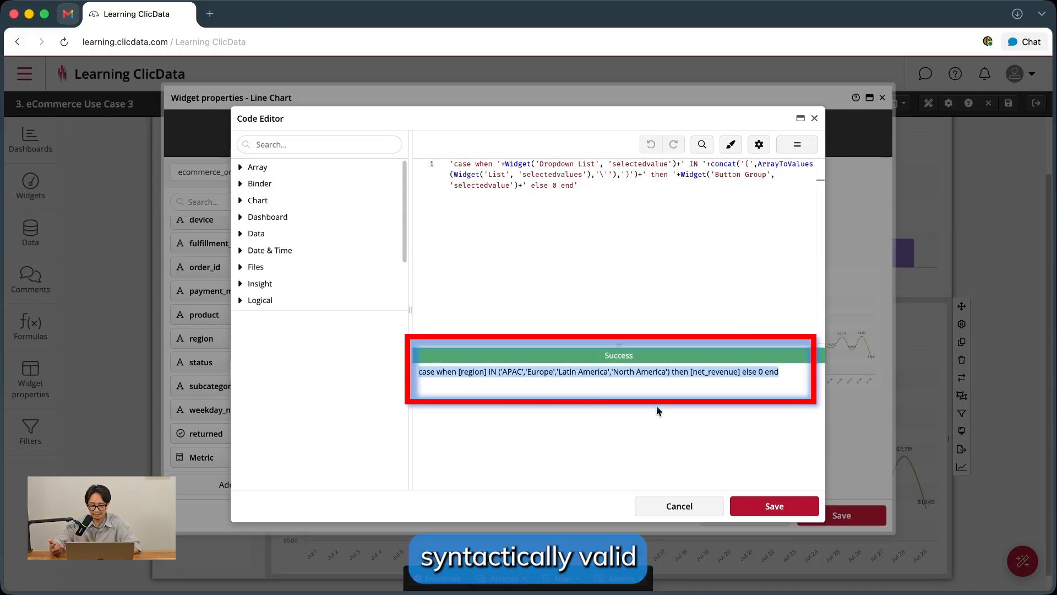
{"action": "left_click", "coordinate": [535, 388]}
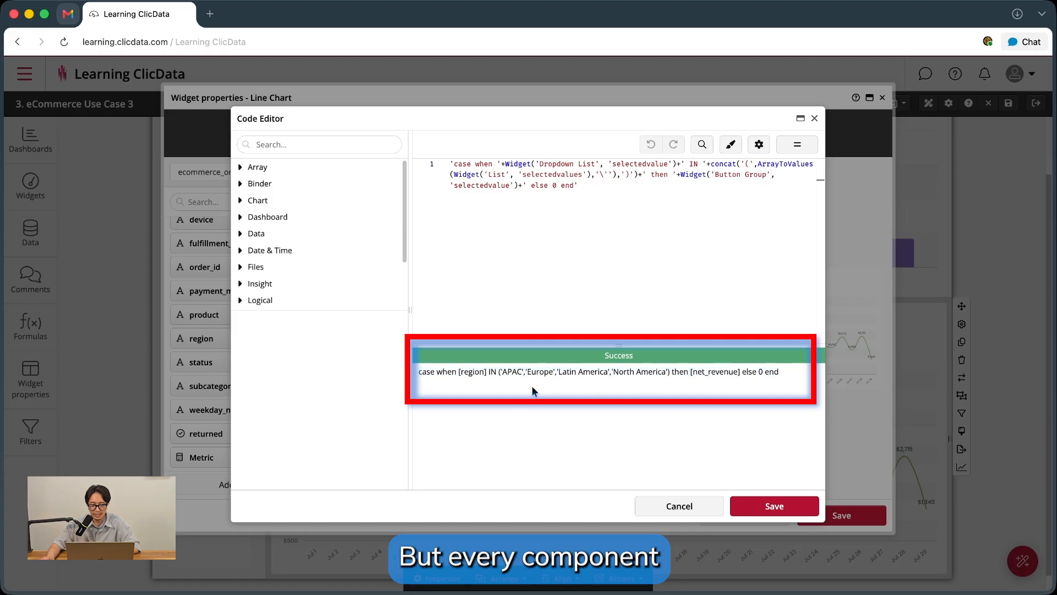
{"action": "left_click_drag", "start_coordinate": [460, 371], "coordinate": [489, 373]}
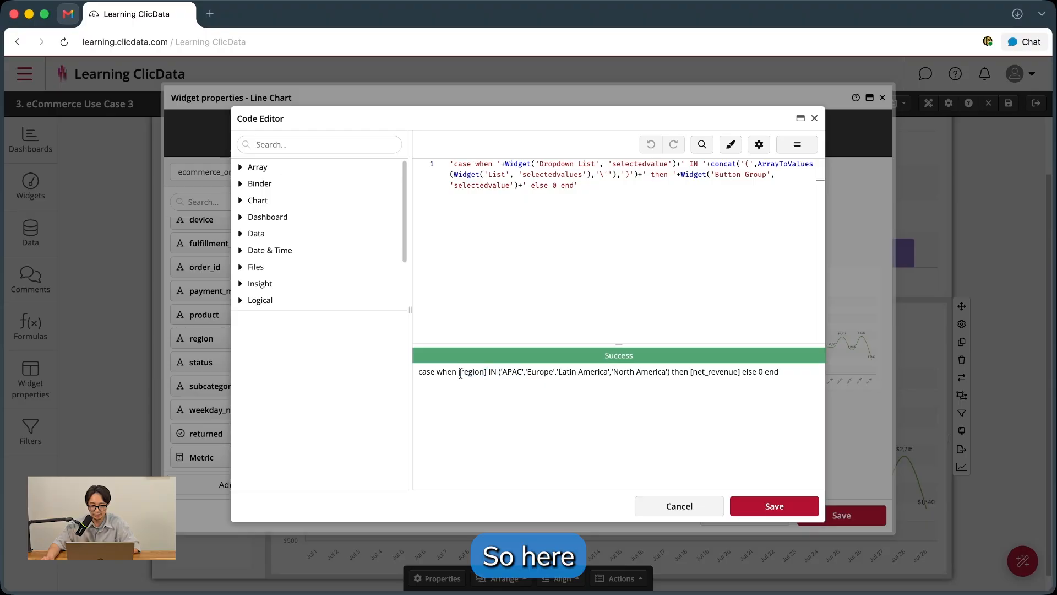
{"action": "left_click_drag", "start_coordinate": [461, 373], "coordinate": [487, 373]}
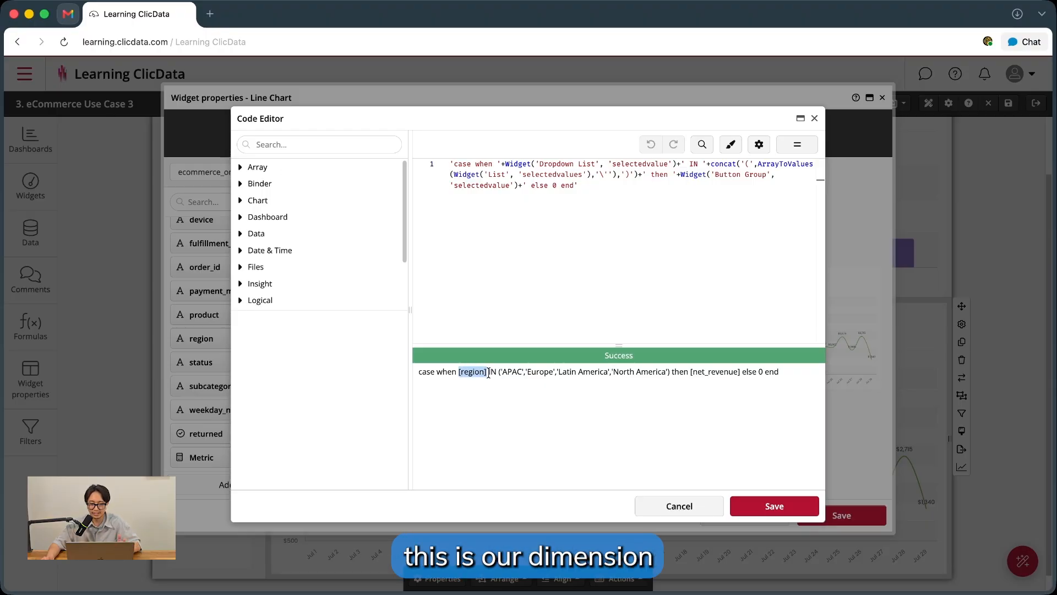
{"action": "left_click", "coordinate": [525, 388]}
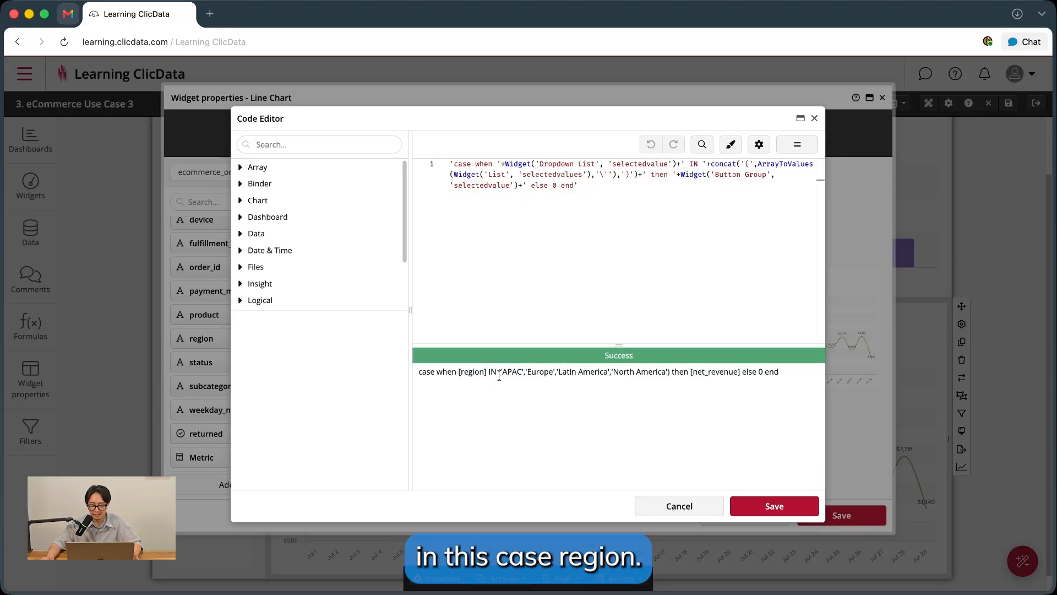
{"action": "left_click_drag", "start_coordinate": [499, 372], "coordinate": [670, 380]}
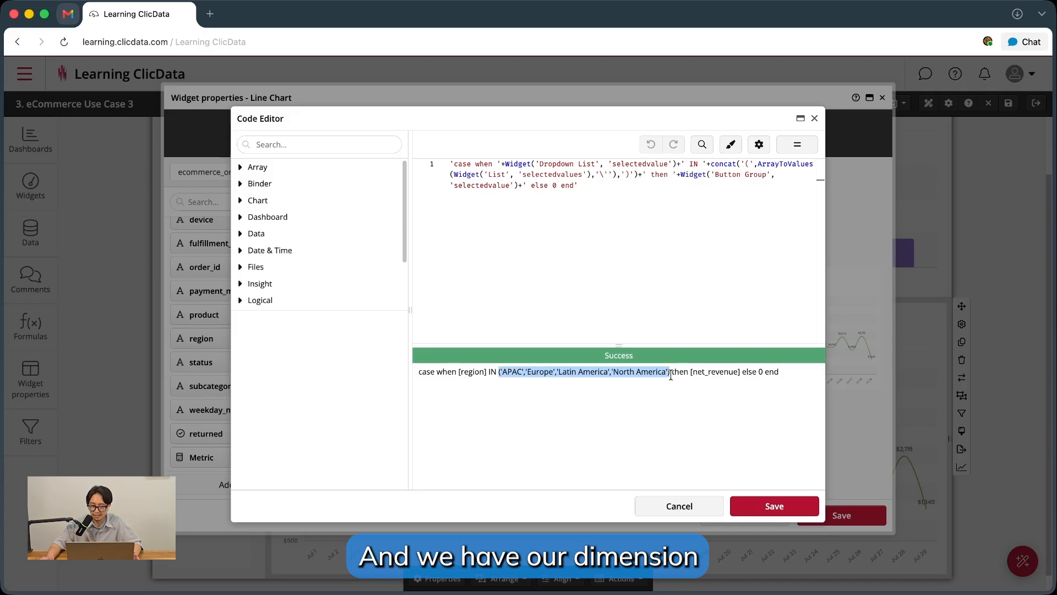
{"action": "left_click", "coordinate": [689, 375]}
{"action": "left_click_drag", "start_coordinate": [693, 372], "coordinate": [740, 375]}
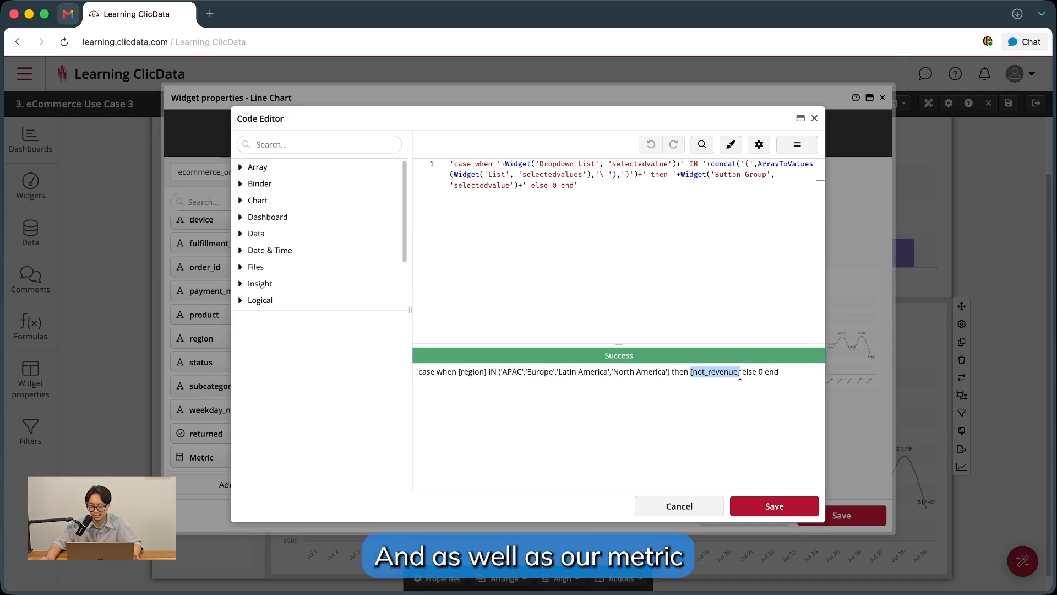
{"action": "left_click", "coordinate": [724, 341]}
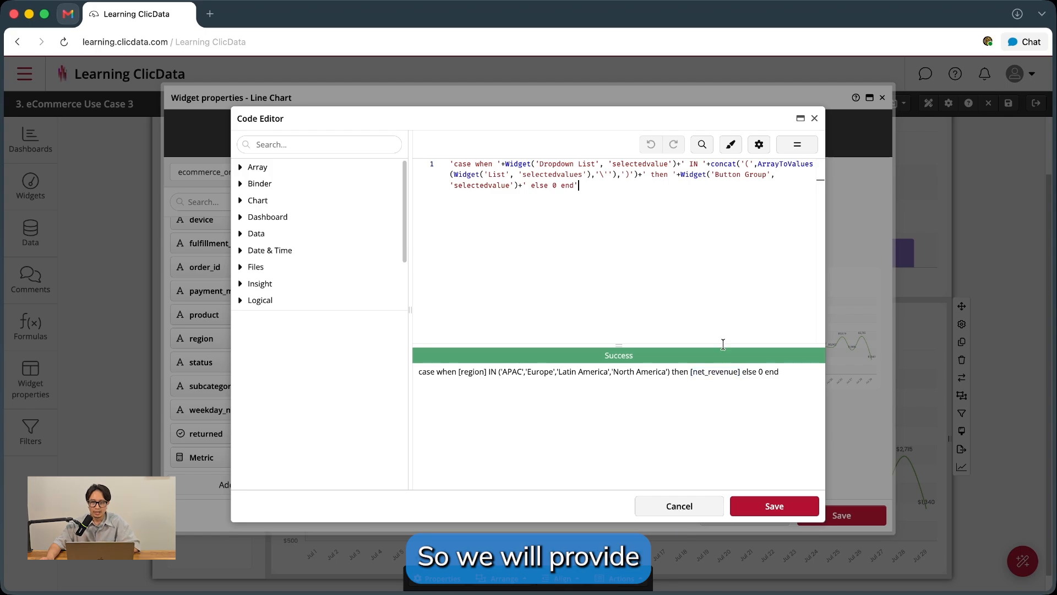
- Review the full Metric formula text and close the formula editor and line chart properties without saving
{"action": "left_click_drag", "start_coordinate": [663, 275], "coordinate": [420, 143]}
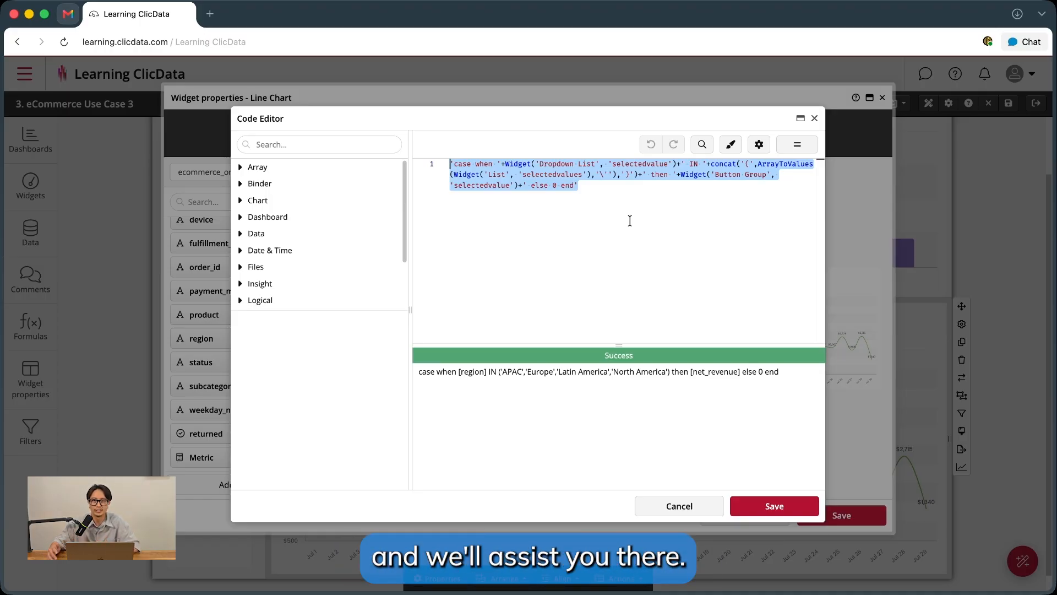
{"action": "left_click", "coordinate": [656, 254]}
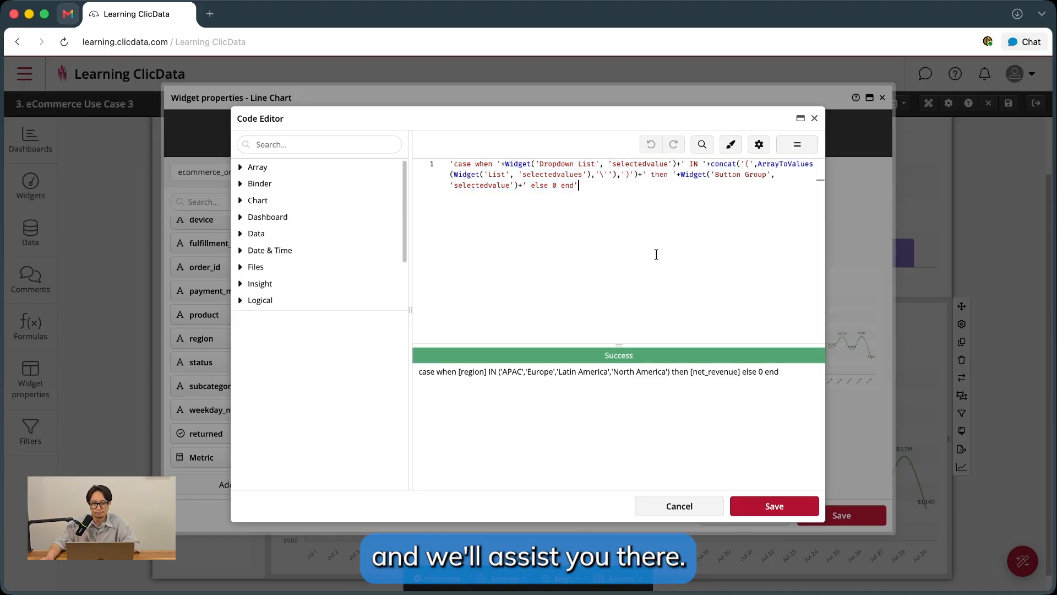
{"action": "left_click", "coordinate": [702, 509]}
{"action": "left_click", "coordinate": [766, 517]}
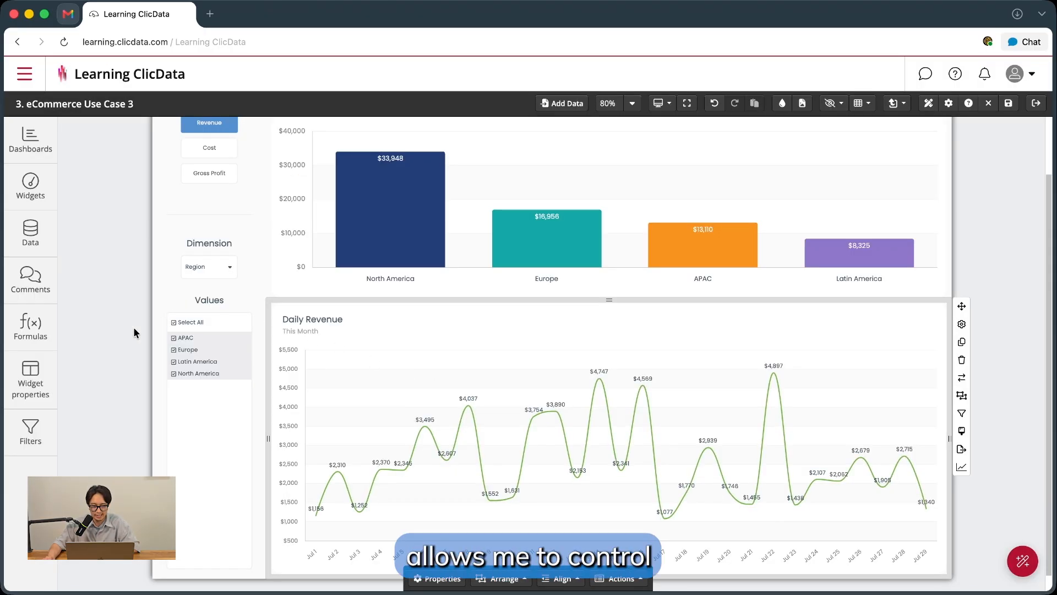
- Deselect APAC, Europe and Latin America in the Values list to test both charts, and reselect all regions
{"action": "left_click", "coordinate": [182, 339]}
{"action": "left_click", "coordinate": [187, 352]}
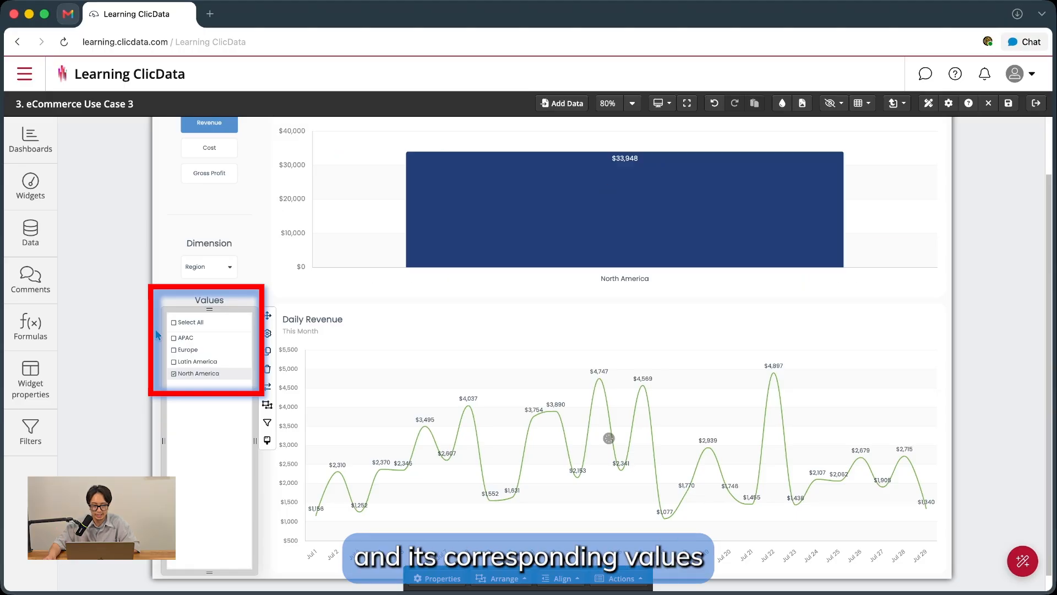
{"action": "left_click", "coordinate": [187, 350]}
{"action": "left_click", "coordinate": [183, 337]}
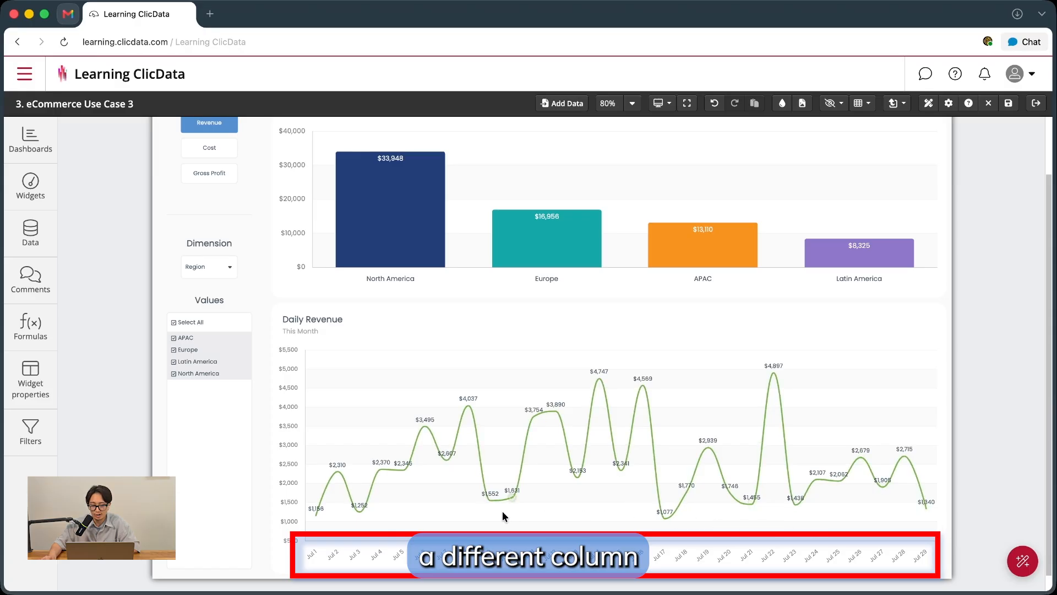
- Review both charts with all regions selected and switch the dashboard's metric to Cost
{"action": "scroll", "coordinate": [970, 459], "scroll_direction": "up", "scroll_amount": 1}
{"action": "scroll", "coordinate": [512, 361], "scroll_direction": "down", "scroll_amount": 1}
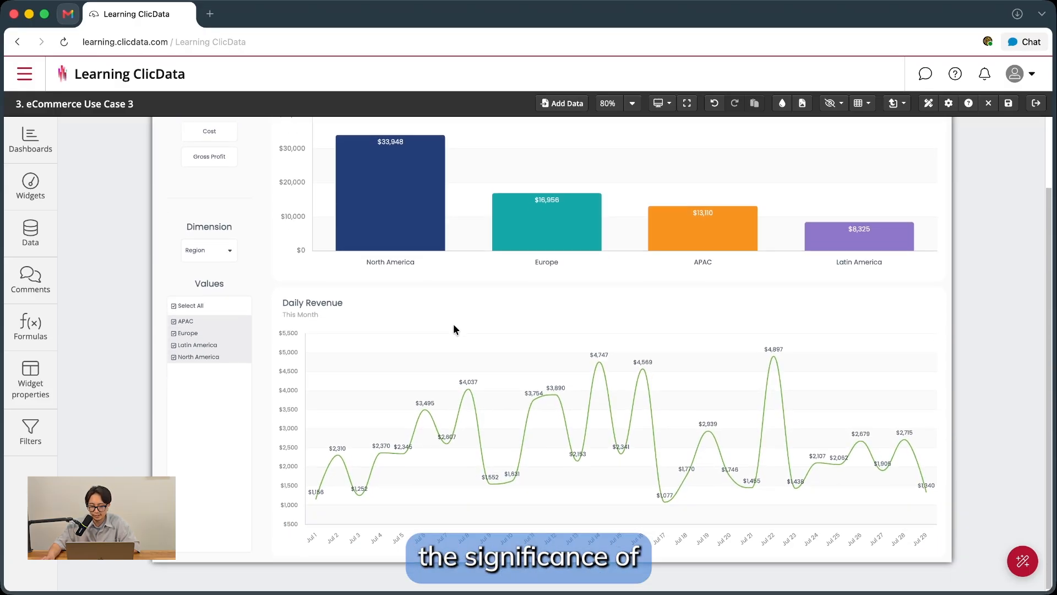
{"action": "scroll", "coordinate": [253, 289], "scroll_direction": "up", "scroll_amount": 2}
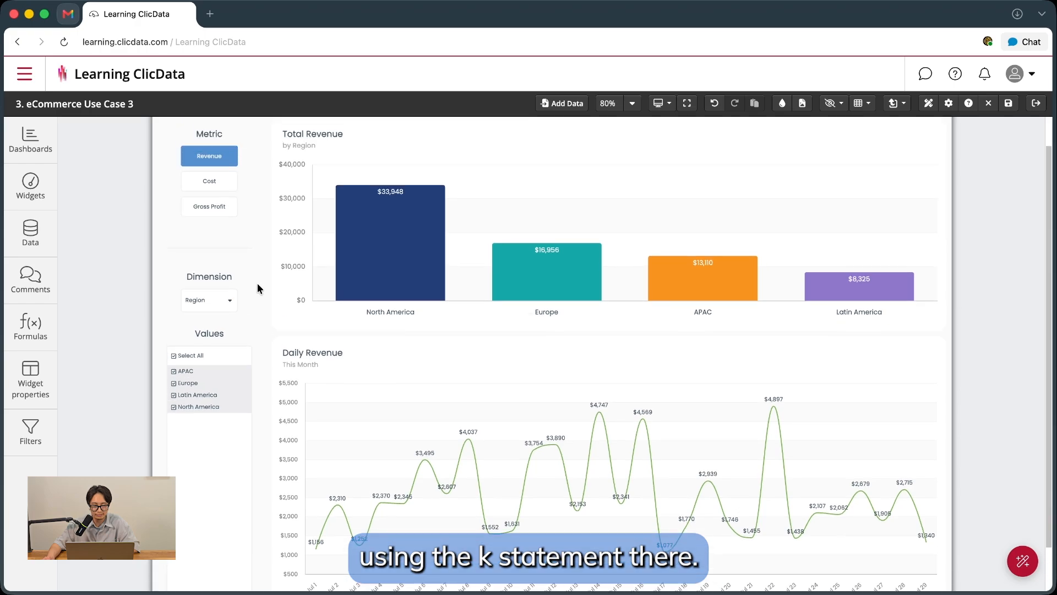
{"action": "left_click", "coordinate": [210, 186]}
{"action": "left_click", "coordinate": [209, 185]}
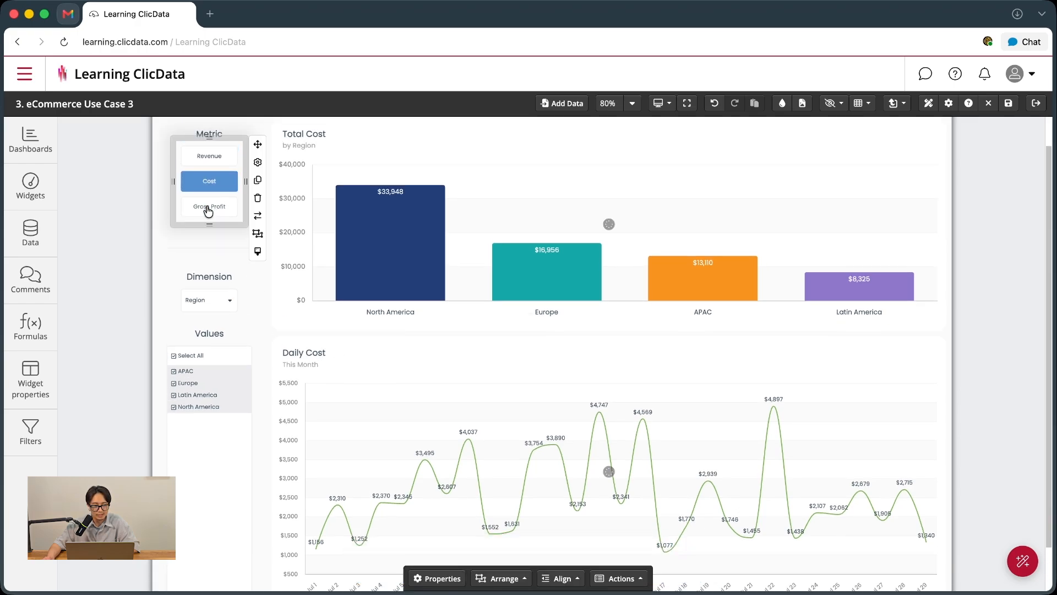
- Switch the dashboard's metric to Gross Profit to test both charts and their titles
{"action": "left_click", "coordinate": [210, 206]}
{"action": "left_click", "coordinate": [137, 239]}
{"action": "scroll", "coordinate": [187, 220], "scroll_direction": "up", "scroll_amount": 2}
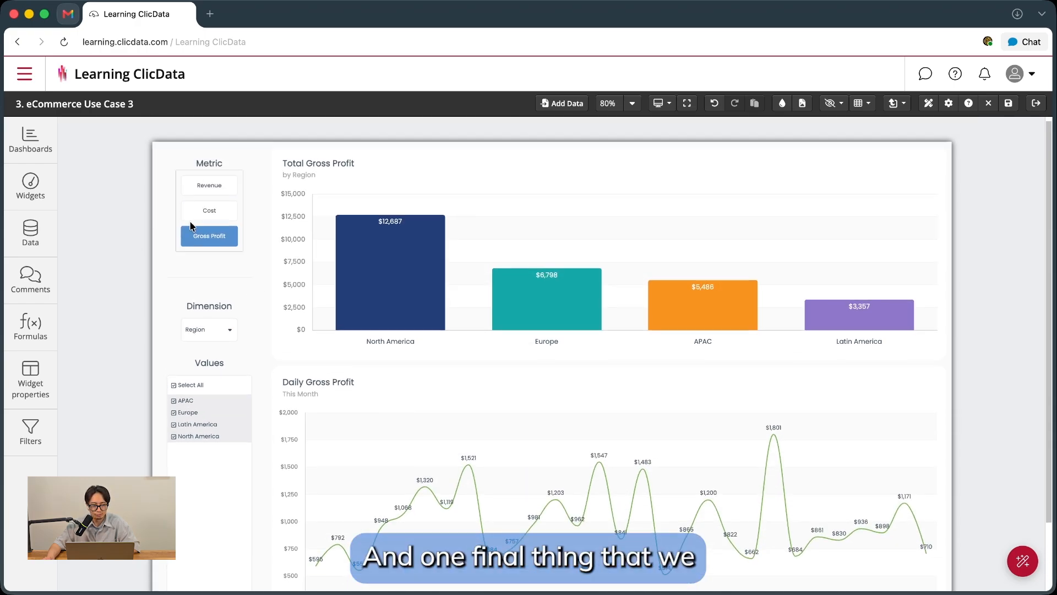
- Evaluate the Widget('Button Group', 'selectedlabel') part of the column chart title label's default value formula, and save the formula and label
{"action": "left_click", "coordinate": [345, 163]}
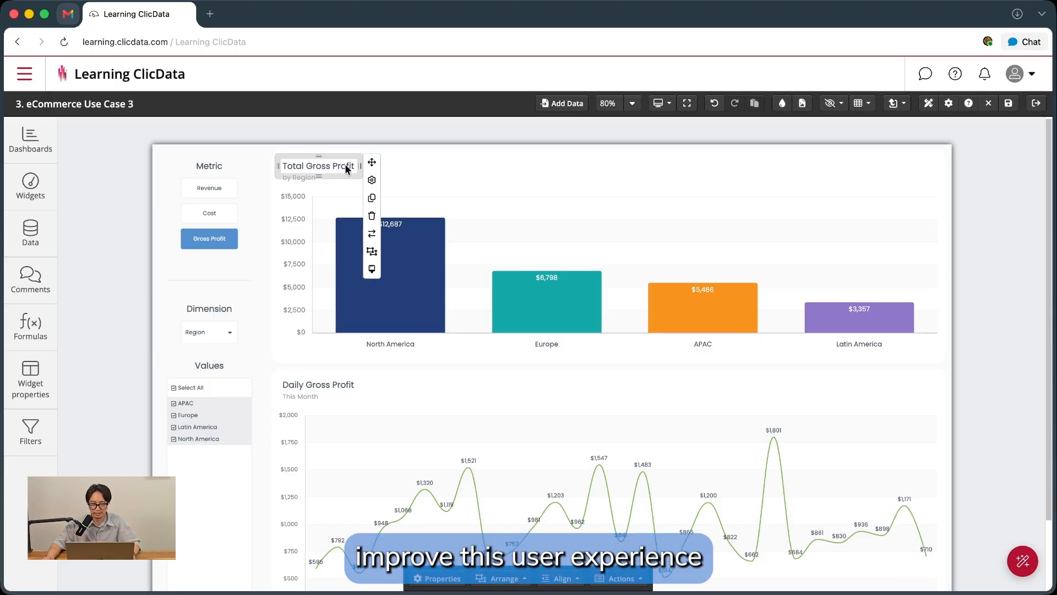
{"action": "left_click", "coordinate": [371, 182]}
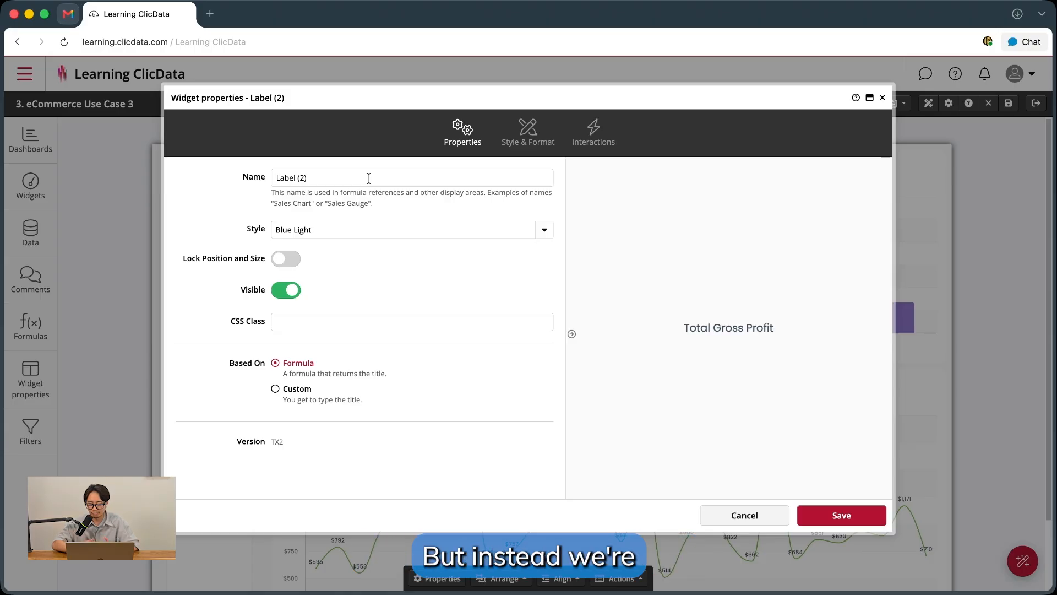
{"action": "left_click", "coordinate": [522, 139]}
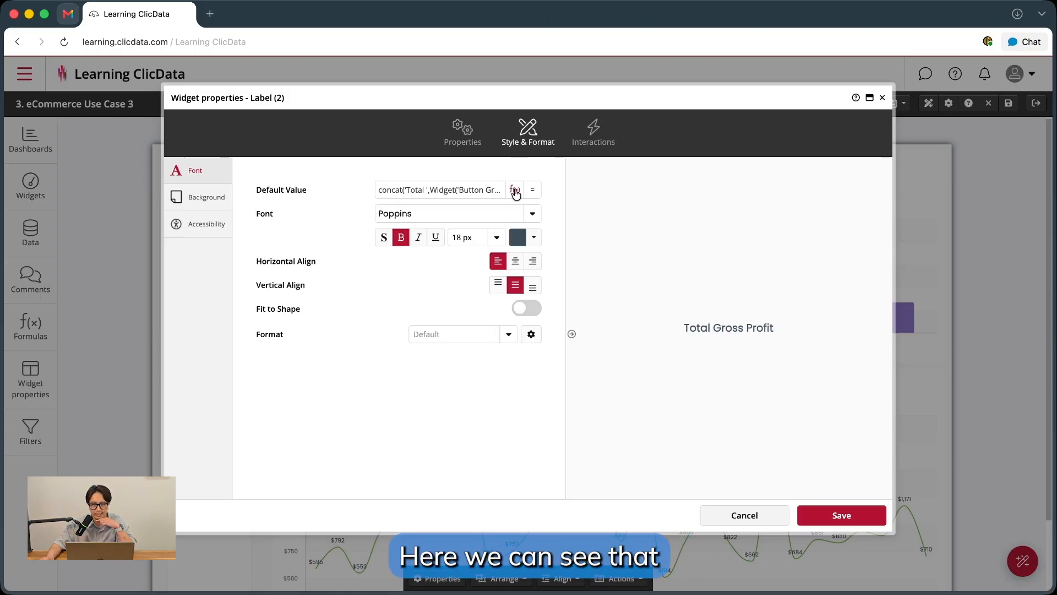
{"action": "left_click", "coordinate": [515, 190]}
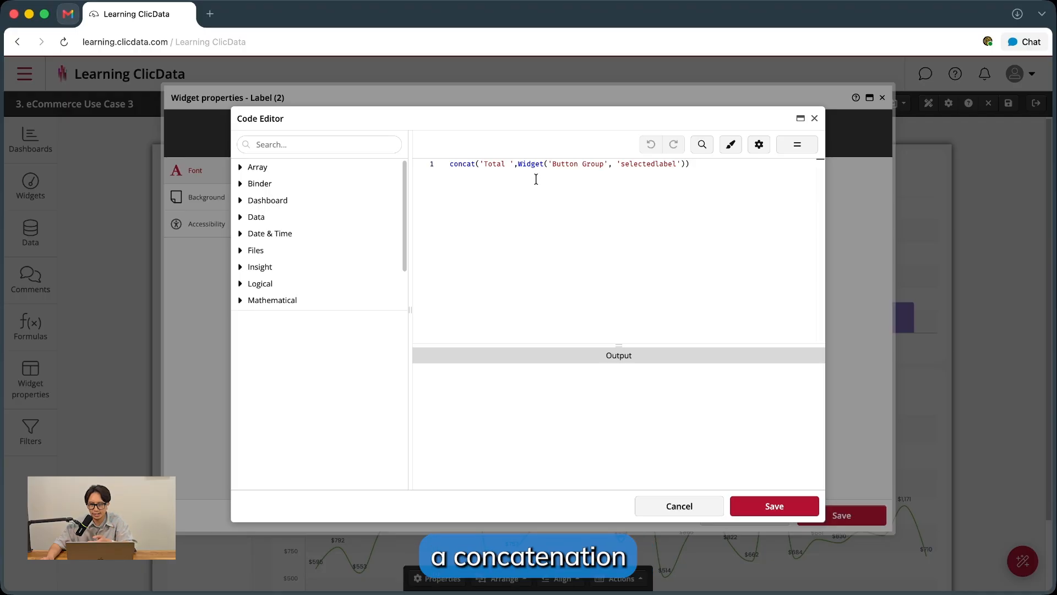
{"action": "double_click", "coordinate": [520, 165]}
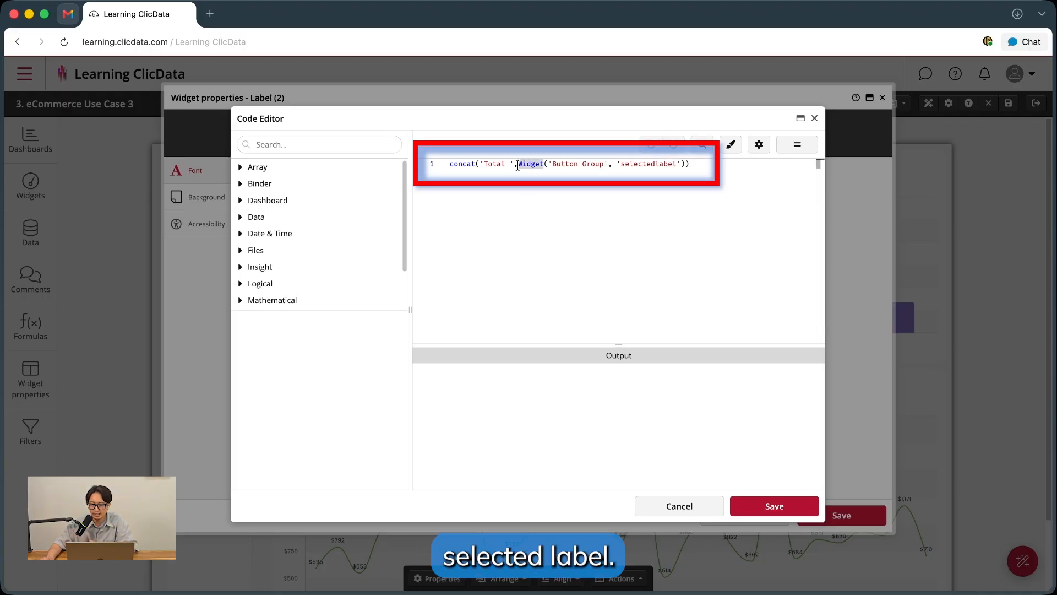
{"action": "left_click_drag", "start_coordinate": [518, 164], "coordinate": [685, 164]}
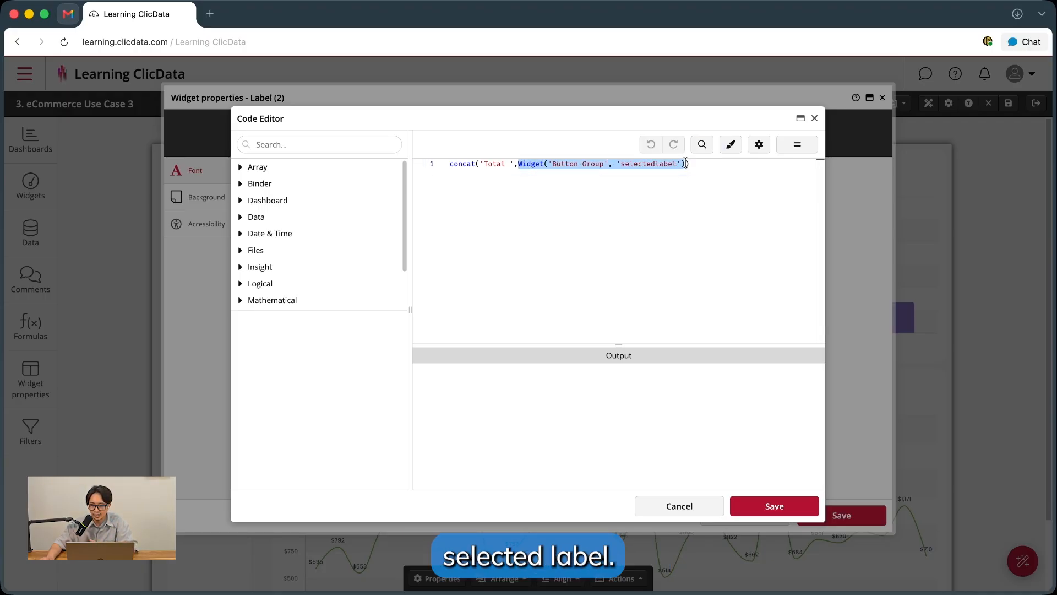
{"action": "left_click", "coordinate": [799, 149]}
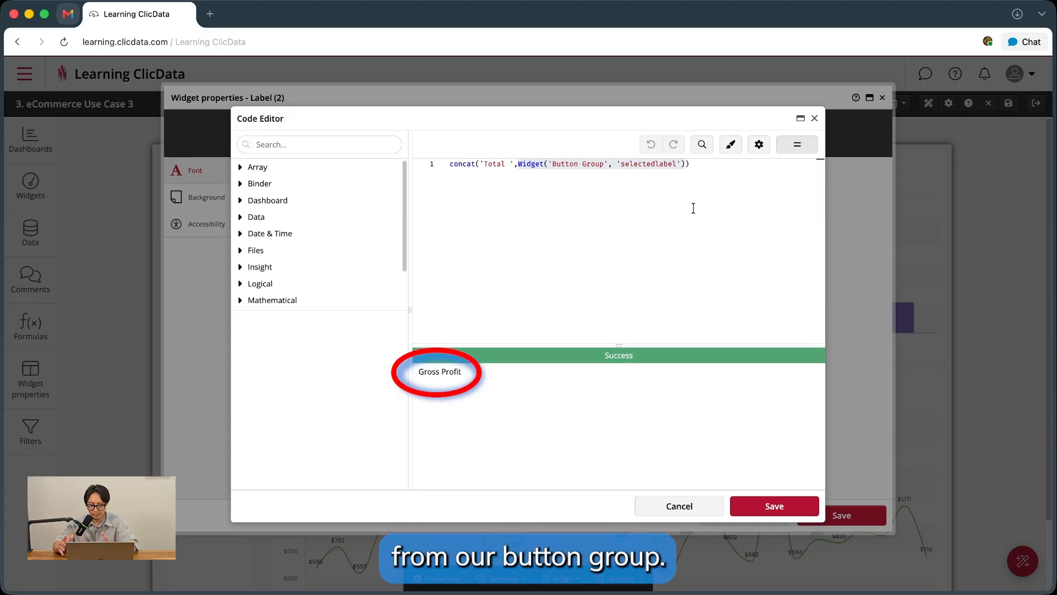
{"action": "left_click", "coordinate": [774, 505]}
{"action": "left_click", "coordinate": [841, 515]}
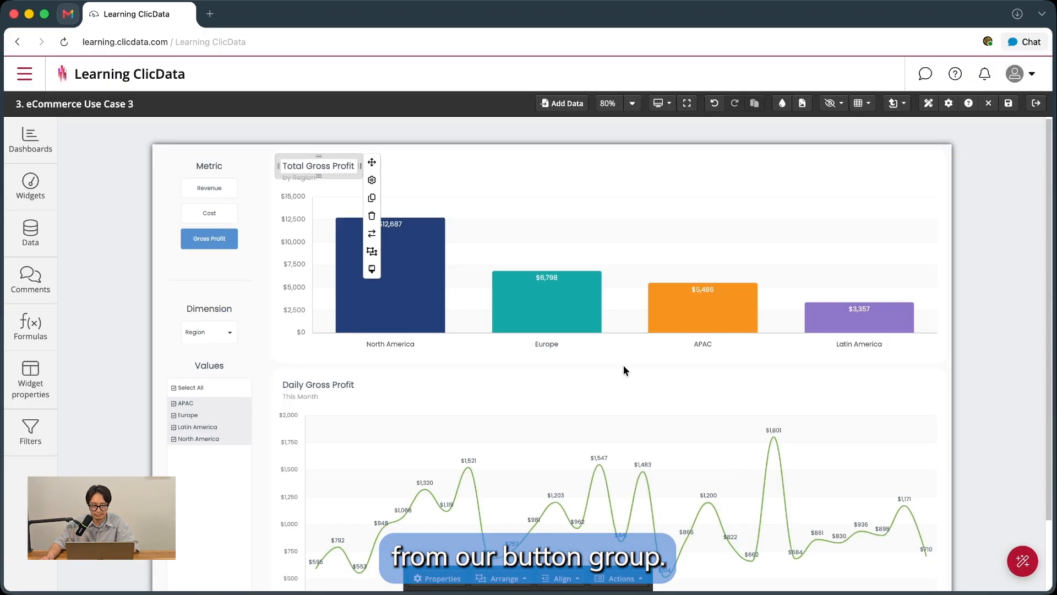
- Examine the Widget('Dropdown List', 'selectedlabel') part of the column chart subtitle label's default value formula, and close without saving
{"action": "left_click", "coordinate": [318, 186]}
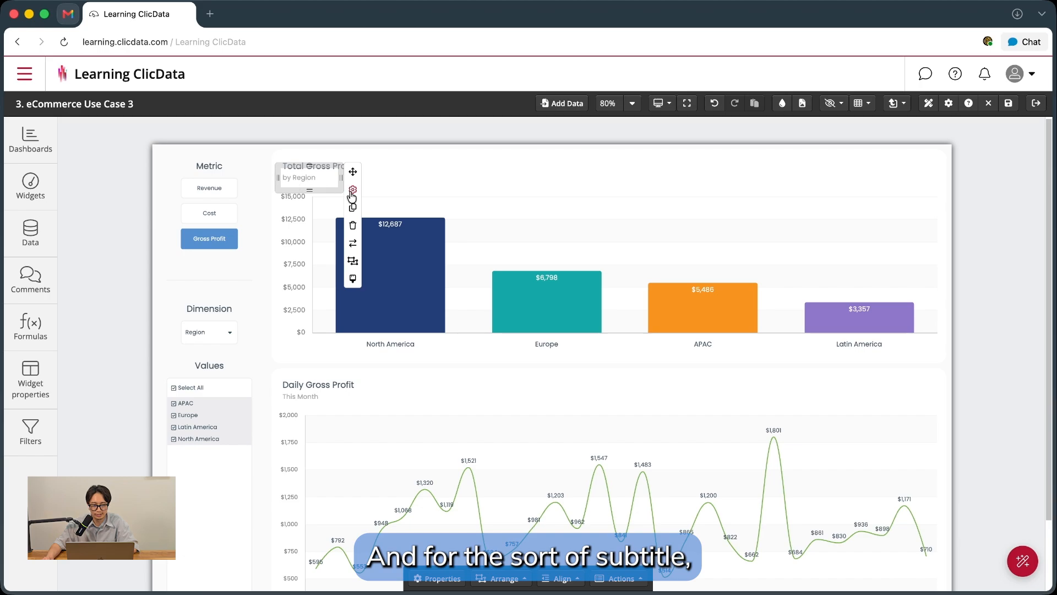
{"action": "left_click", "coordinate": [352, 190]}
{"action": "left_click", "coordinate": [532, 144]}
{"action": "left_click", "coordinate": [516, 190]}
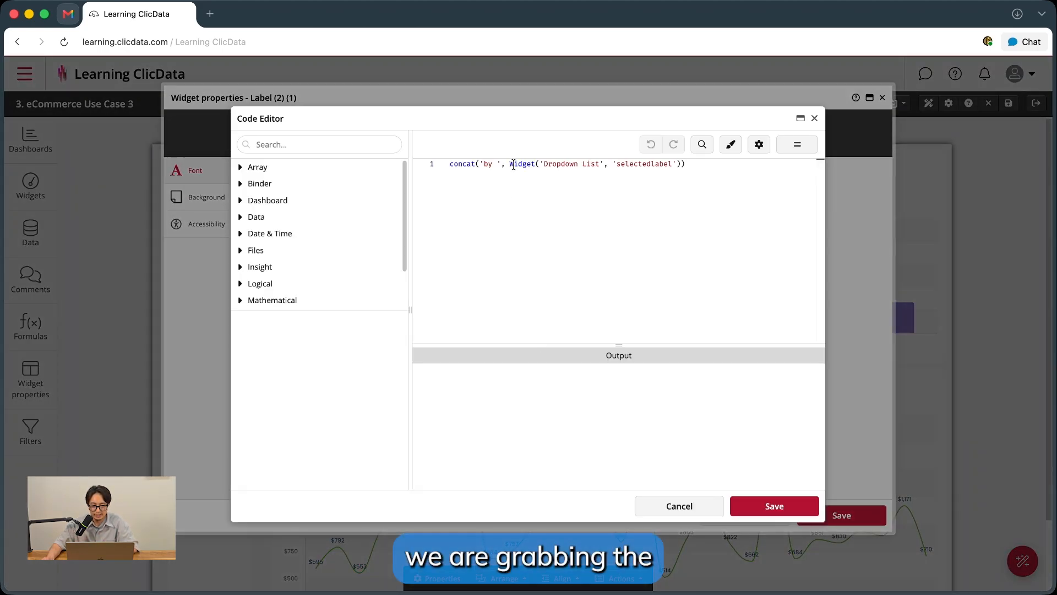
{"action": "left_click_drag", "start_coordinate": [510, 164], "coordinate": [682, 163]}
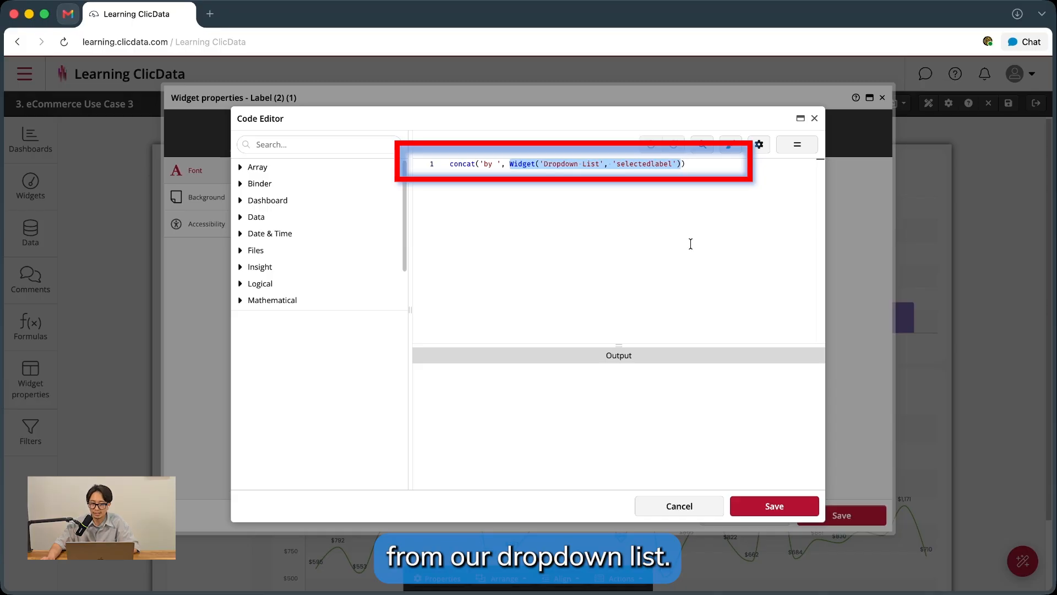
{"action": "left_click", "coordinate": [679, 506]}
{"action": "left_click", "coordinate": [744, 514]}
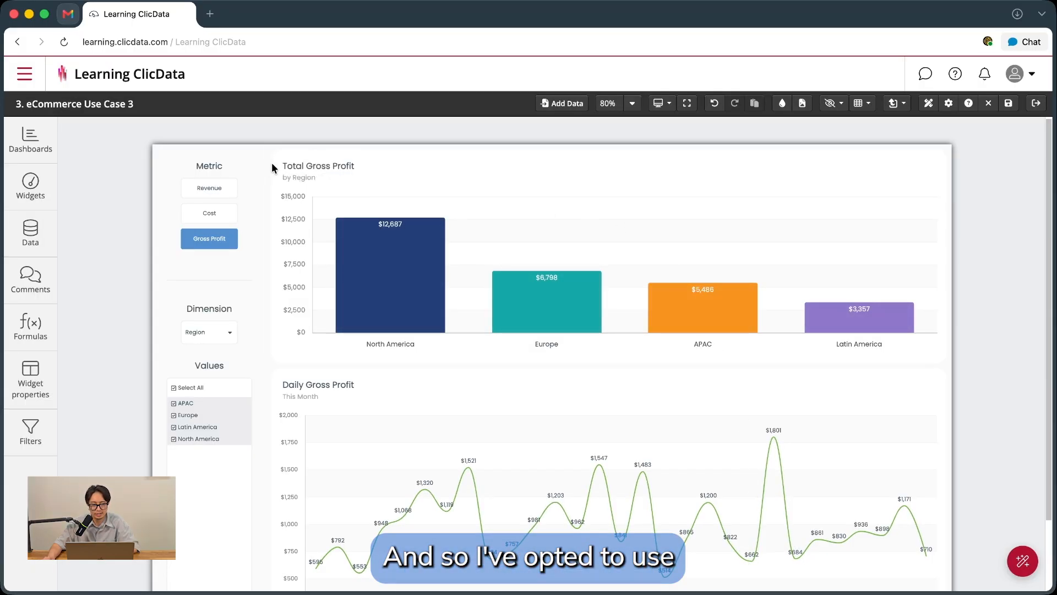
- Review the column chart's built-in title and subtitle text settings and close its properties without saving
{"action": "left_click", "coordinate": [305, 166]}
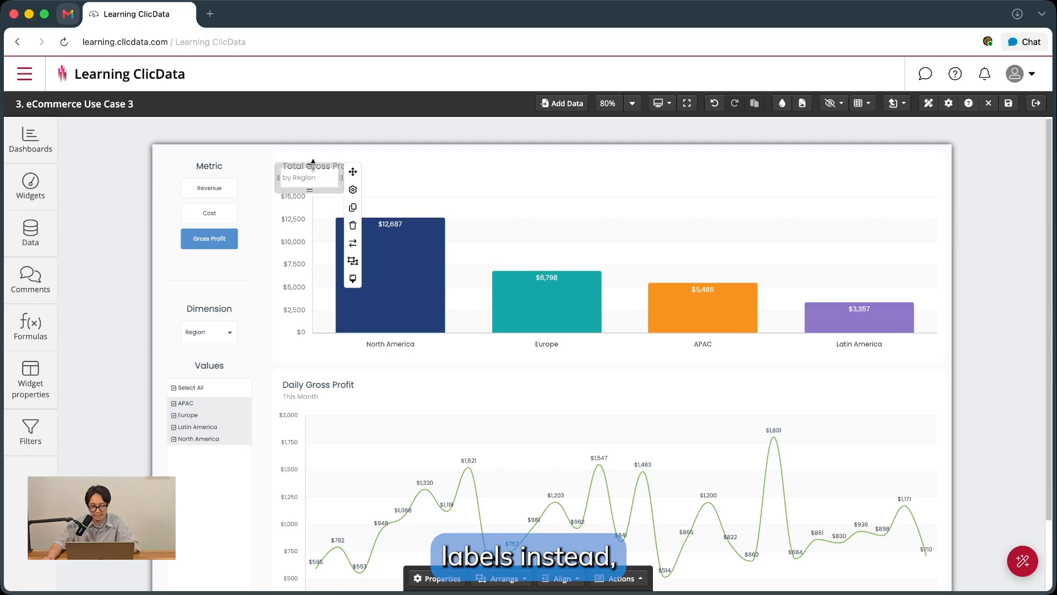
{"action": "left_click", "coordinate": [960, 171]}
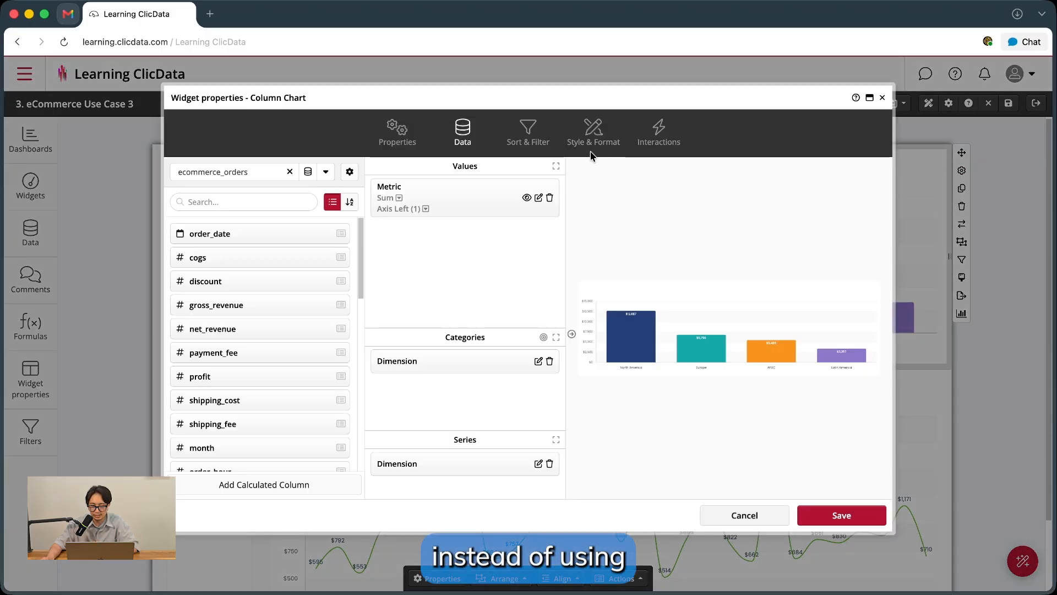
{"action": "left_click", "coordinate": [592, 137]}
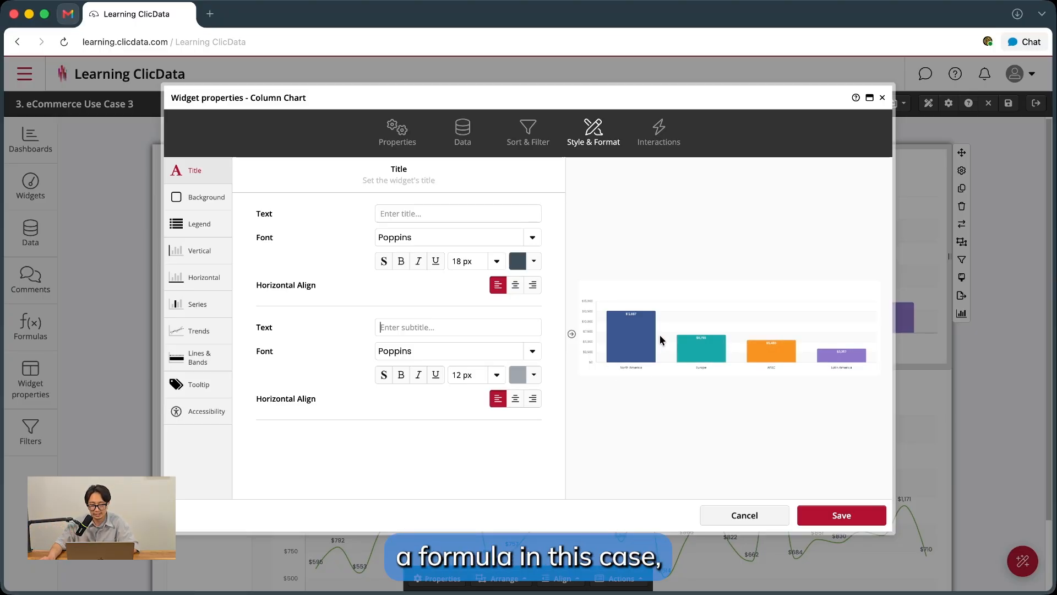
{"action": "left_click", "coordinate": [715, 512]}
- Switch the dashboard's metric to Cost to test the dynamic title labels
{"action": "left_click", "coordinate": [209, 213]}
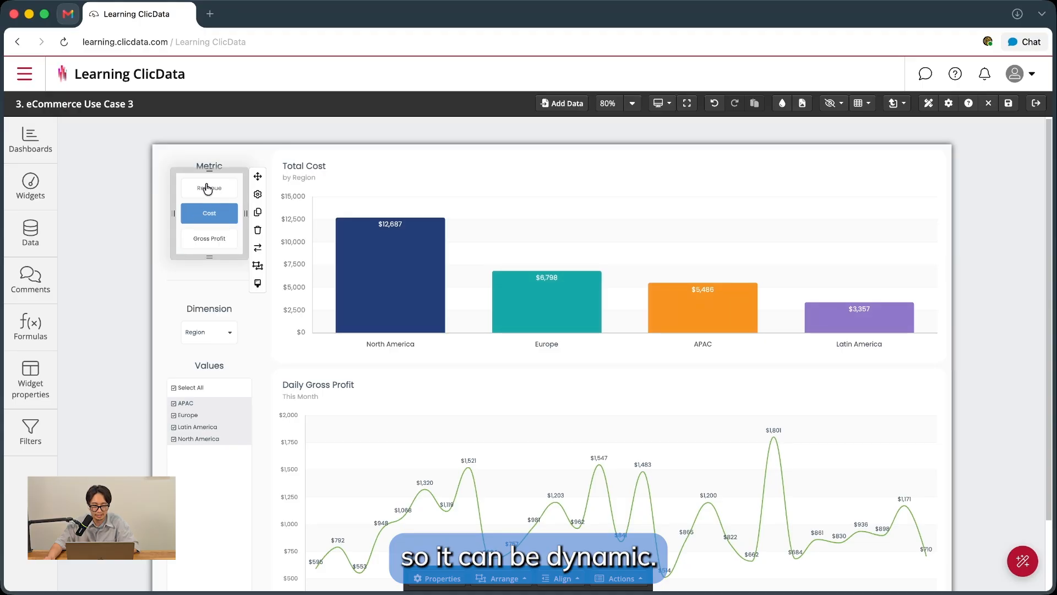